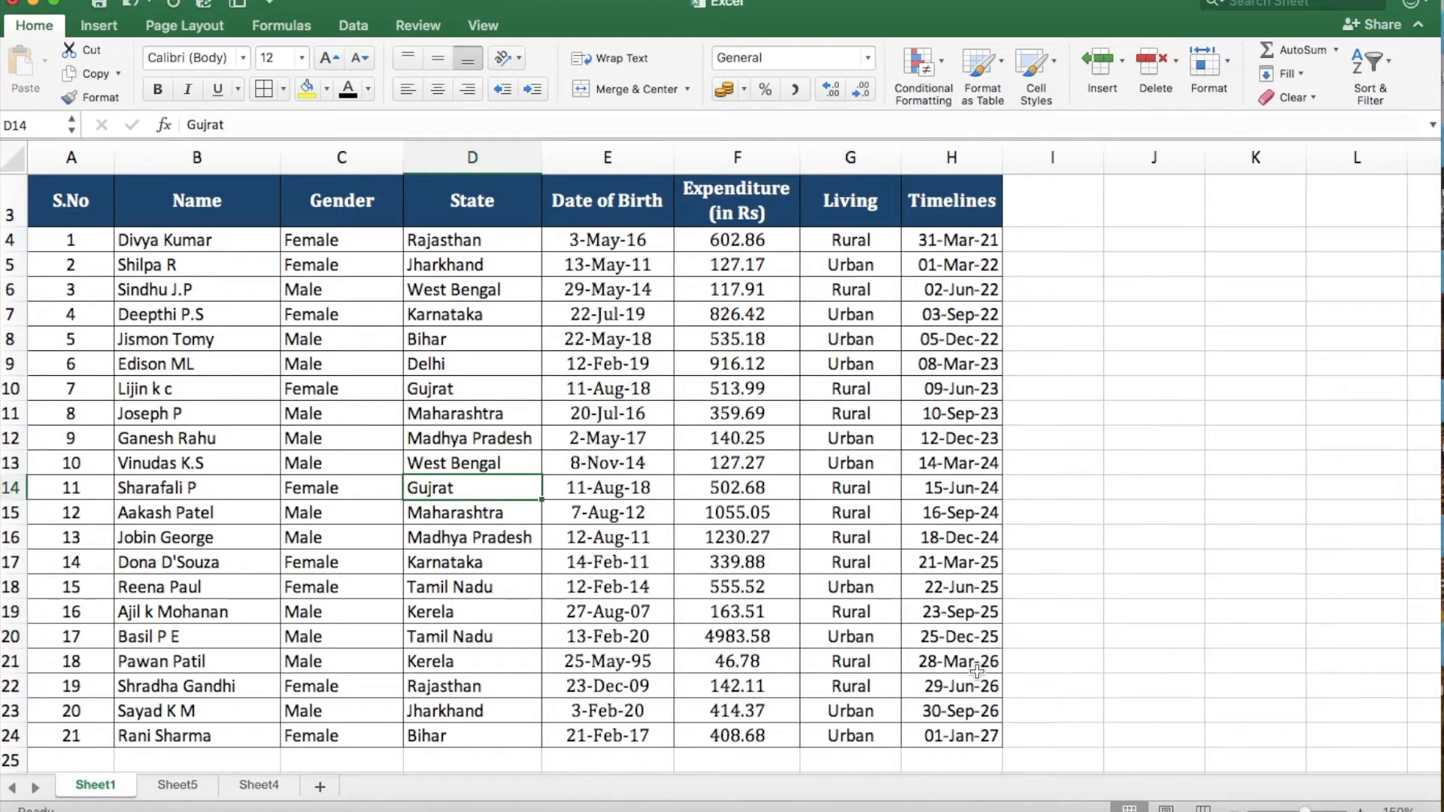
Create a PivotTable on a new worksheet from the Sheet1 data range A3:H24, including the header row.
scroll(328, 296, down, 1)
scroll(329, 297, up, 1)
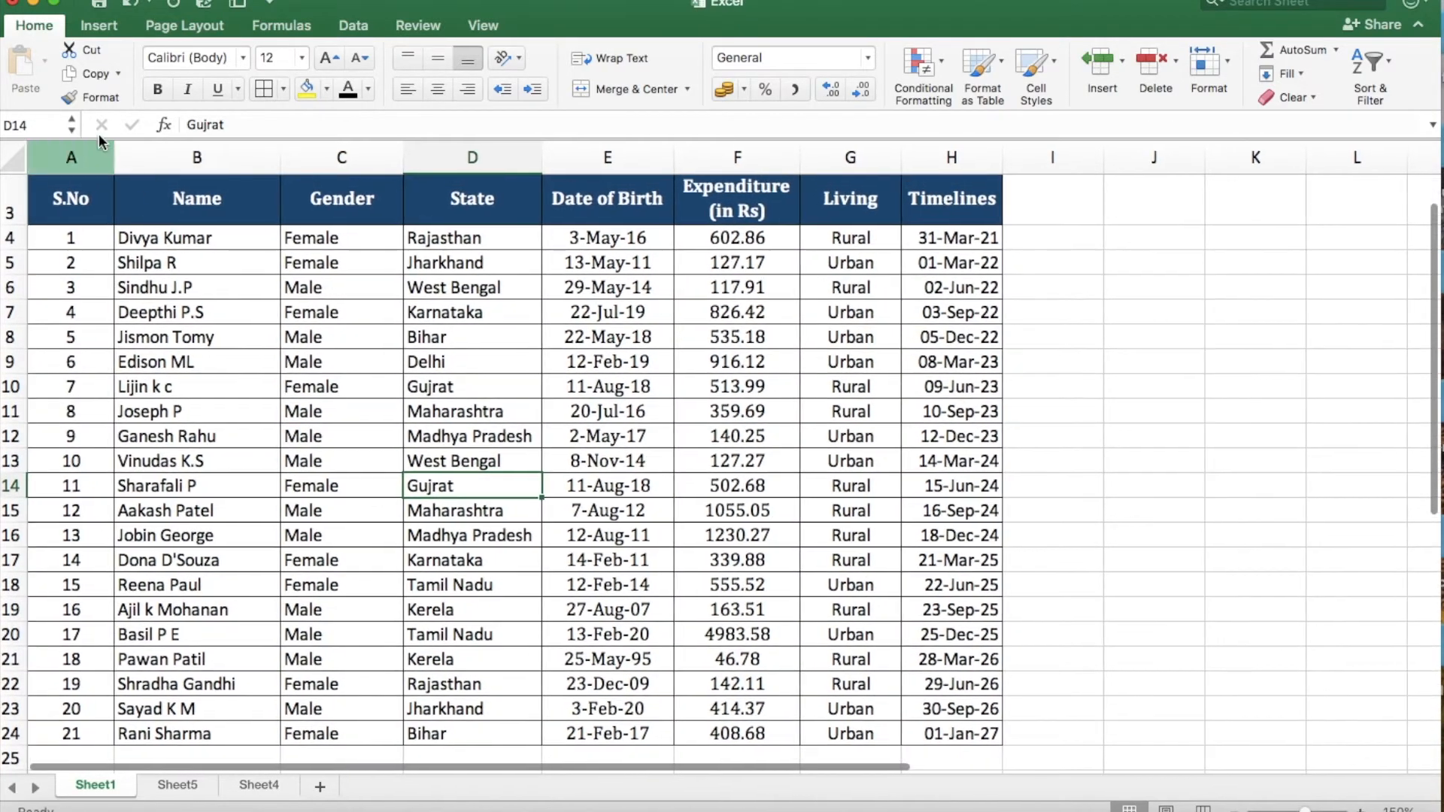
drag(73, 185, 994, 681)
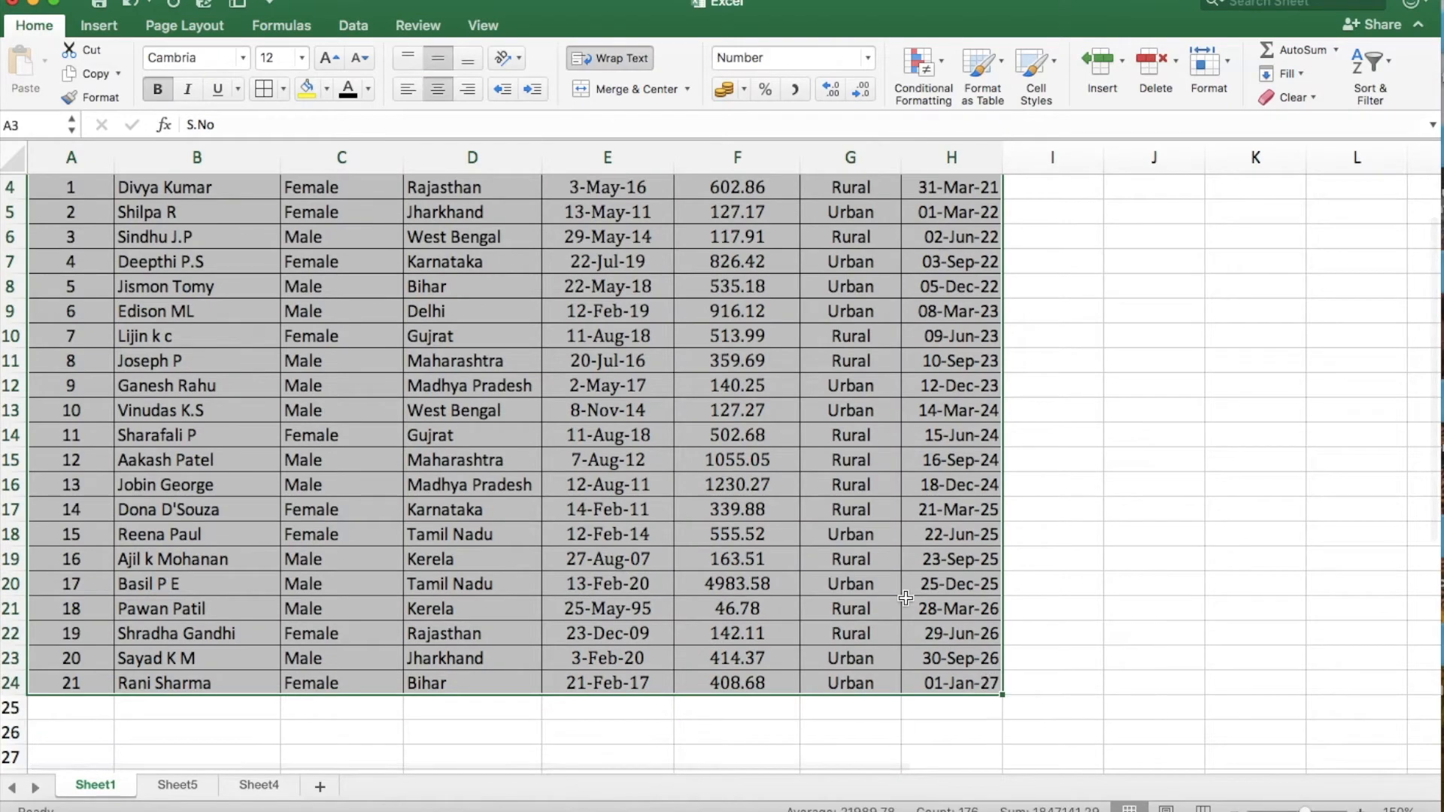
scroll(905, 598, up, 2)
scroll(906, 598, down, 2)
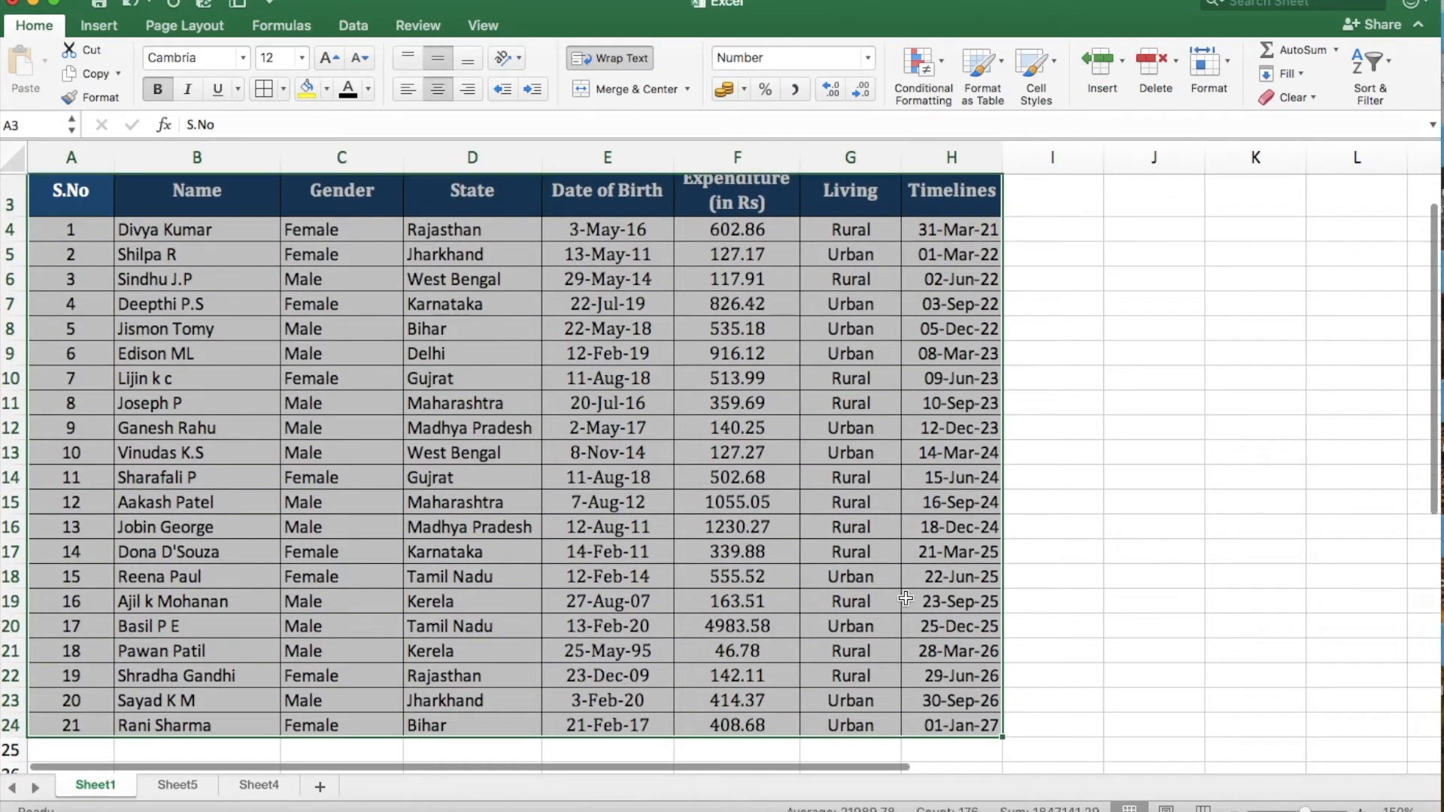
click(115, 25)
click(24, 70)
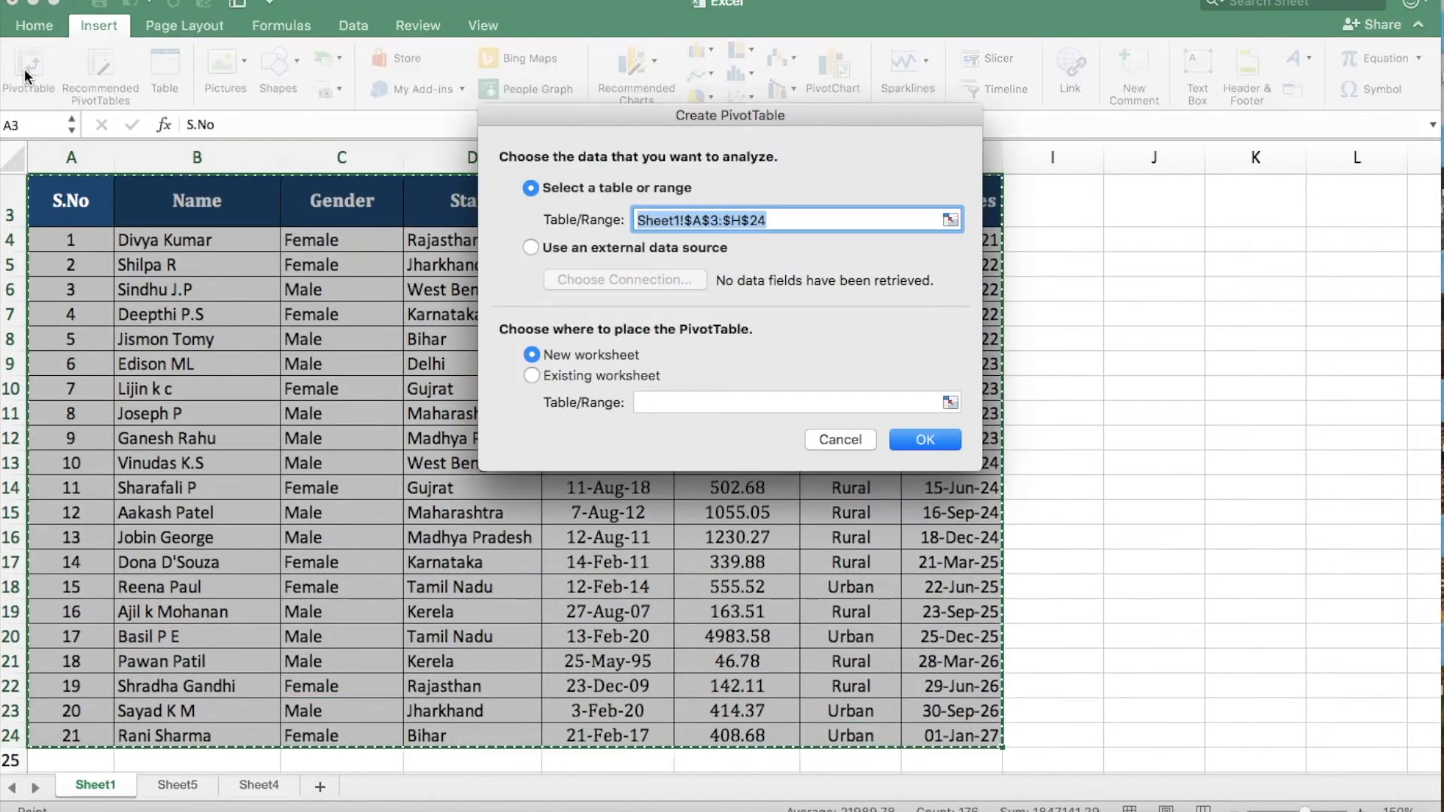
click(924, 444)
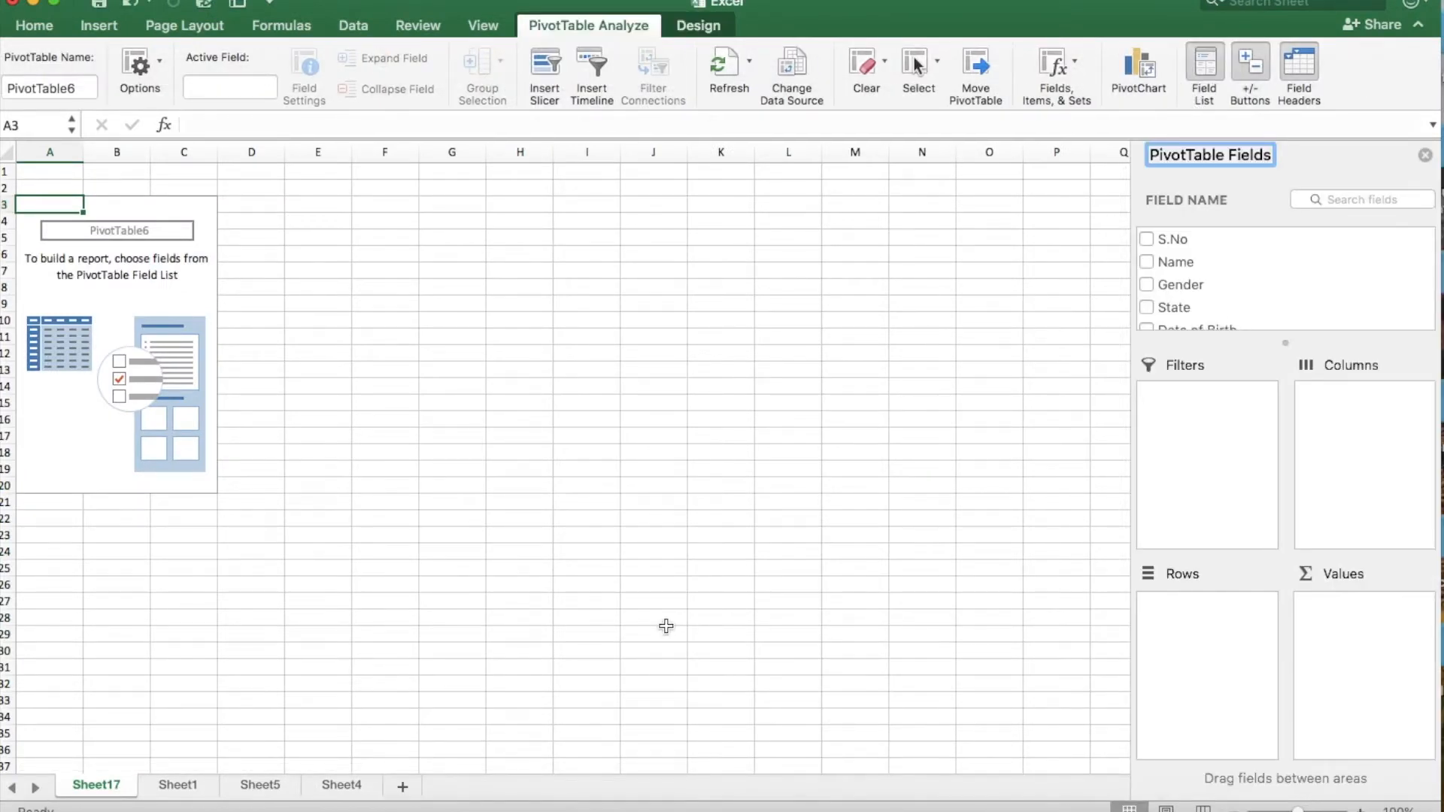
Select cells outside the empty PivotTable area and a cell inside it to hide and redisplay the field list.
click(307, 450)
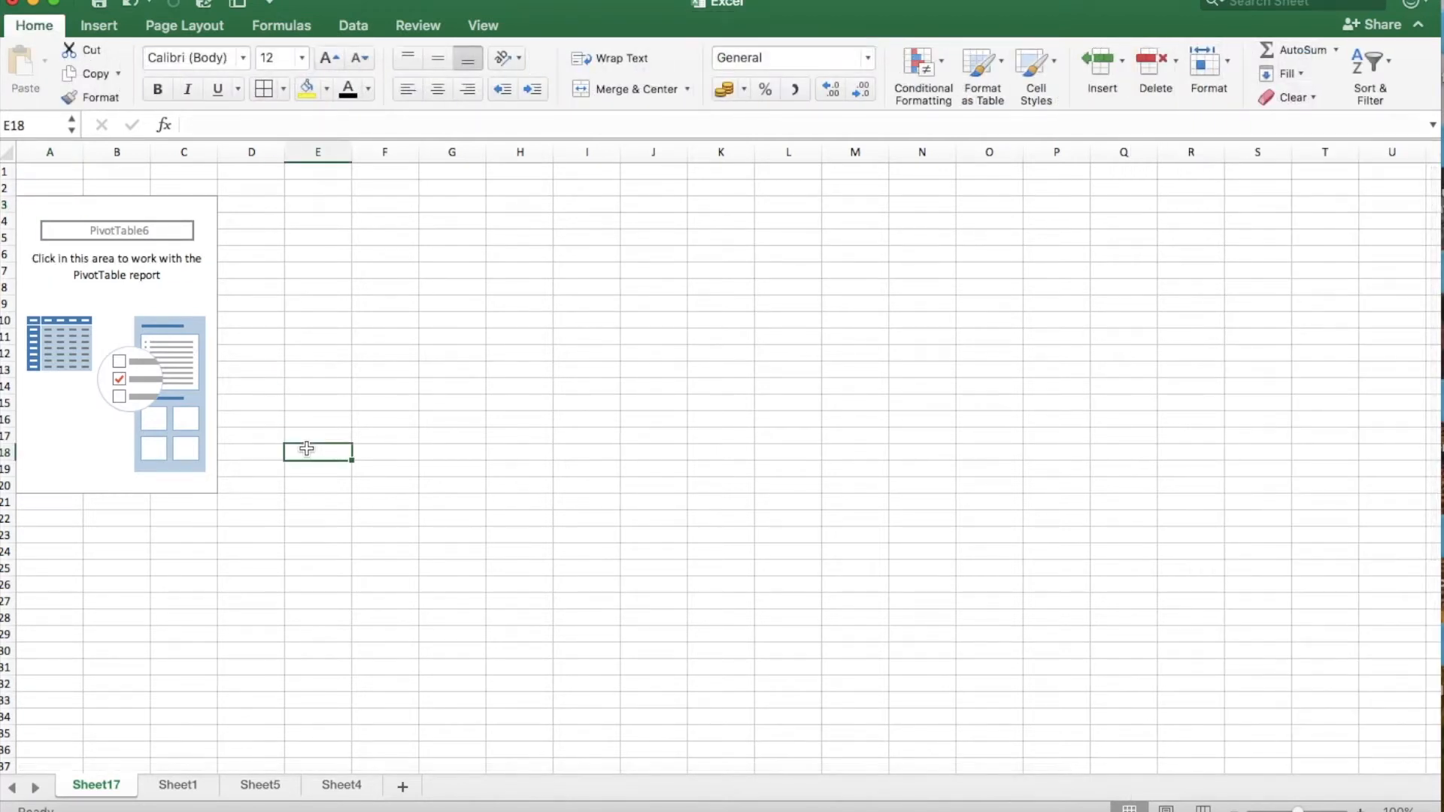
click(357, 282)
click(760, 299)
click(641, 399)
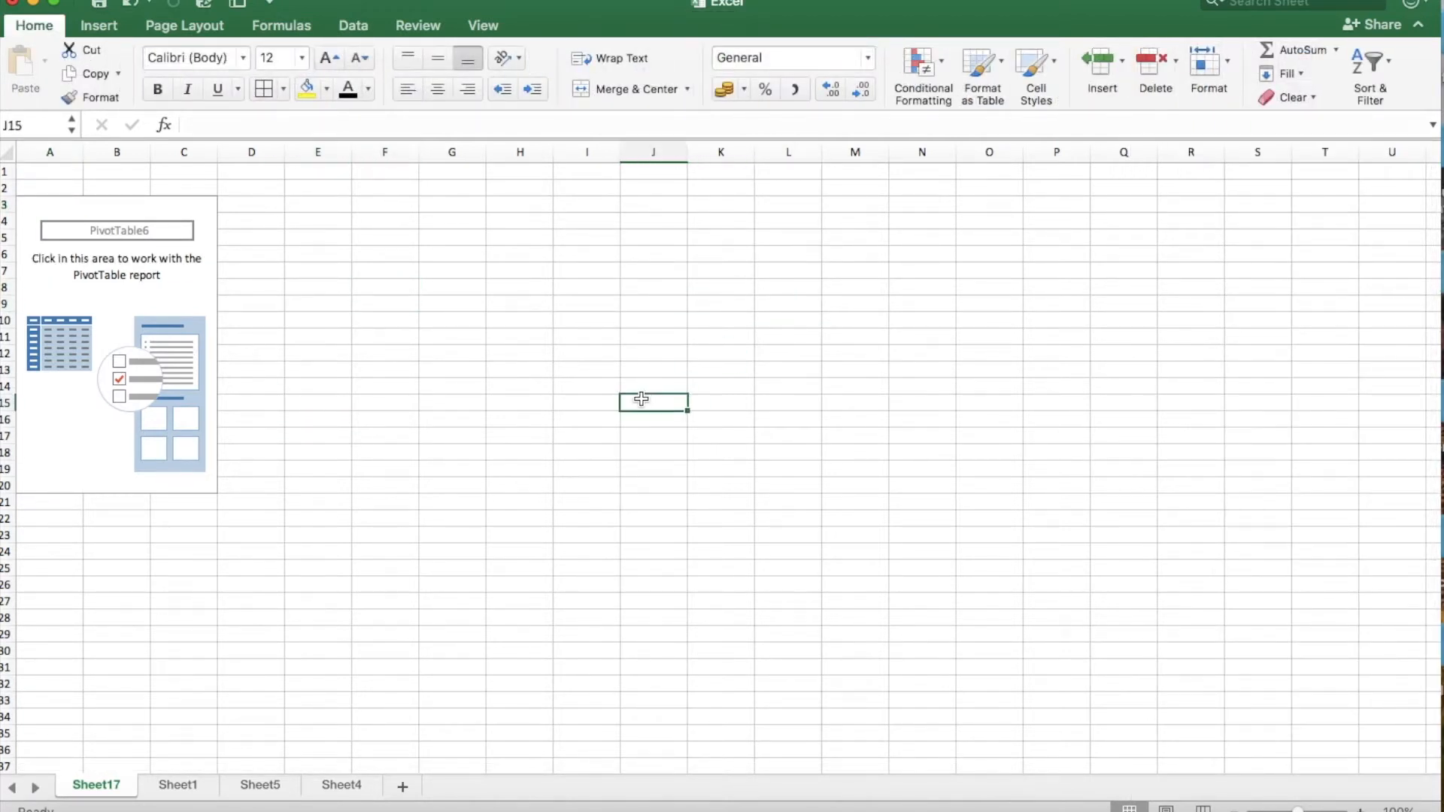
click(385, 367)
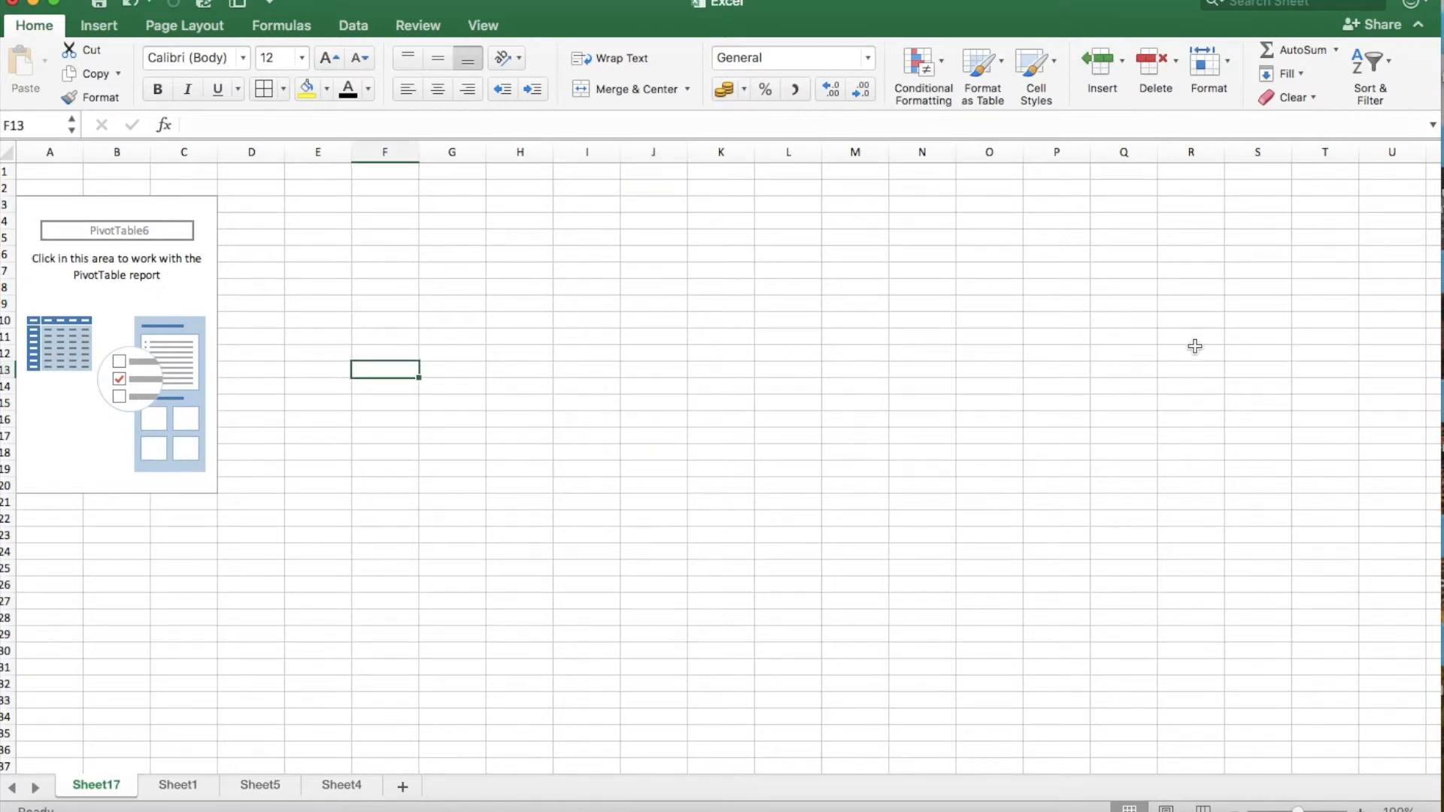
click(169, 308)
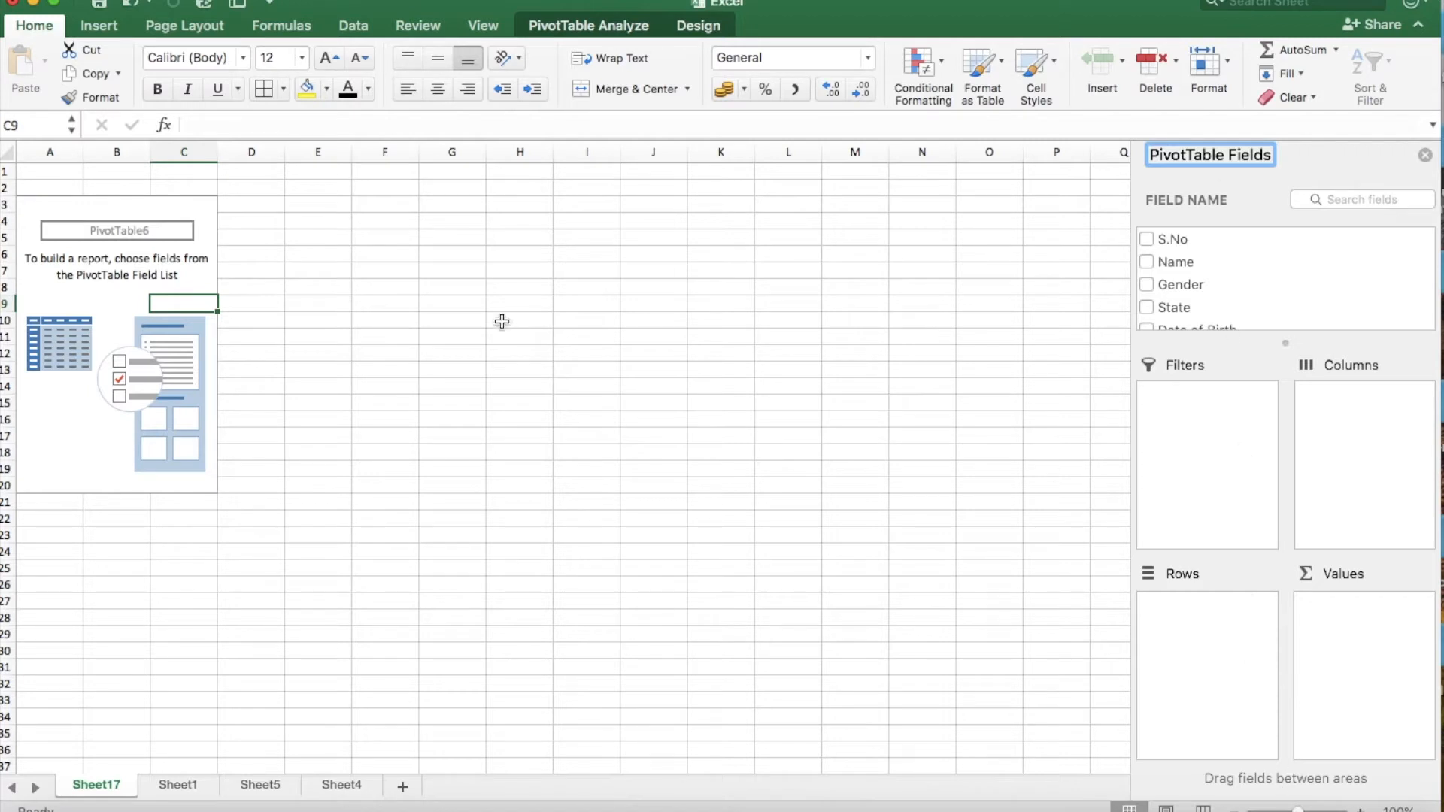
Look through the available source fields in the PivotTable field list.
click(1199, 659)
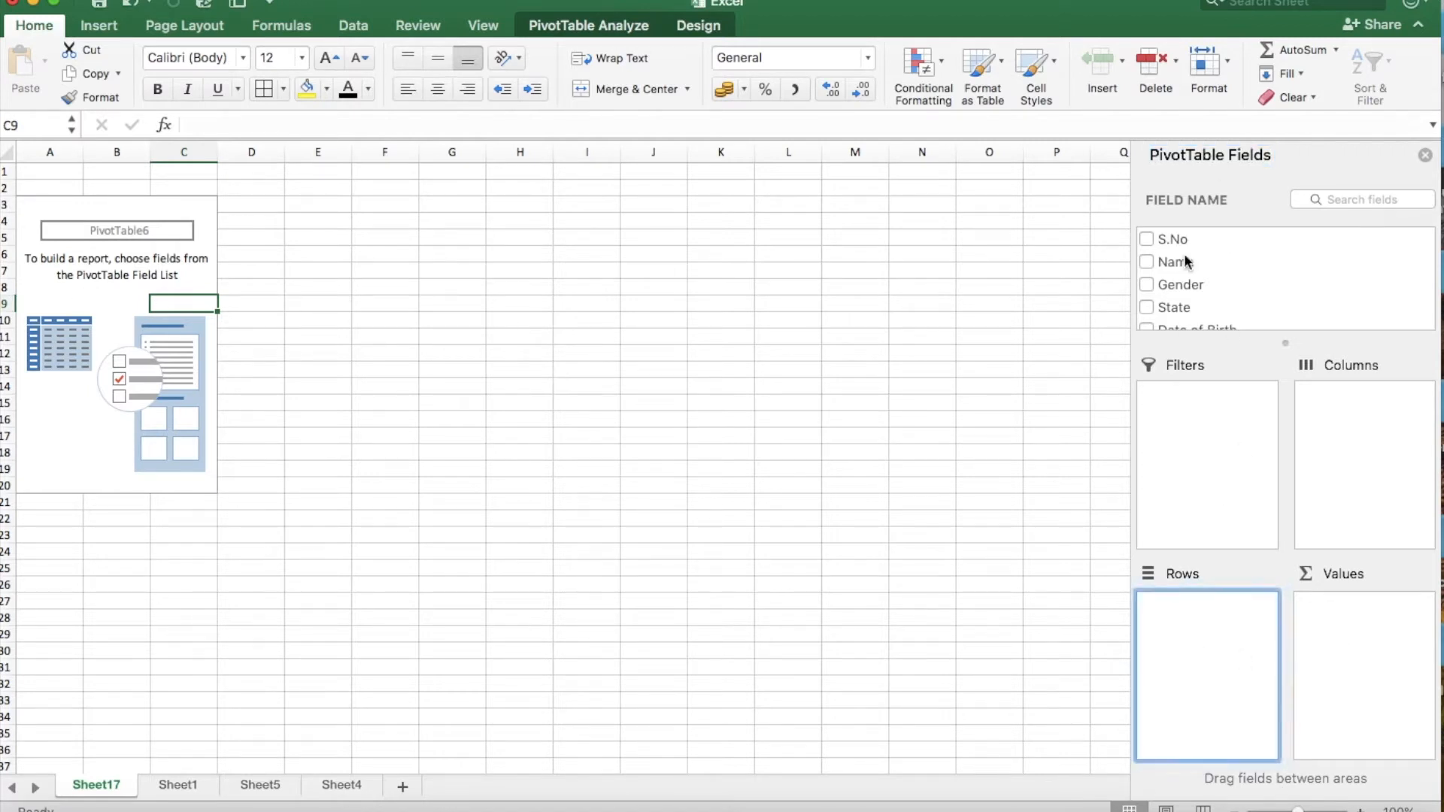
scroll(1192, 287, down, 1)
scroll(1193, 287, up, 1)
scroll(1193, 287, down, 1)
scroll(1193, 290, down, 1)
scroll(1192, 289, up, 2)
scroll(1166, 300, down, 2)
scroll(1167, 300, up, 1)
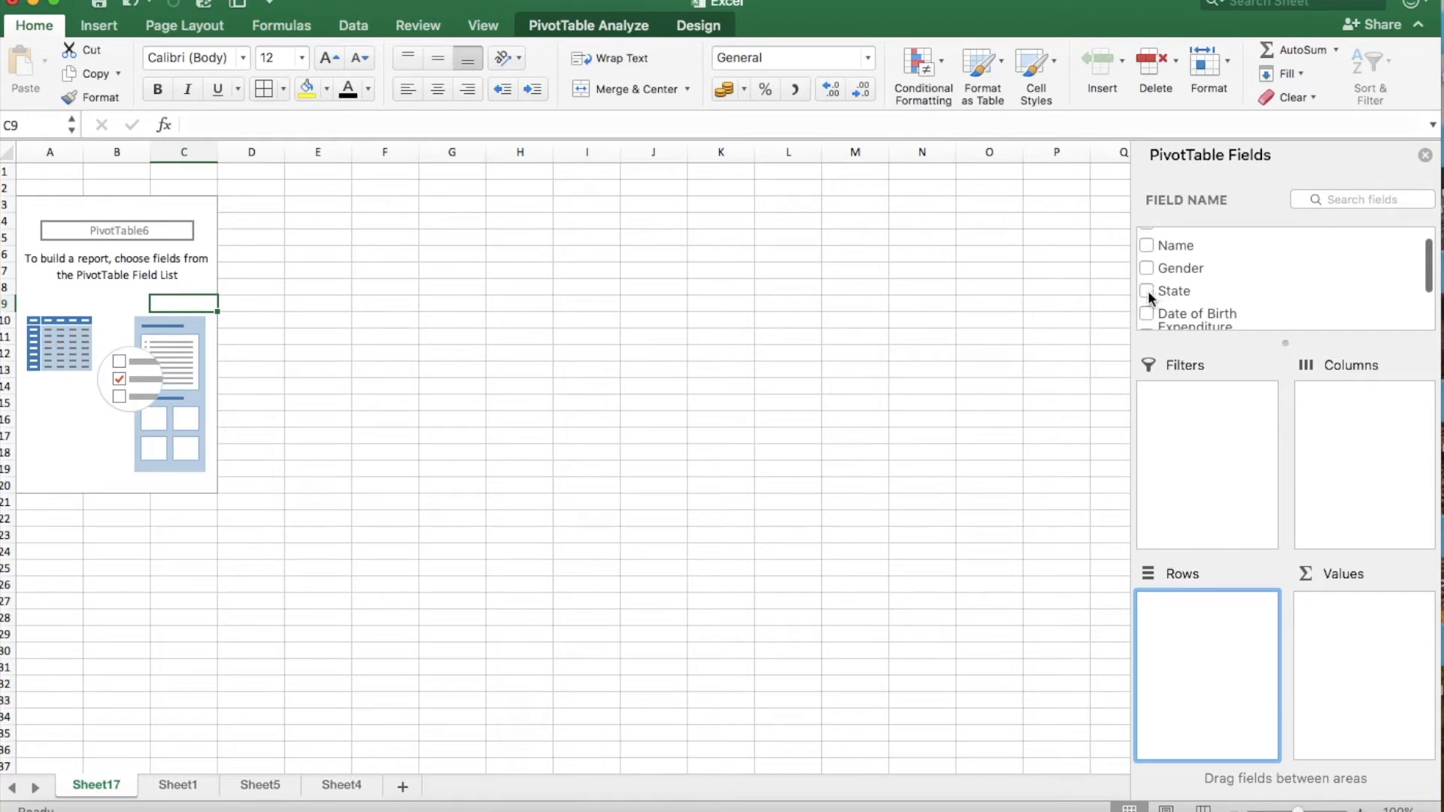
Include the Living, Gender, State and Name fields in the PivotTable report.
scroll(1164, 297, down, 2)
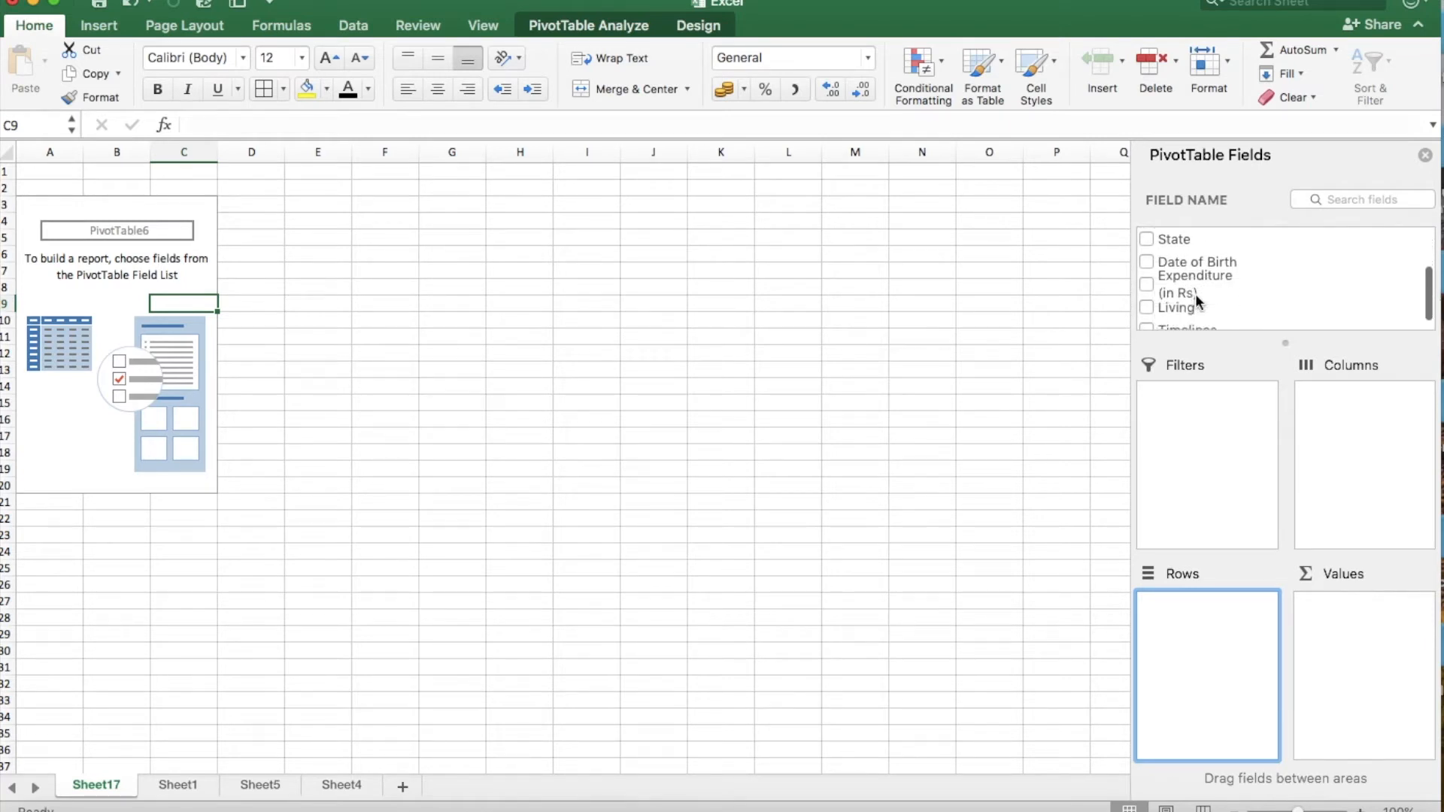
click(1147, 302)
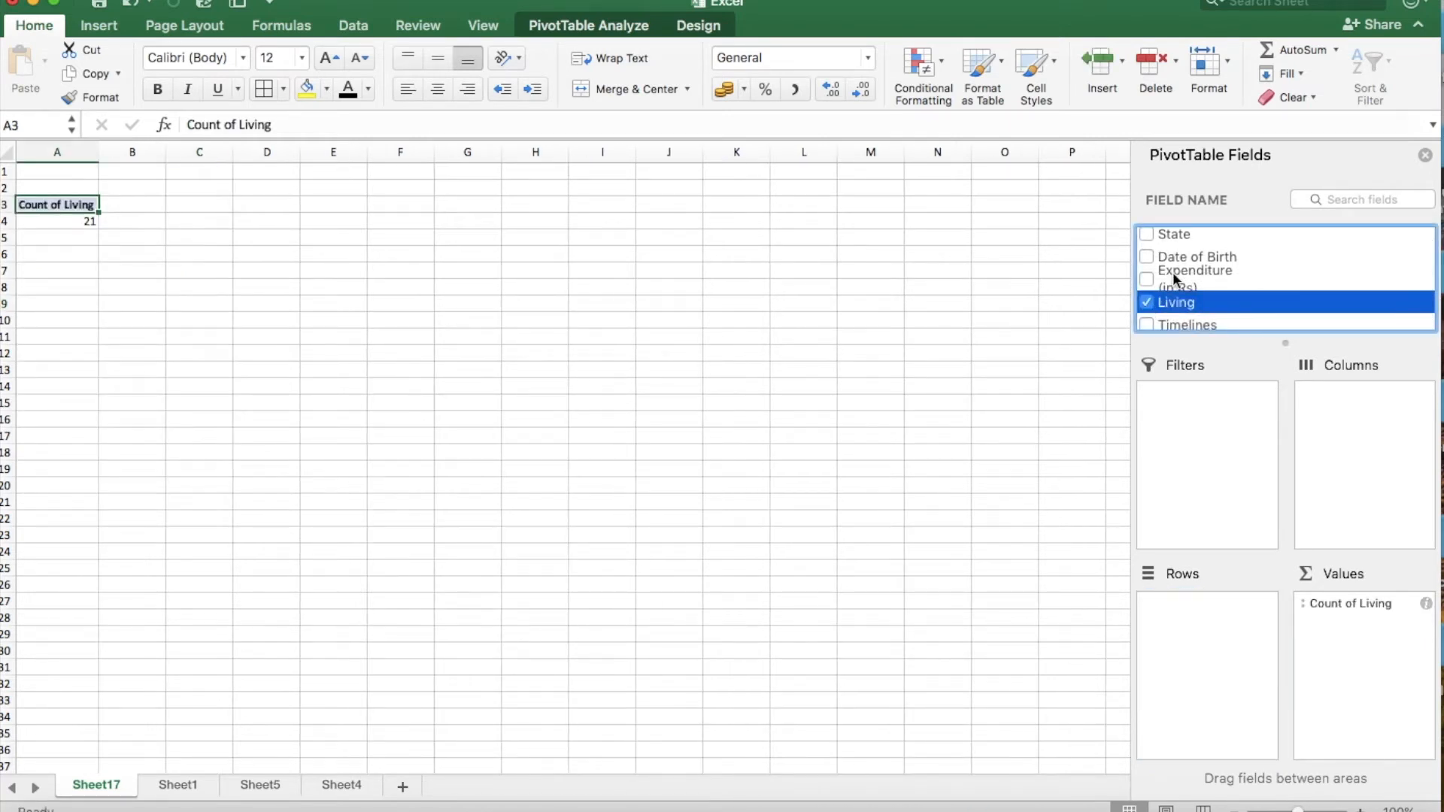
scroll(1171, 275, up, 3)
click(1147, 285)
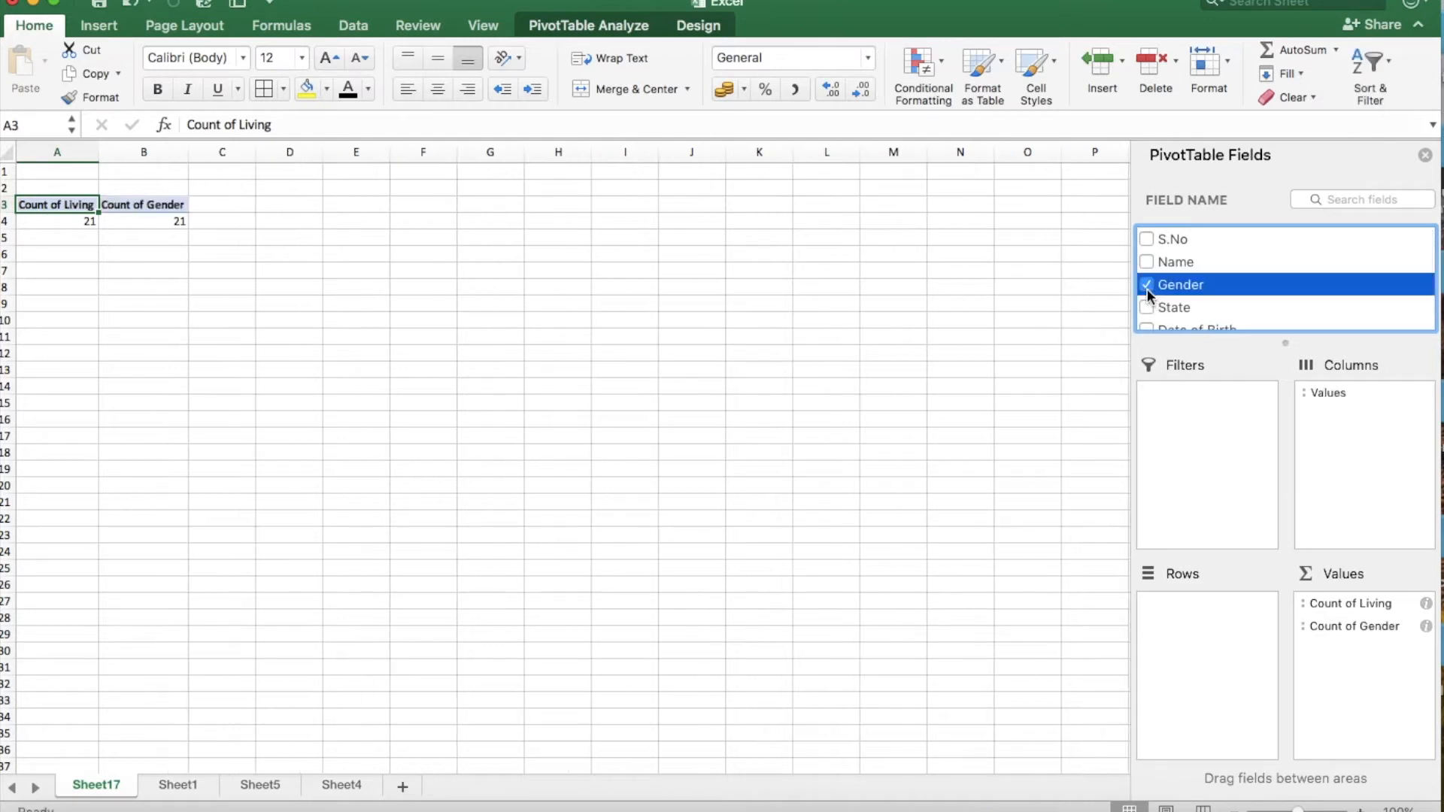
scroll(1175, 290, down, 2)
scroll(1175, 290, up, 1)
click(1148, 290)
scroll(1176, 293, down, 2)
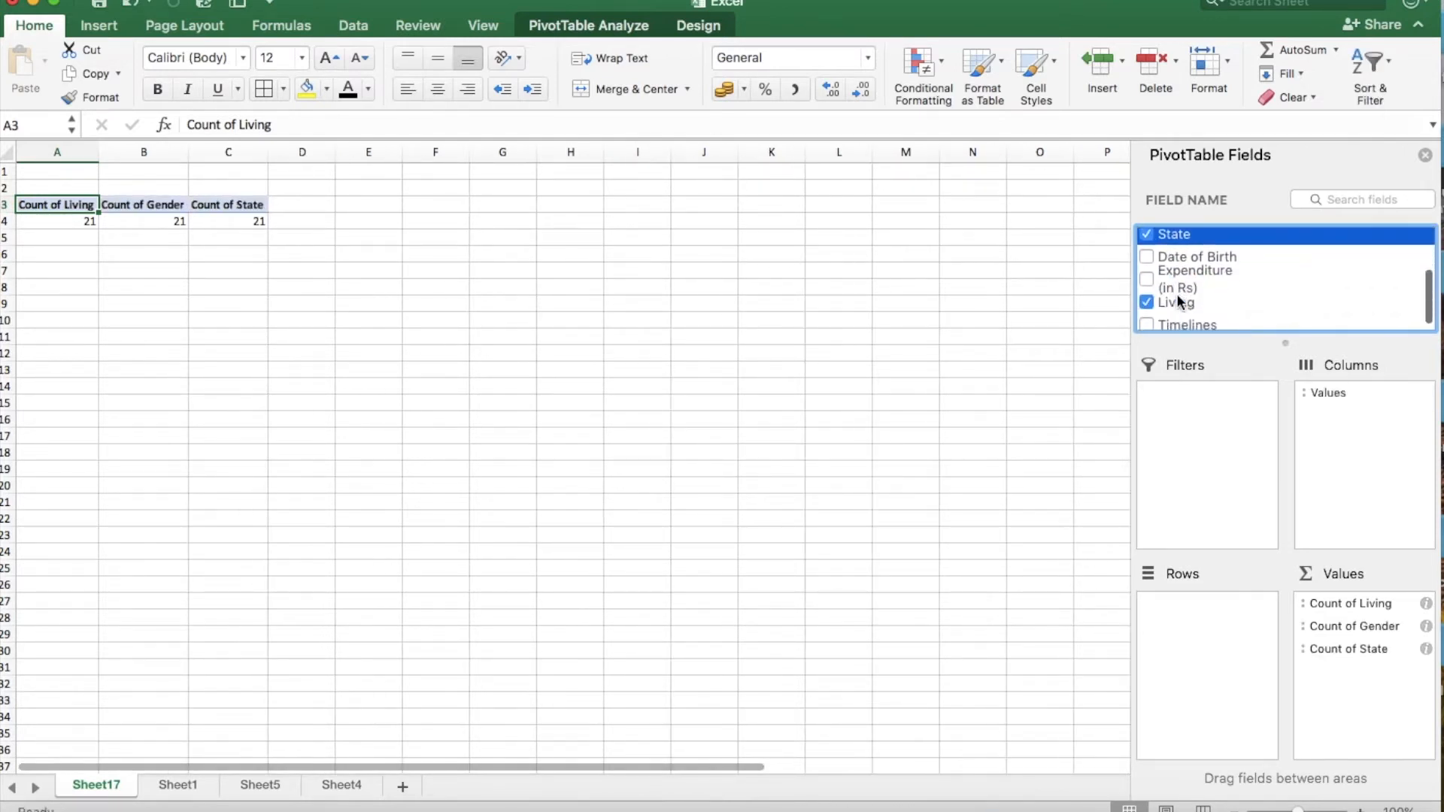
scroll(1176, 293, up, 3)
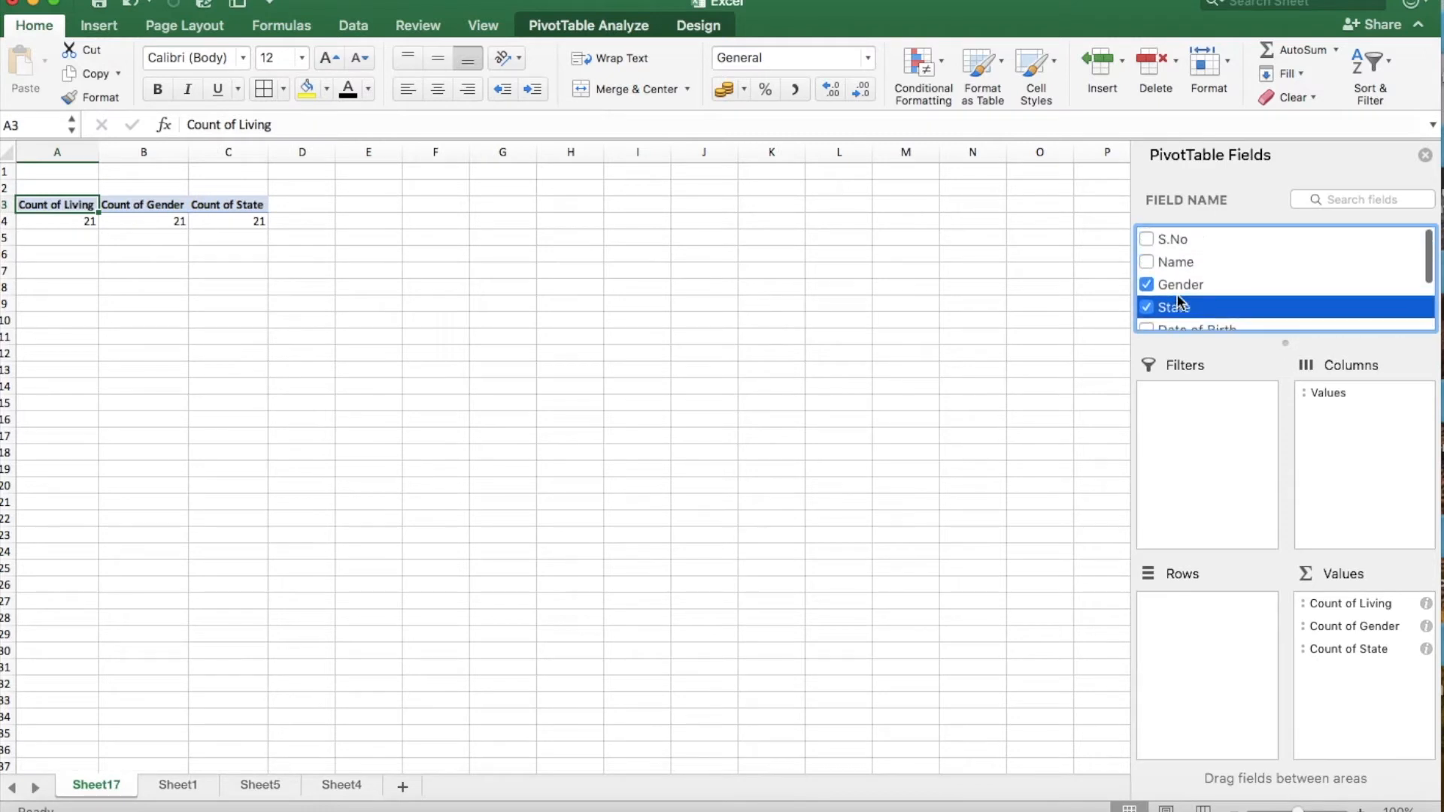
click(1146, 265)
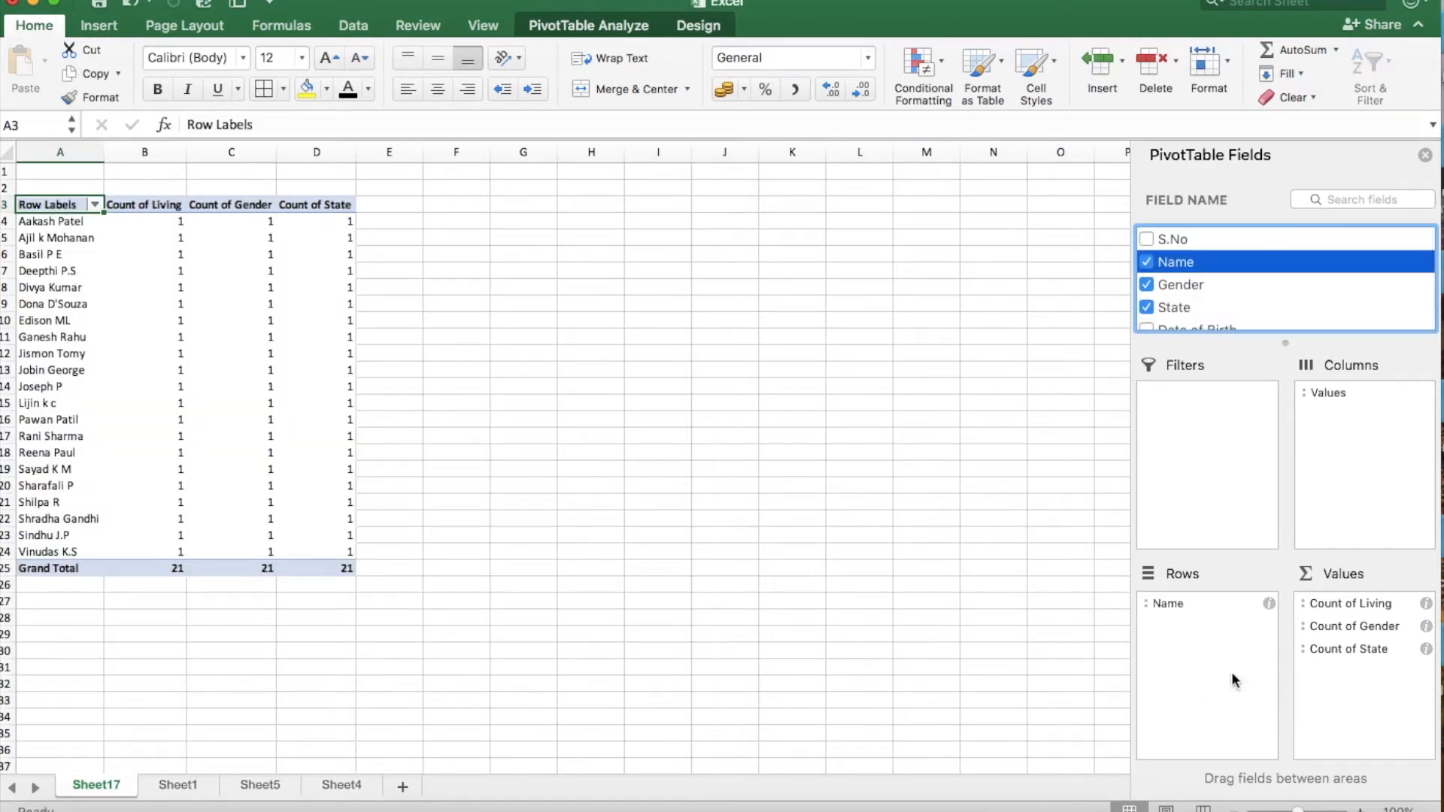
Move the Living, Gender and State fields from the PivotTable's Values area to Rows, beneath Name.
scroll(305, 364, up, 3)
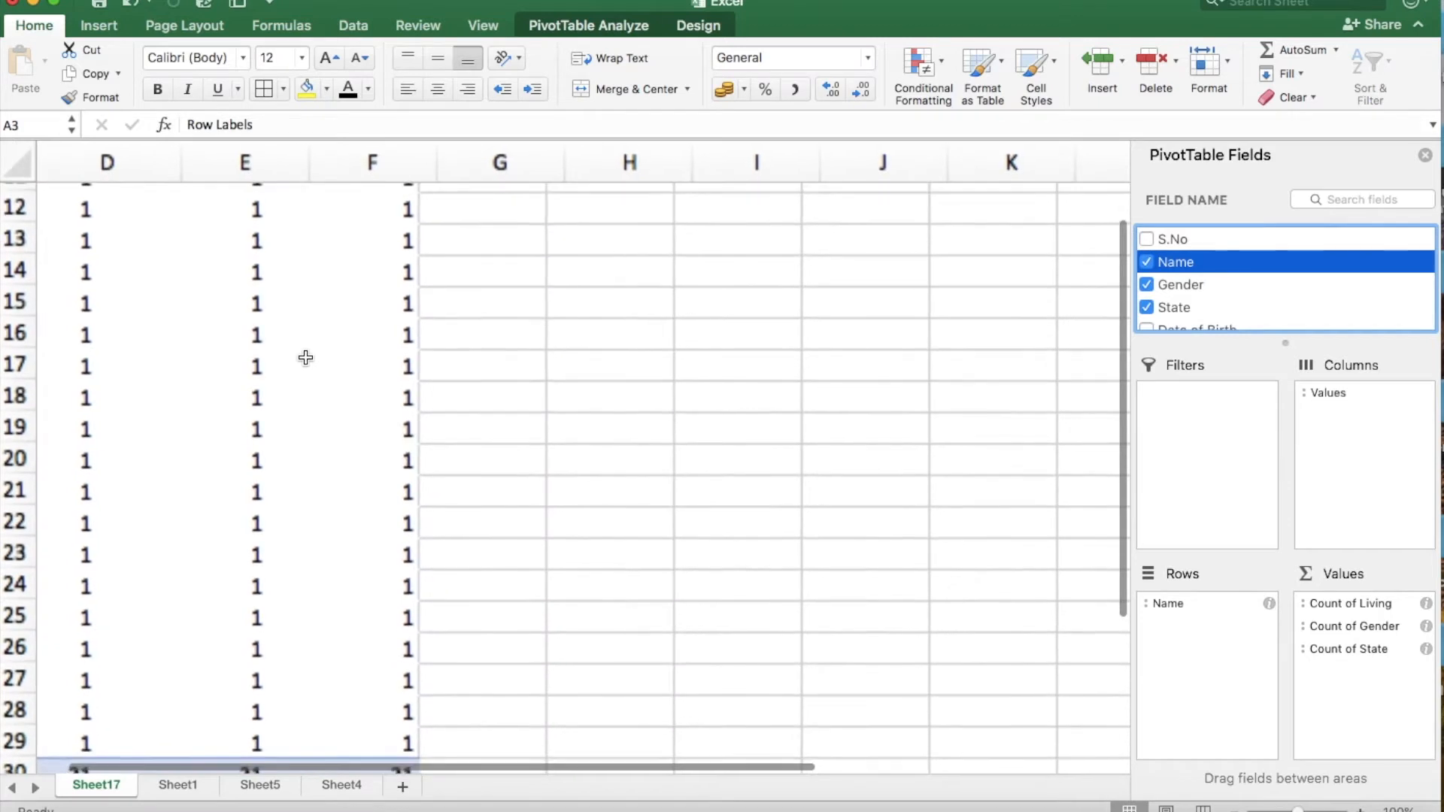
scroll(305, 357, down, 1)
scroll(306, 357, up, 1)
scroll(305, 357, down, 1)
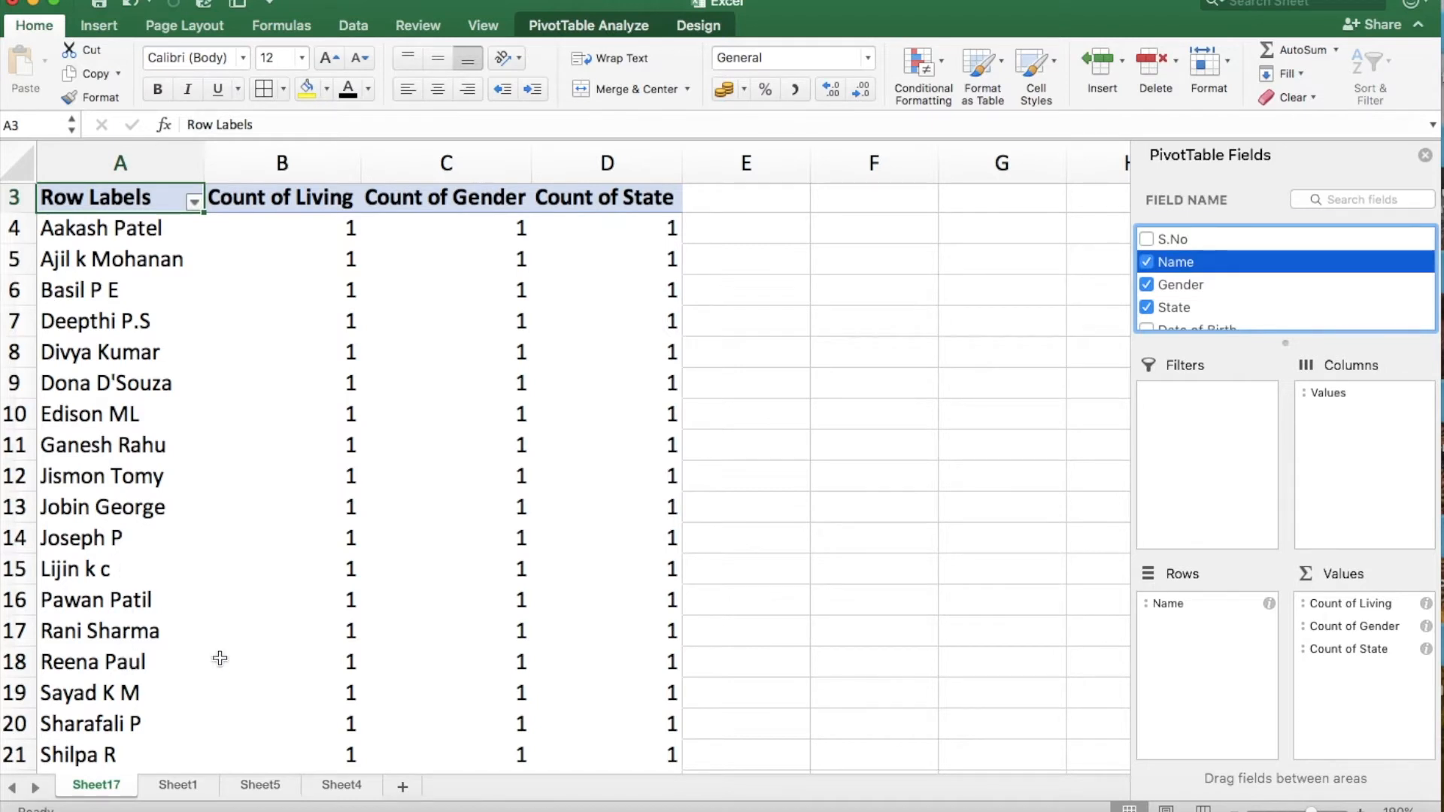
click(1343, 604)
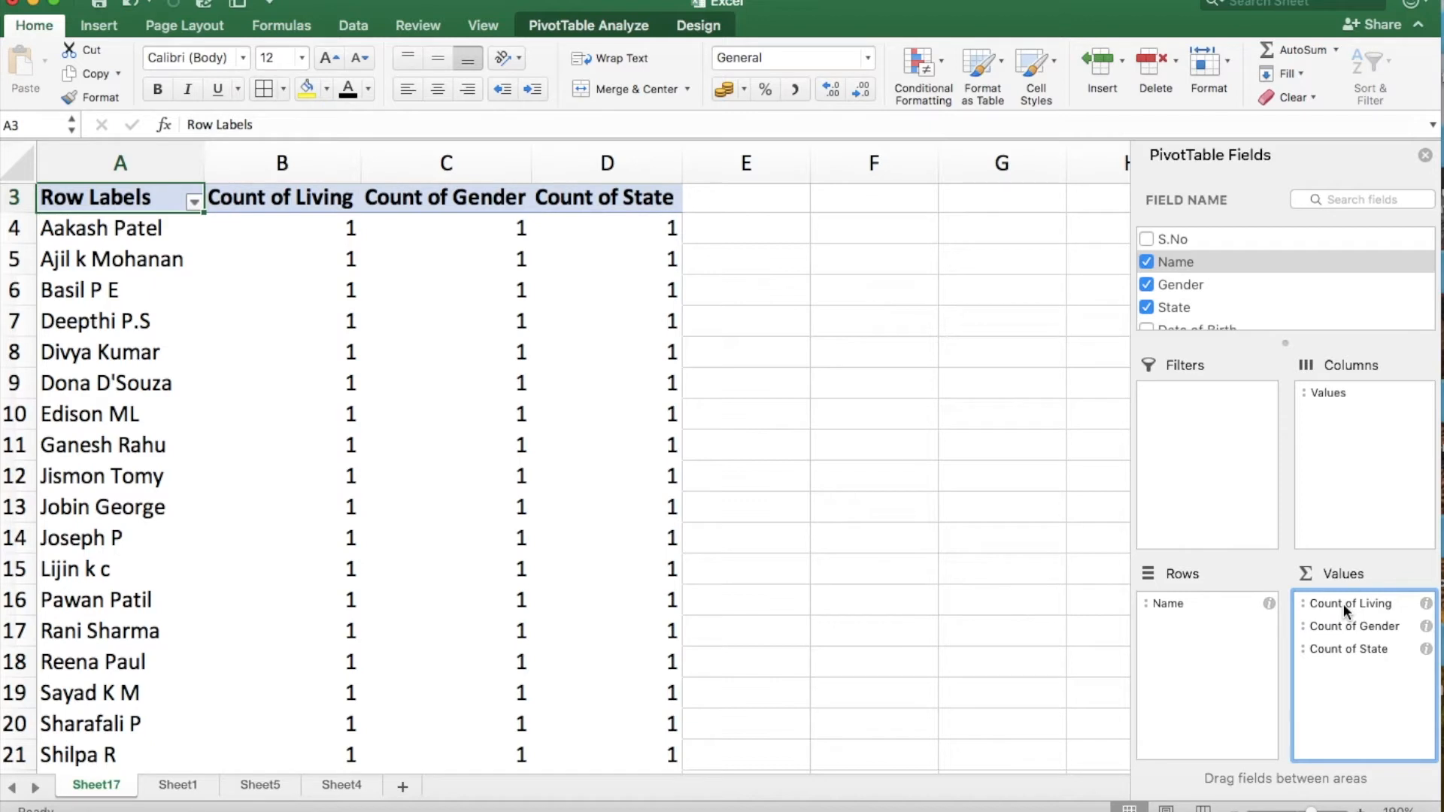
drag(1341, 603, 1197, 603)
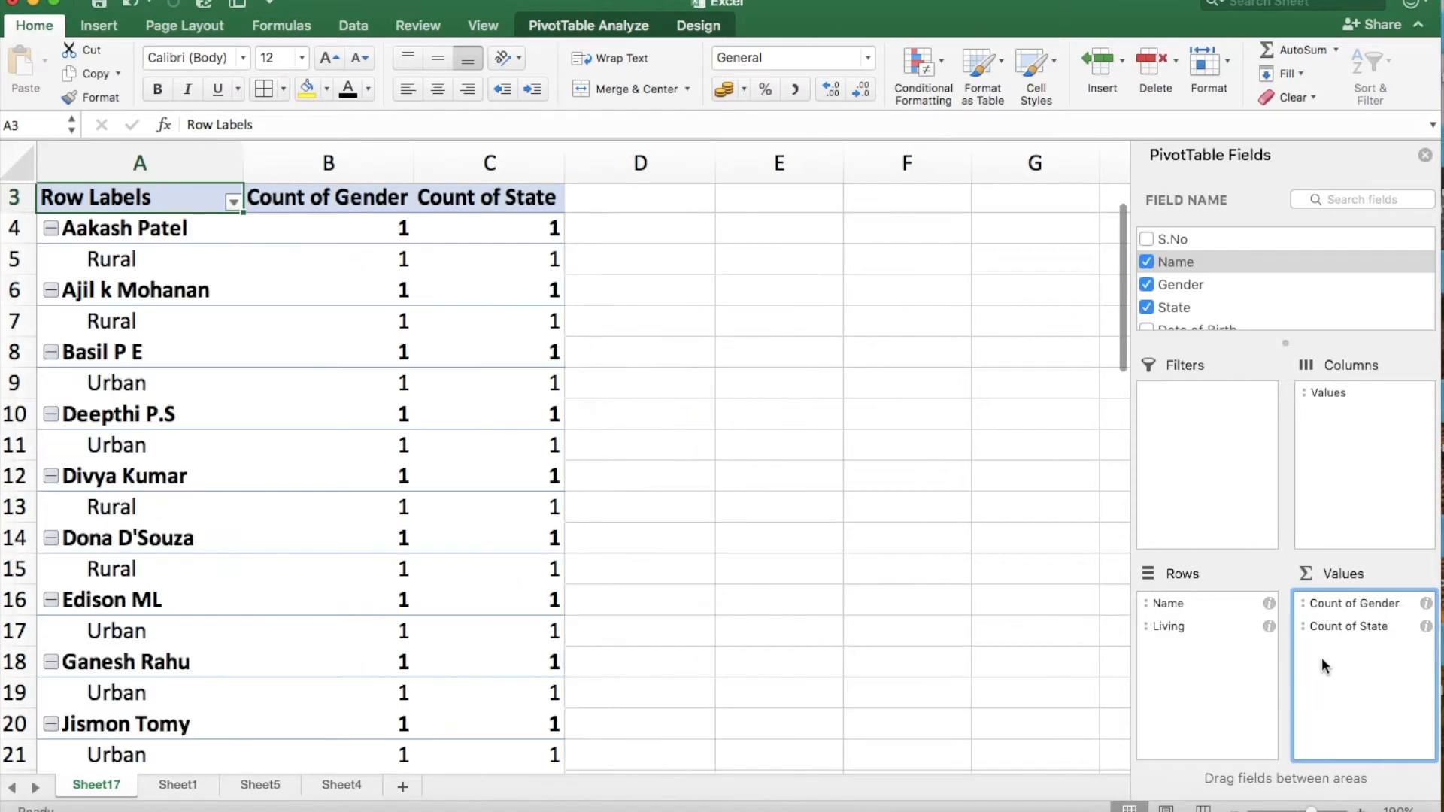
mouse_move(1170, 621)
mouse_down()
mouse_move(1178, 632)
mouse_move(1181, 611)
mouse_move(1172, 625)
mouse_up()
drag(1391, 607, 1222, 661)
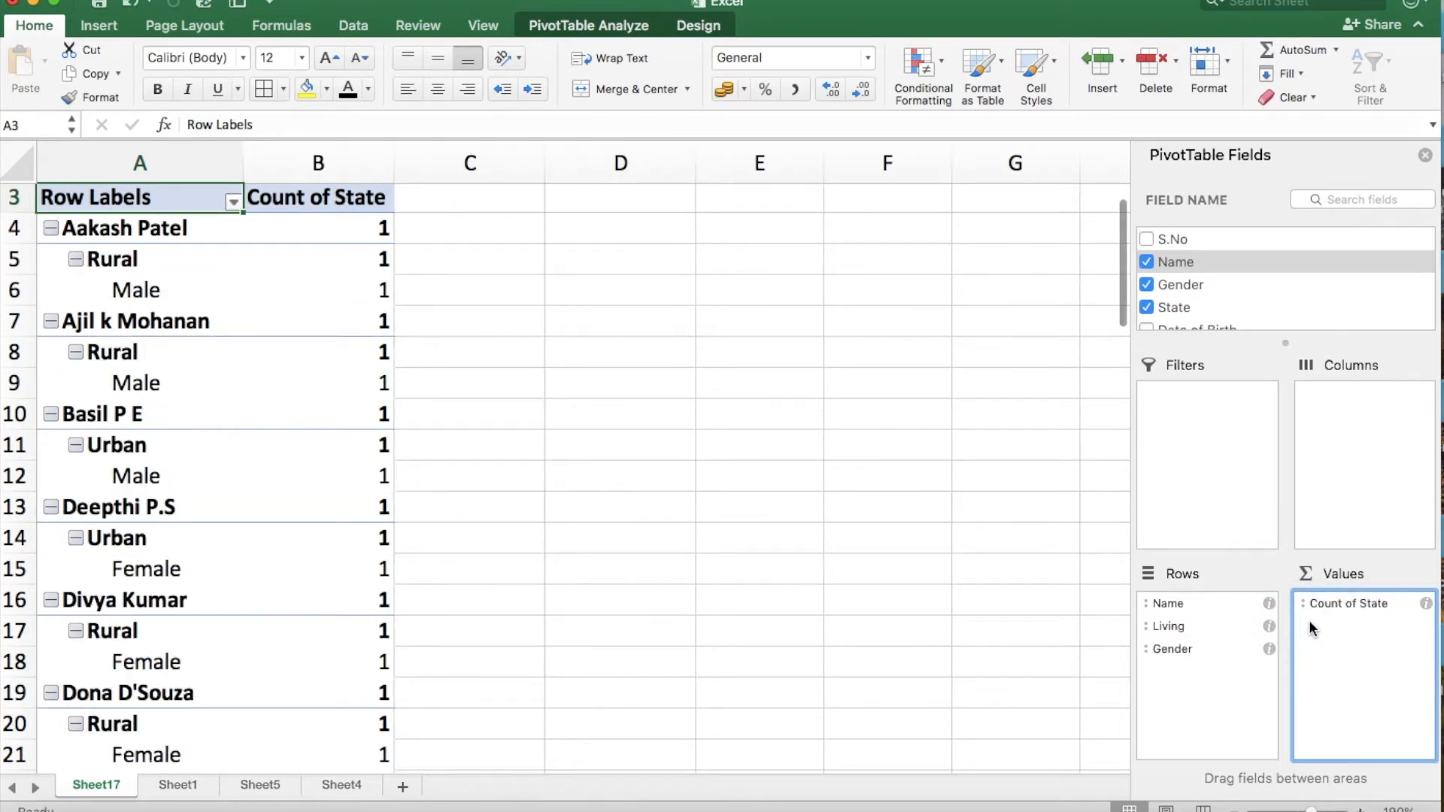
drag(1338, 603, 1197, 684)
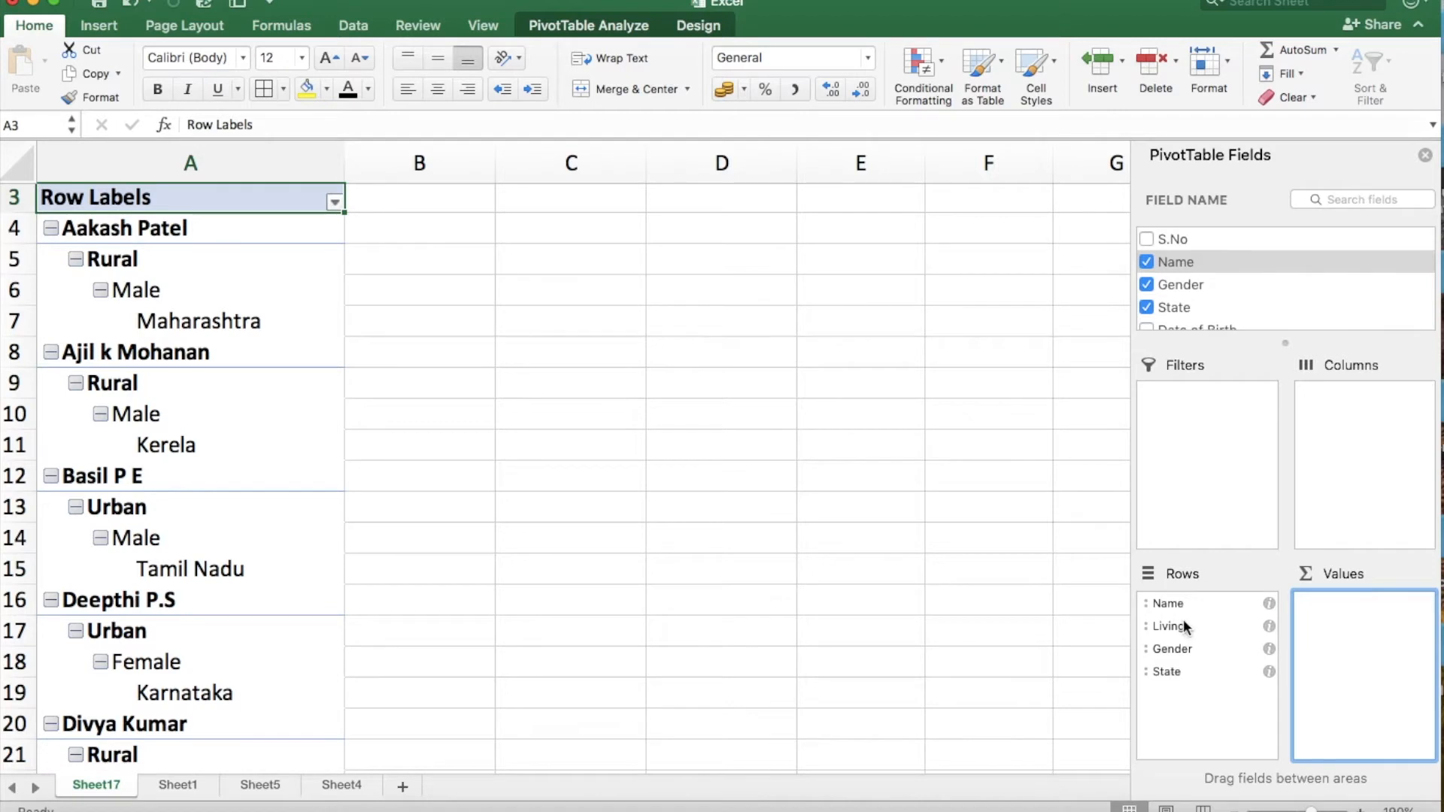
Examine the nested name, living area, gender and state labels of the first PivotTable entry.
scroll(266, 331, down, 1)
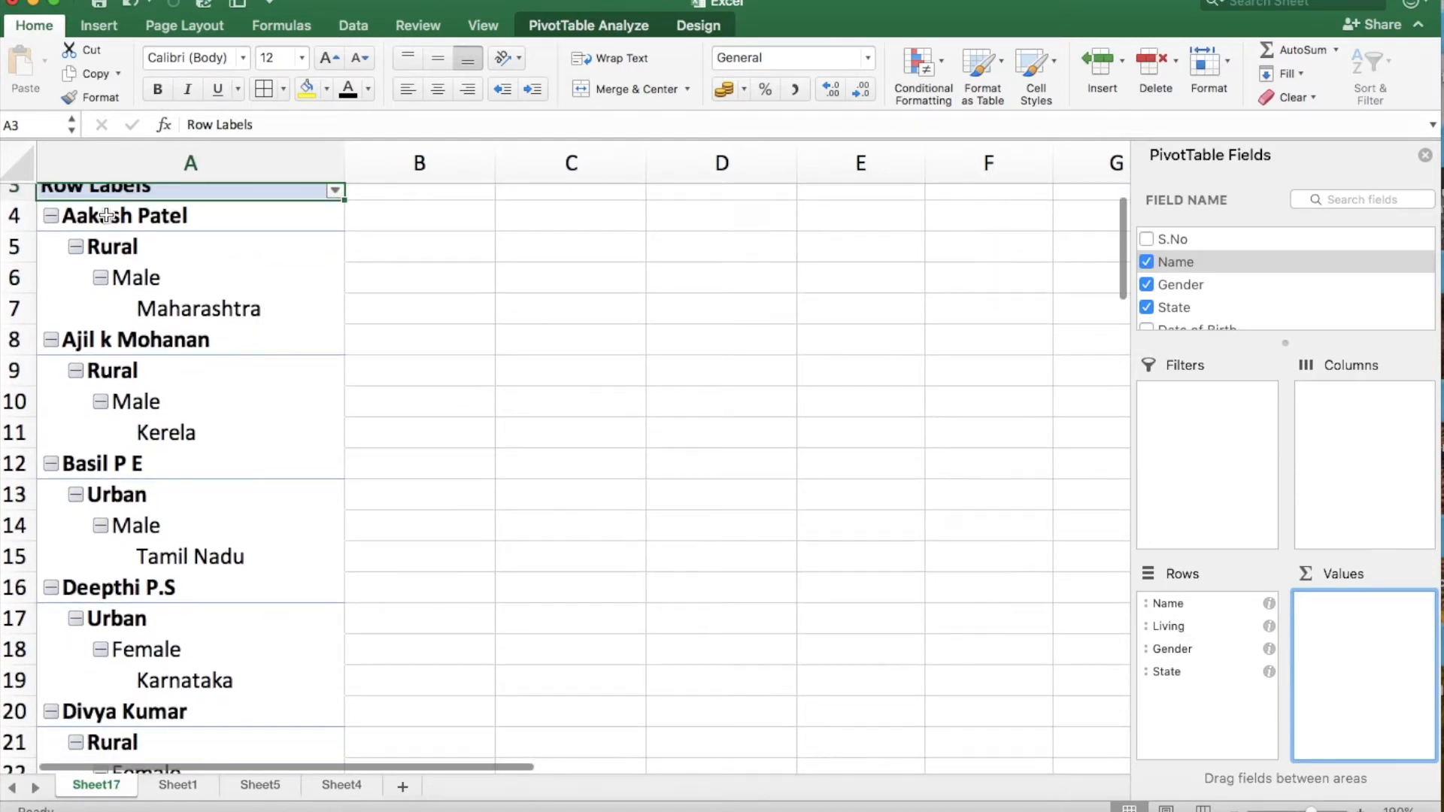
click(107, 216)
click(117, 244)
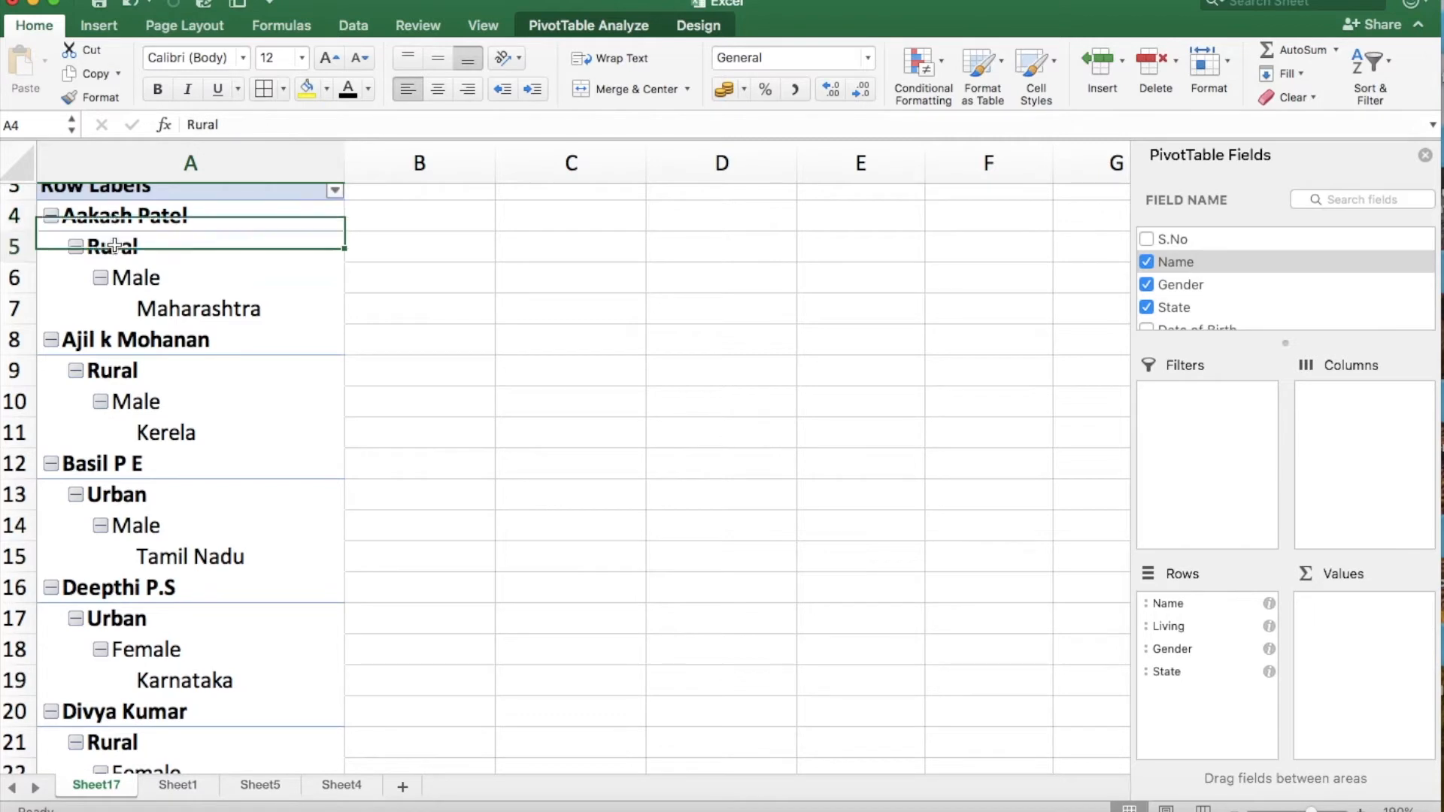
click(138, 280)
click(200, 311)
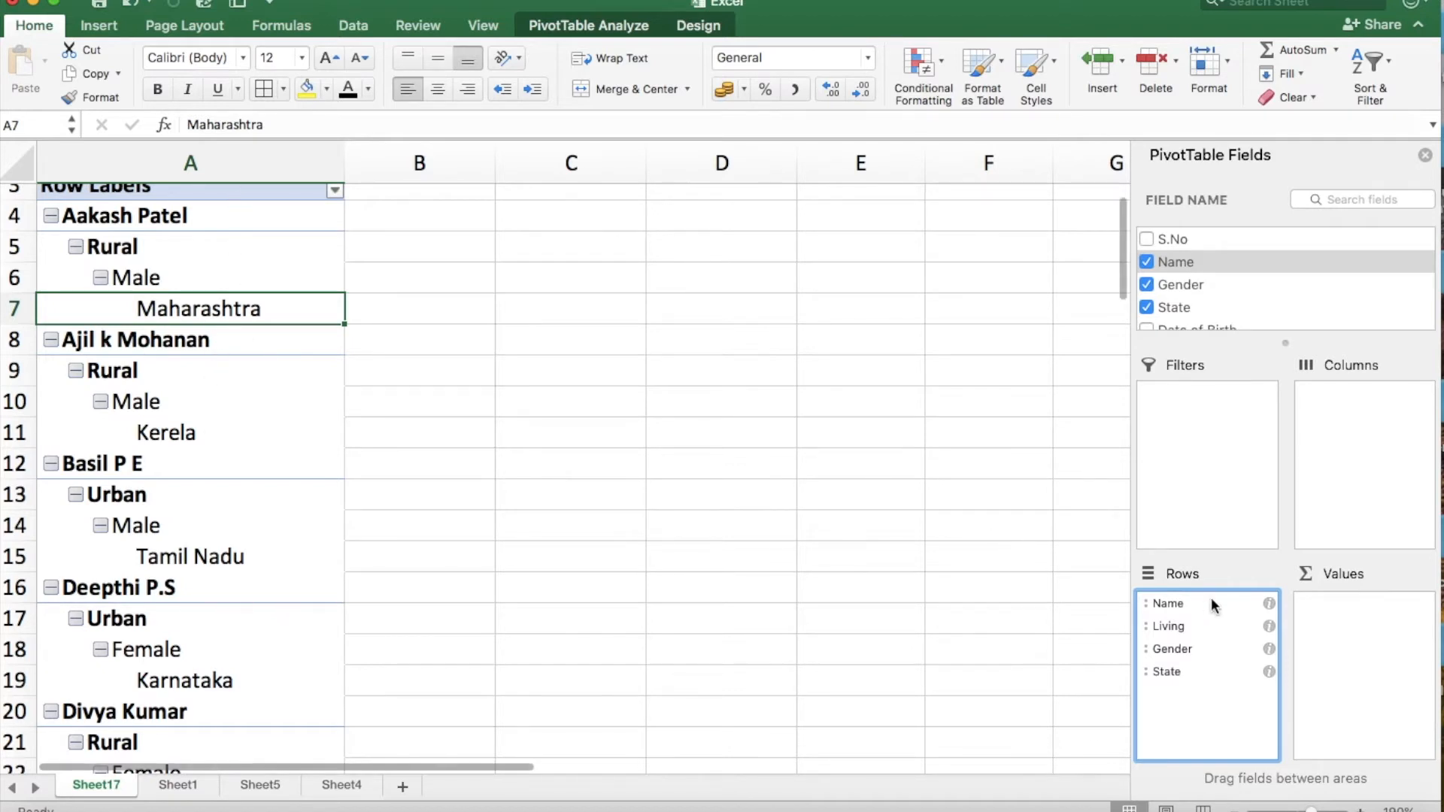
Reorder the PivotTable row fields to Living, Gender, State and Name.
drag(1167, 624, 1180, 594)
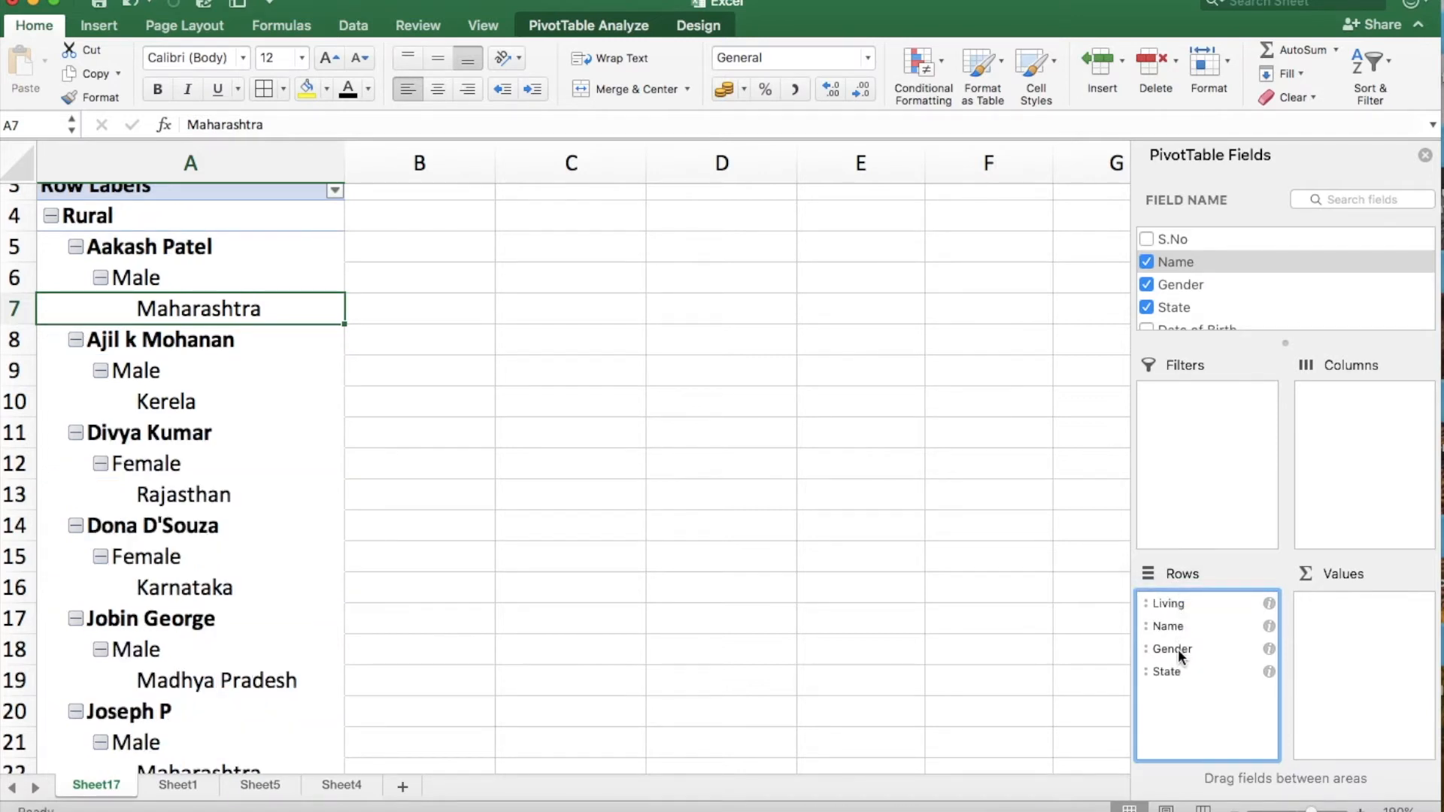
drag(1172, 670, 1181, 624)
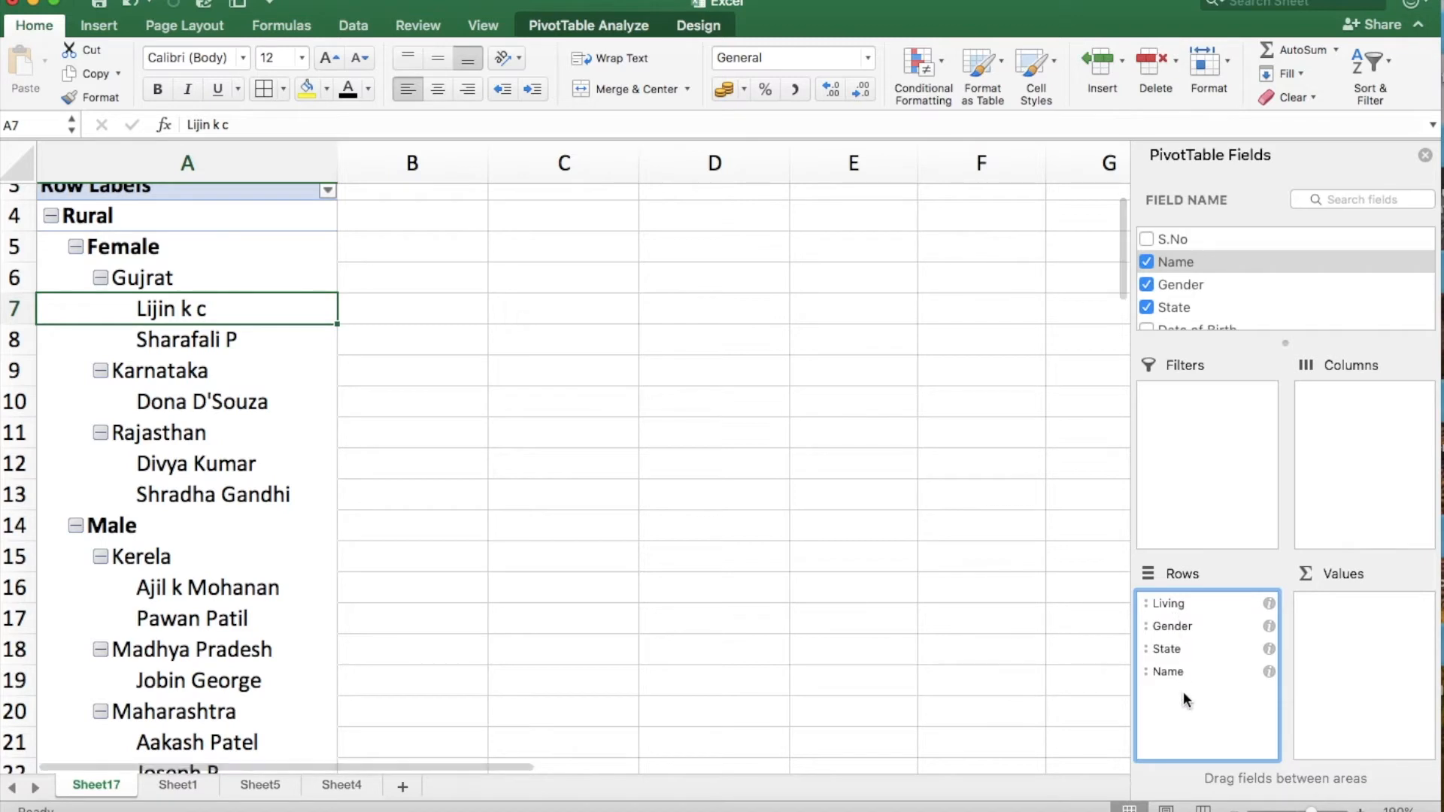
click(1180, 652)
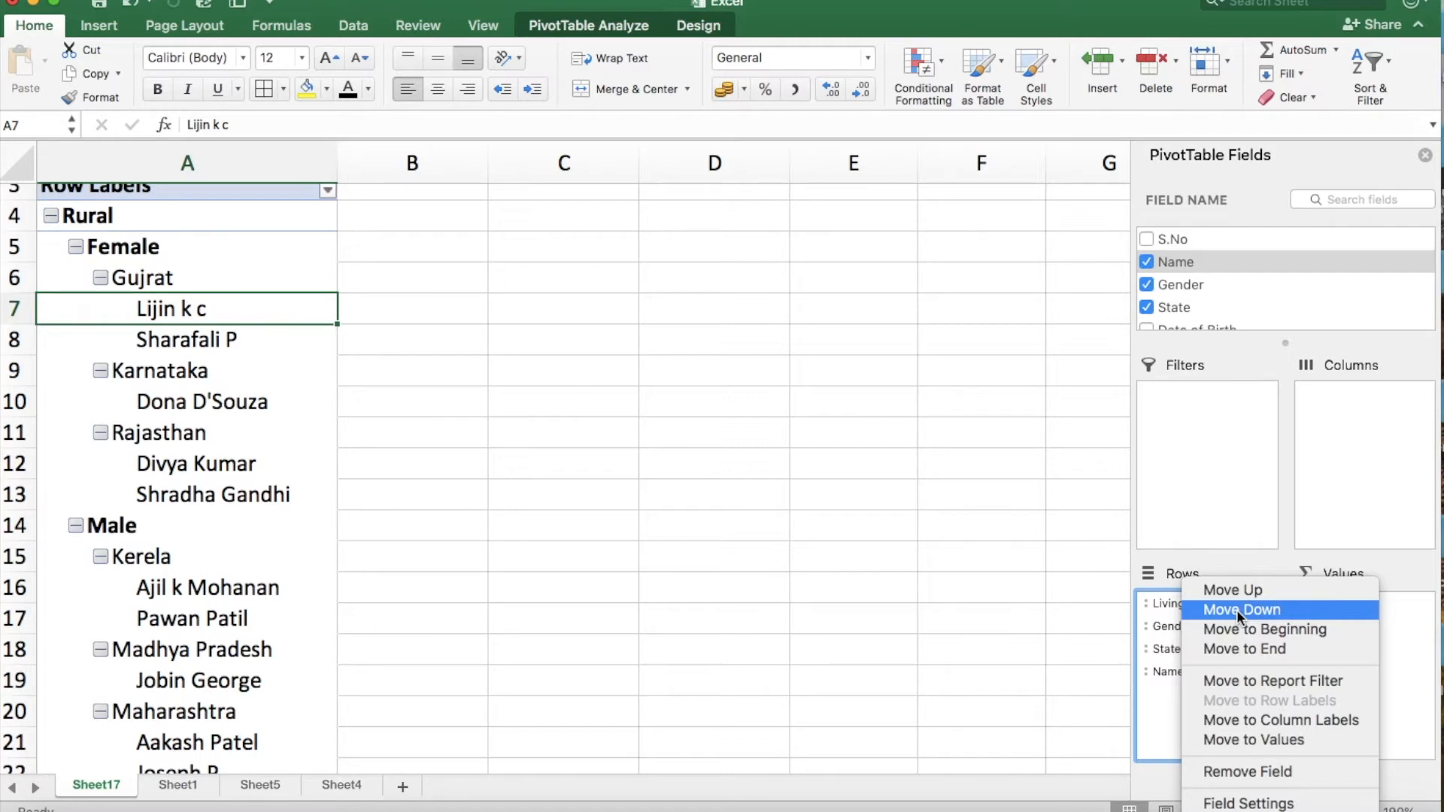
click(1166, 704)
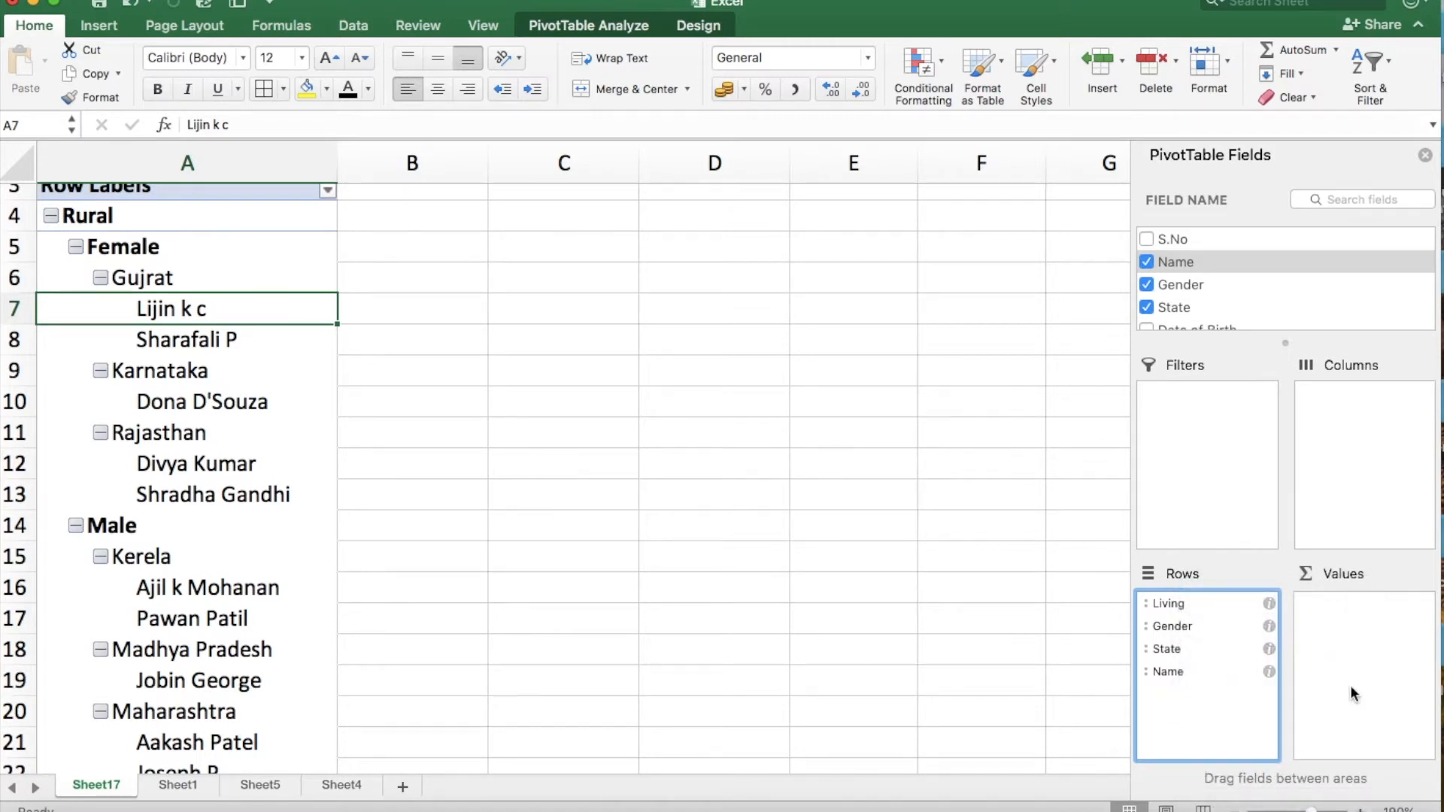
Add the Expenditure (in Rs) field to the PivotTable as a summed value.
scroll(1207, 298, down, 3)
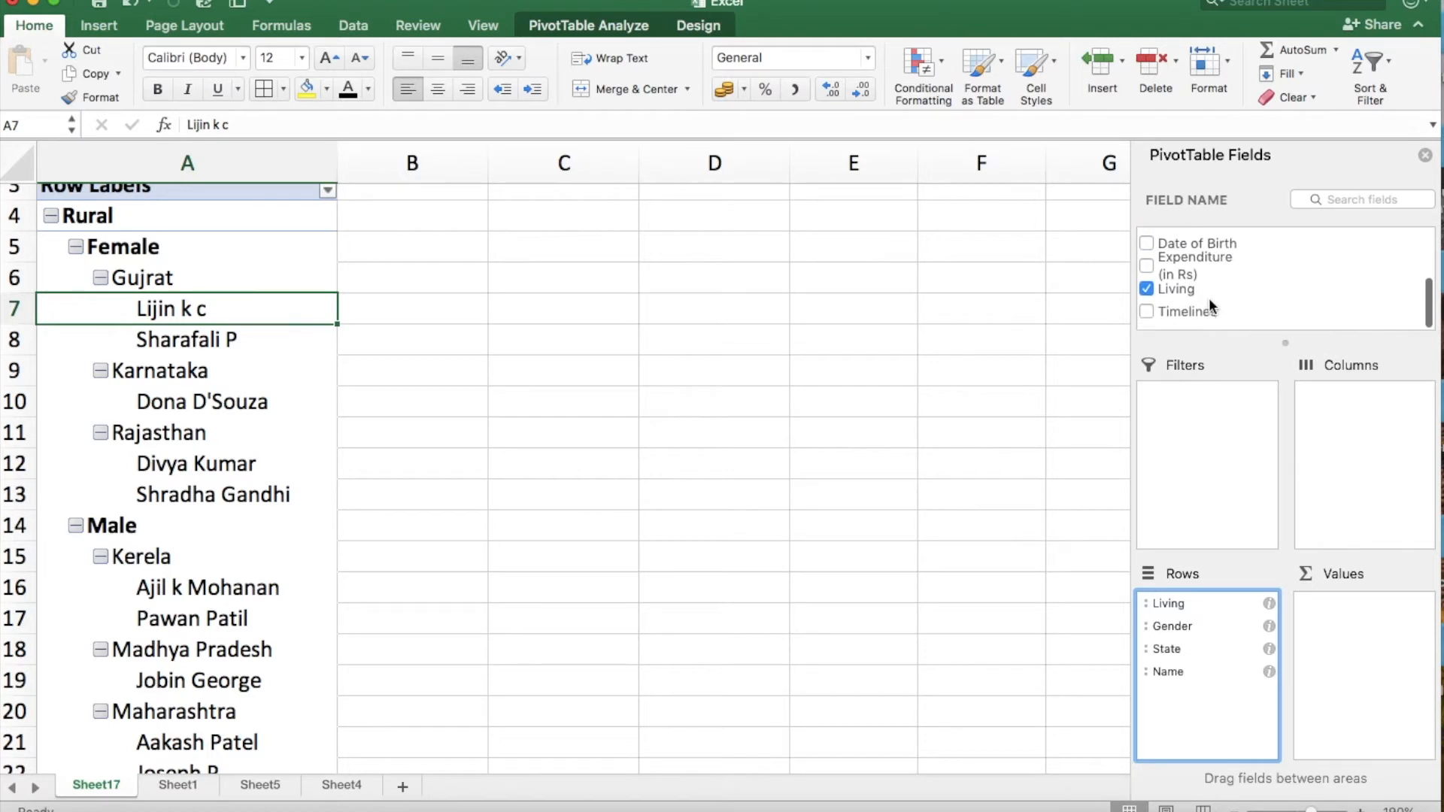
click(1147, 272)
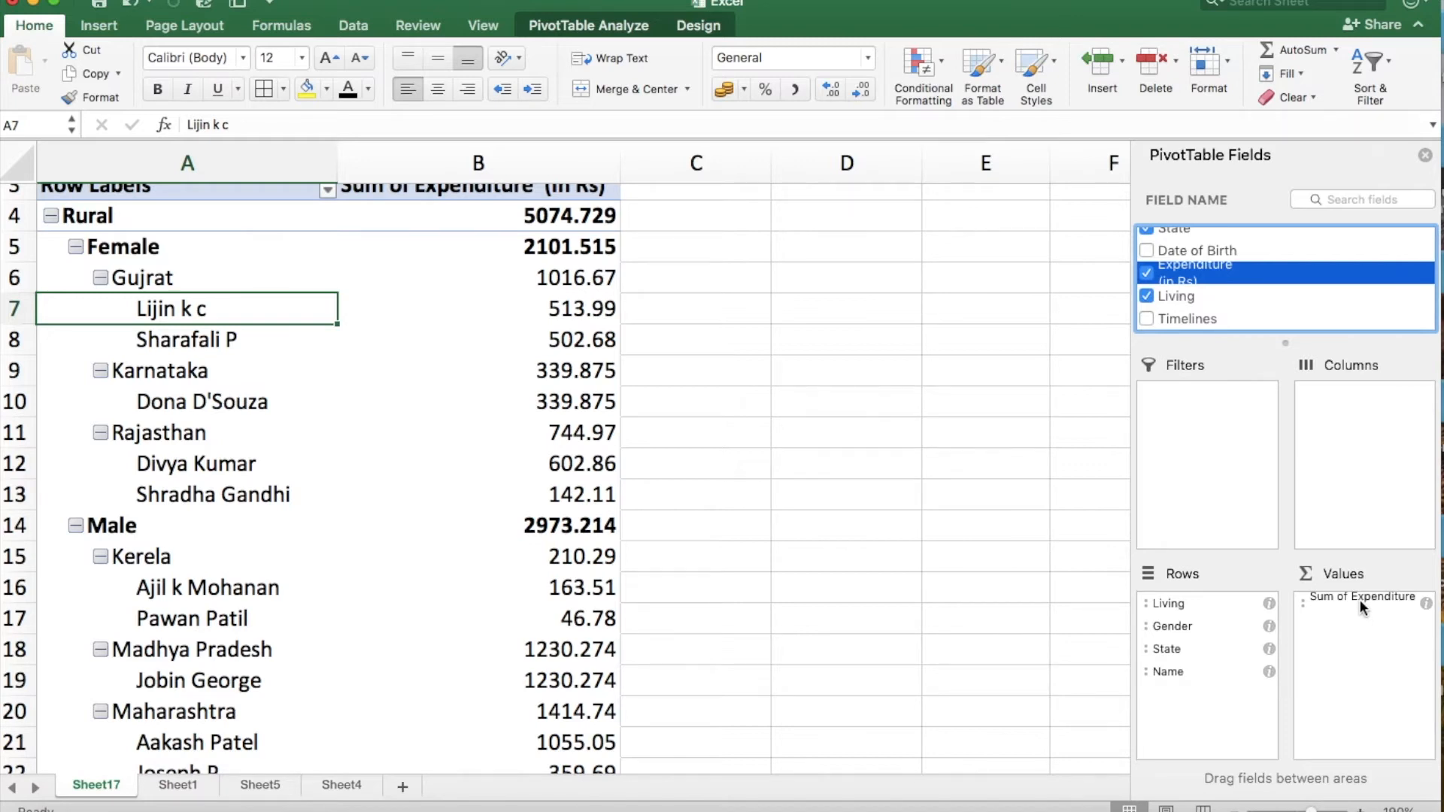
Review the Count, Average, Max, Min and Product summary functions for the Expenditure value field, keeping Sum.
click(1360, 599)
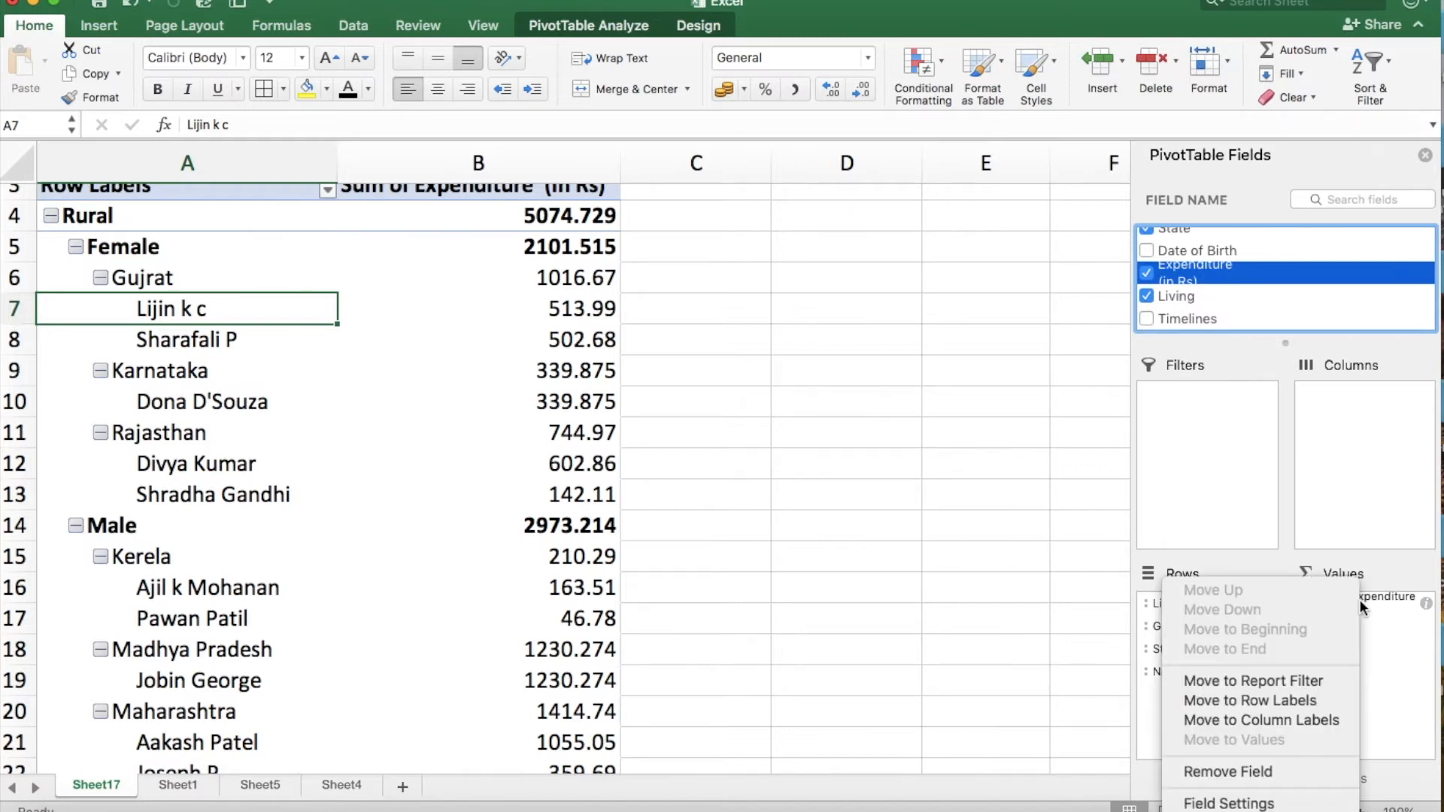
click(1230, 803)
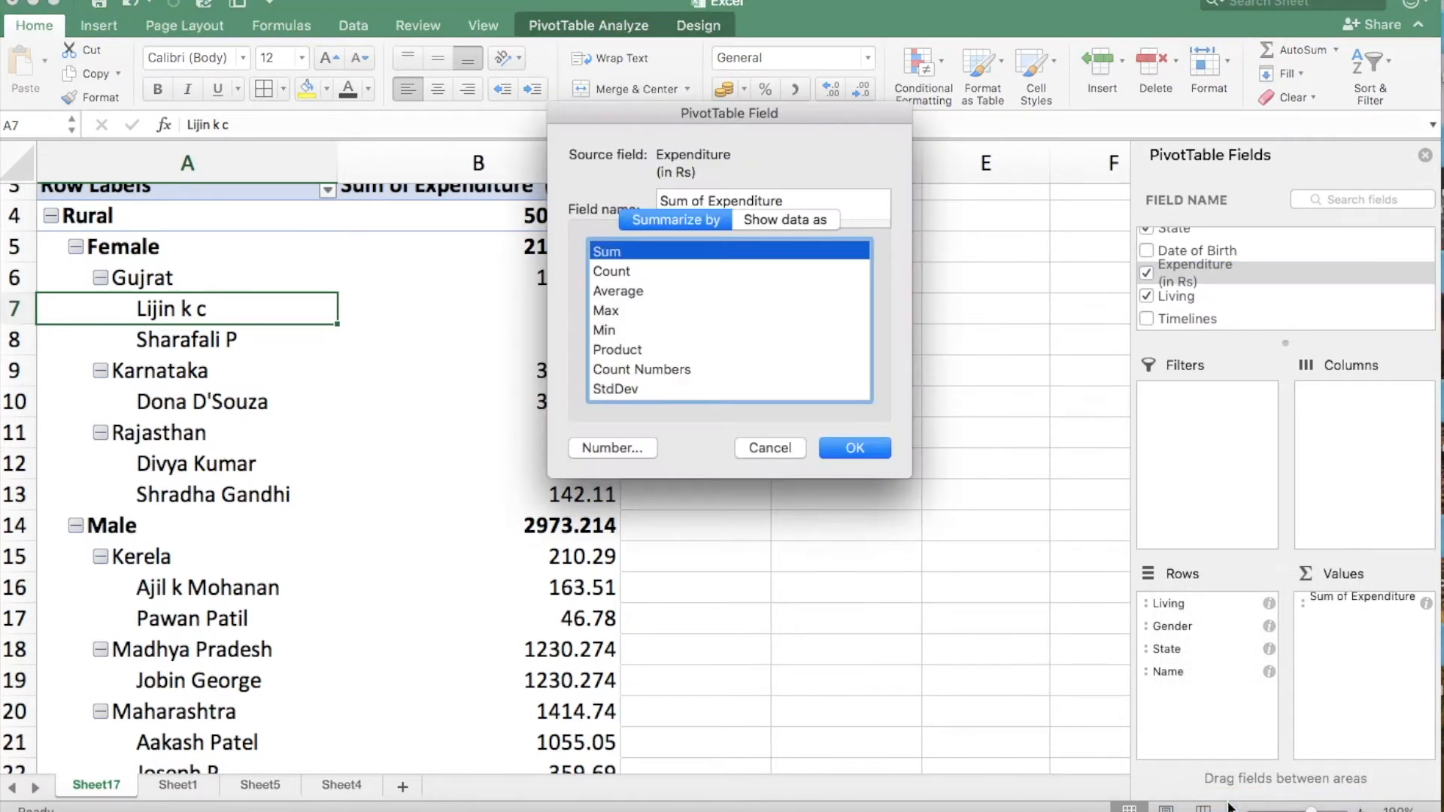
click(625, 272)
click(623, 291)
click(606, 311)
click(605, 332)
click(615, 350)
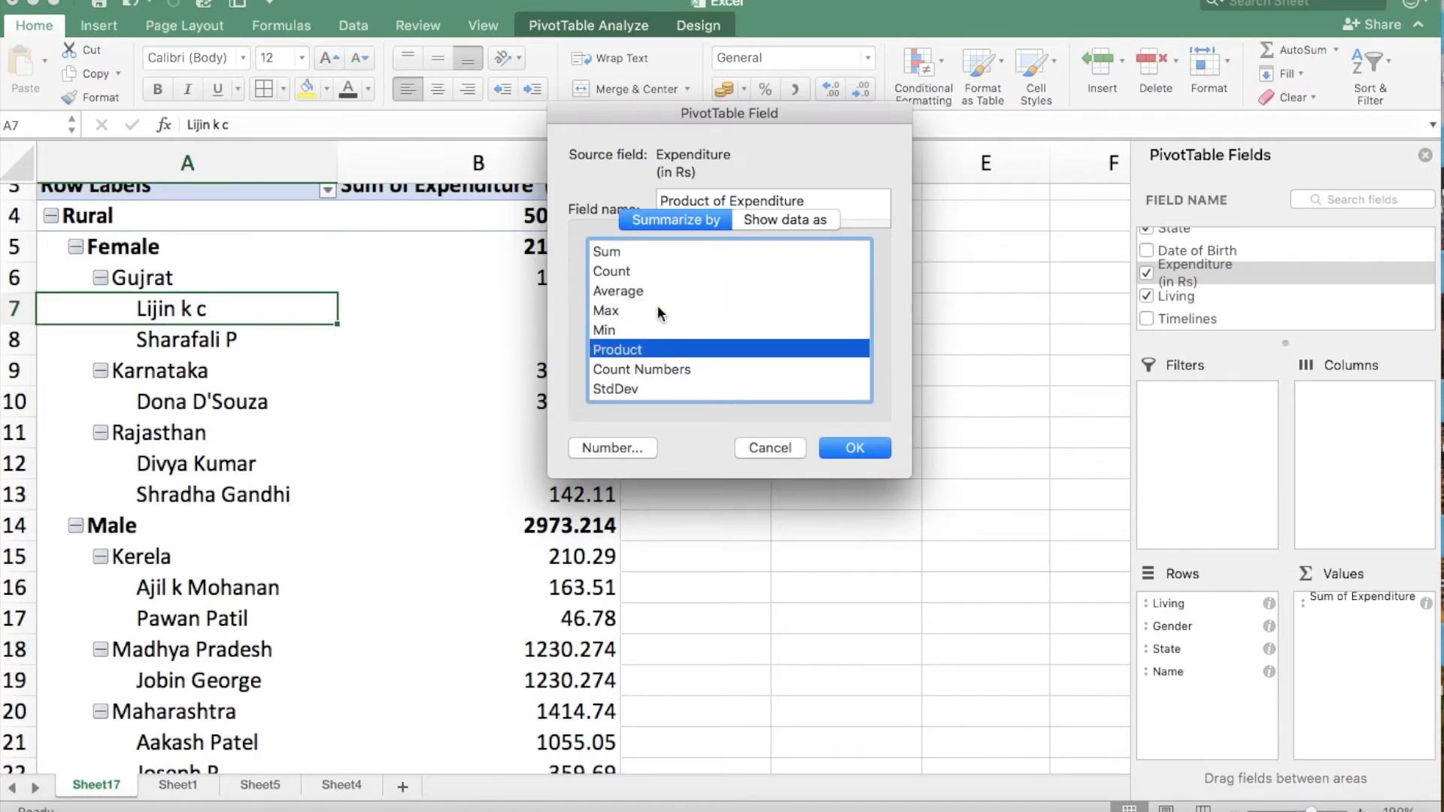
click(616, 256)
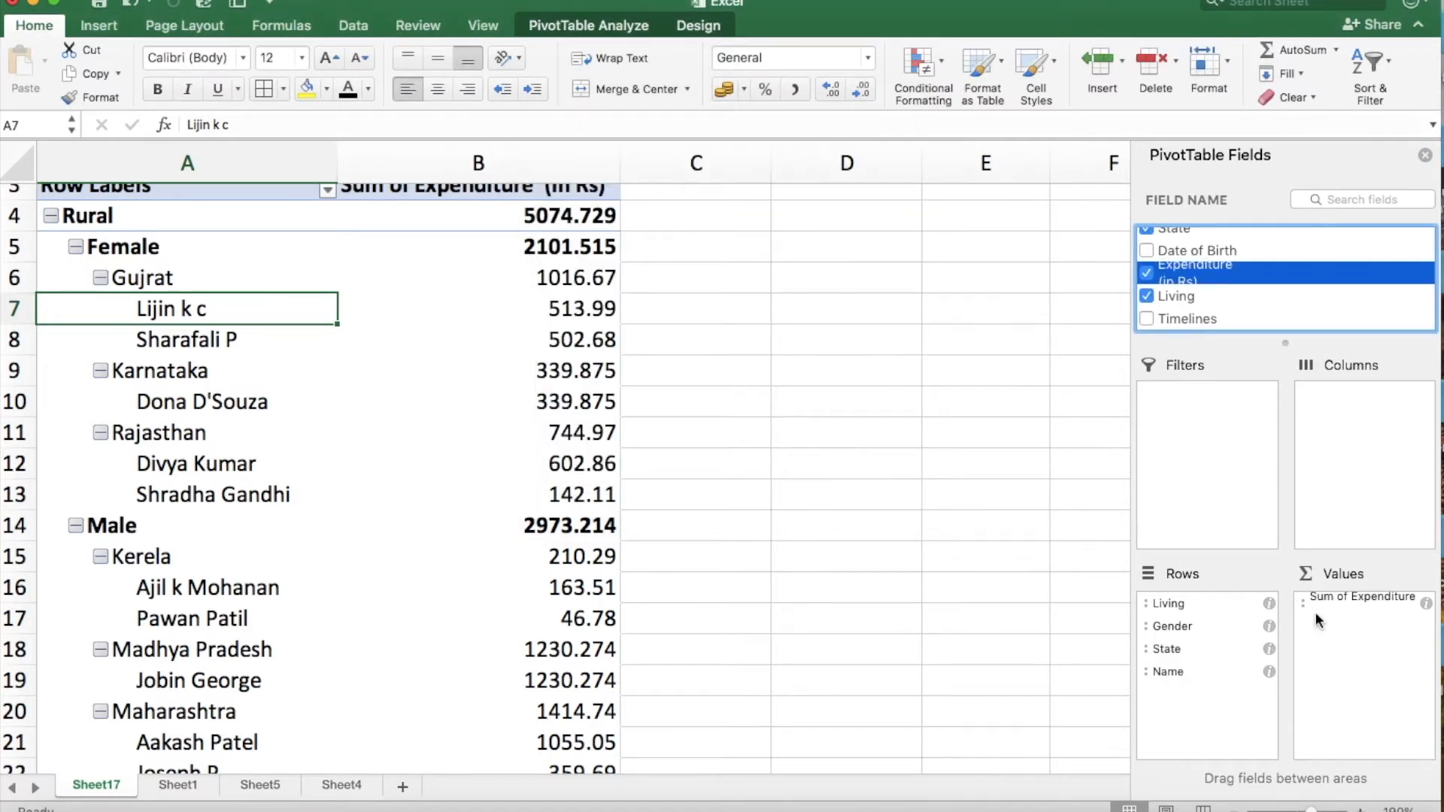
Compare which PivotTable tools are available with a cell inside the table selected and with empty cells C3 and D3 selected.
click(322, 410)
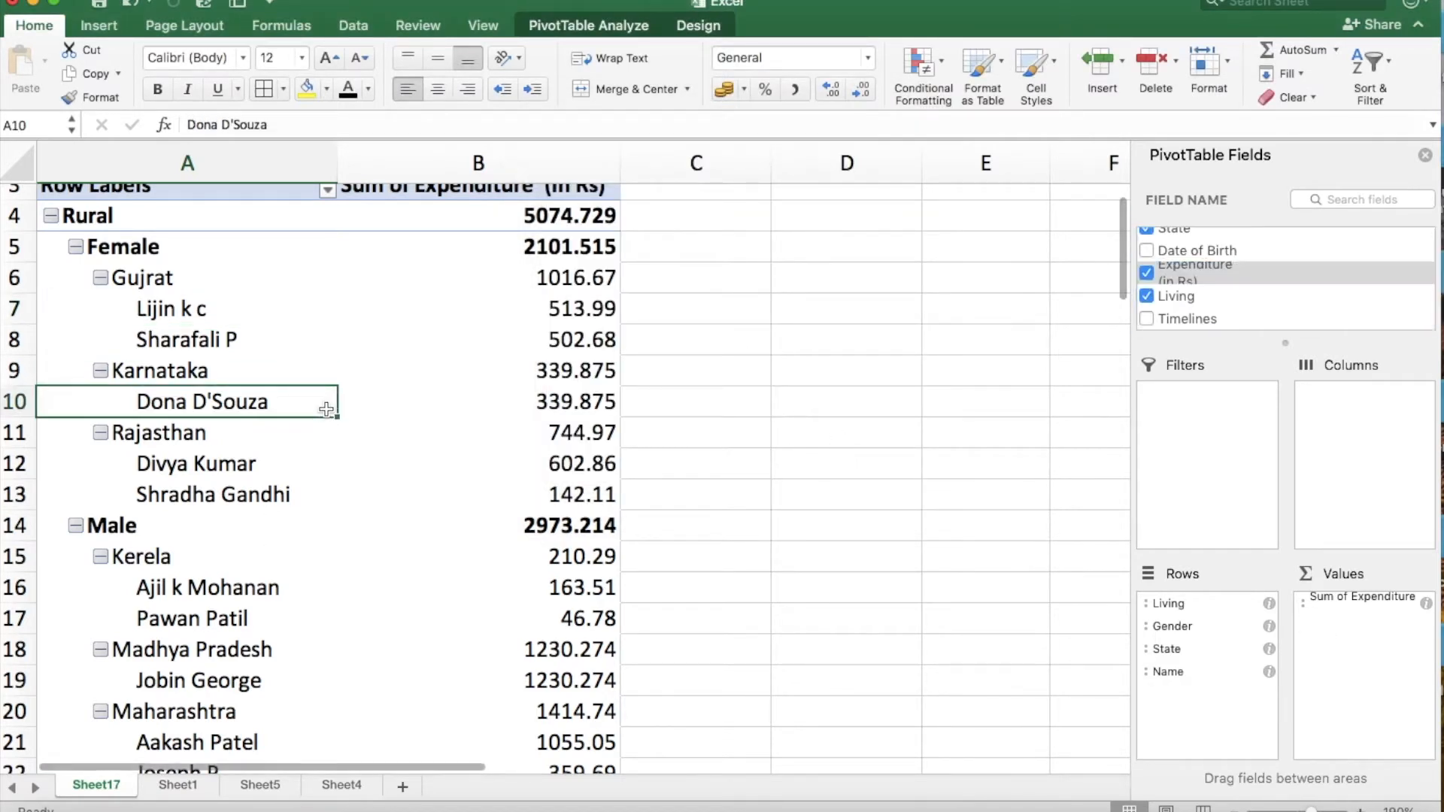
click(261, 256)
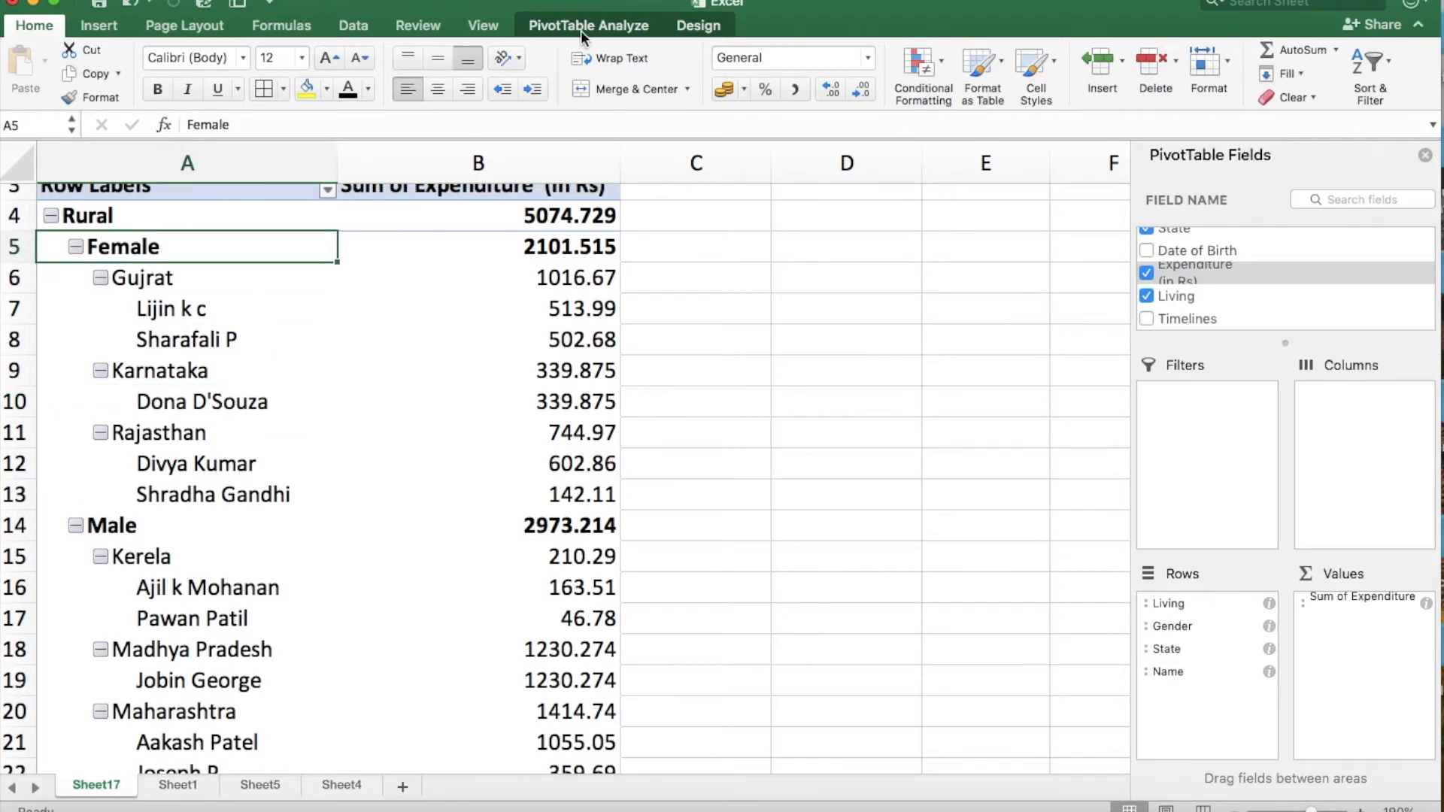
click(622, 35)
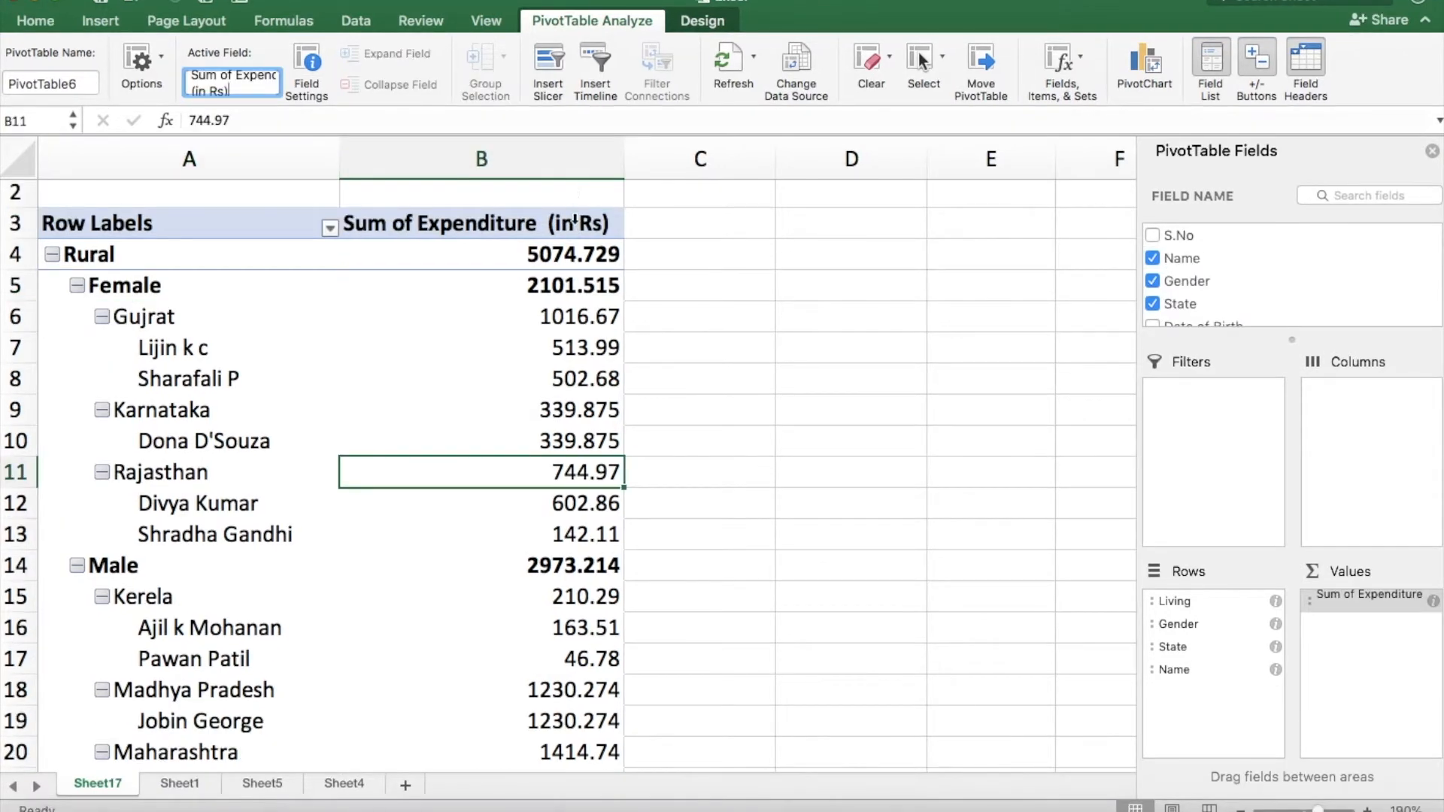
click(572, 225)
click(688, 218)
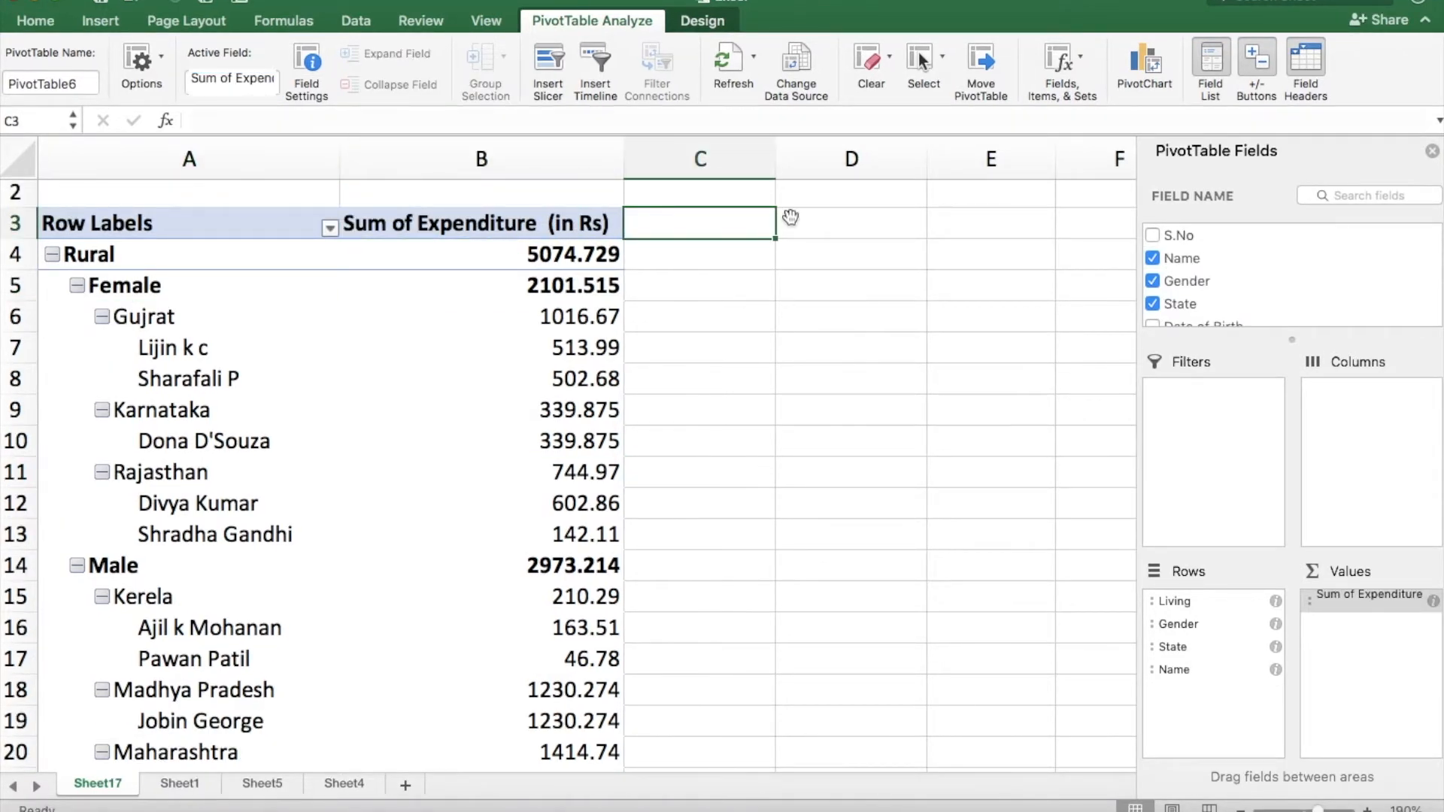
click(790, 217)
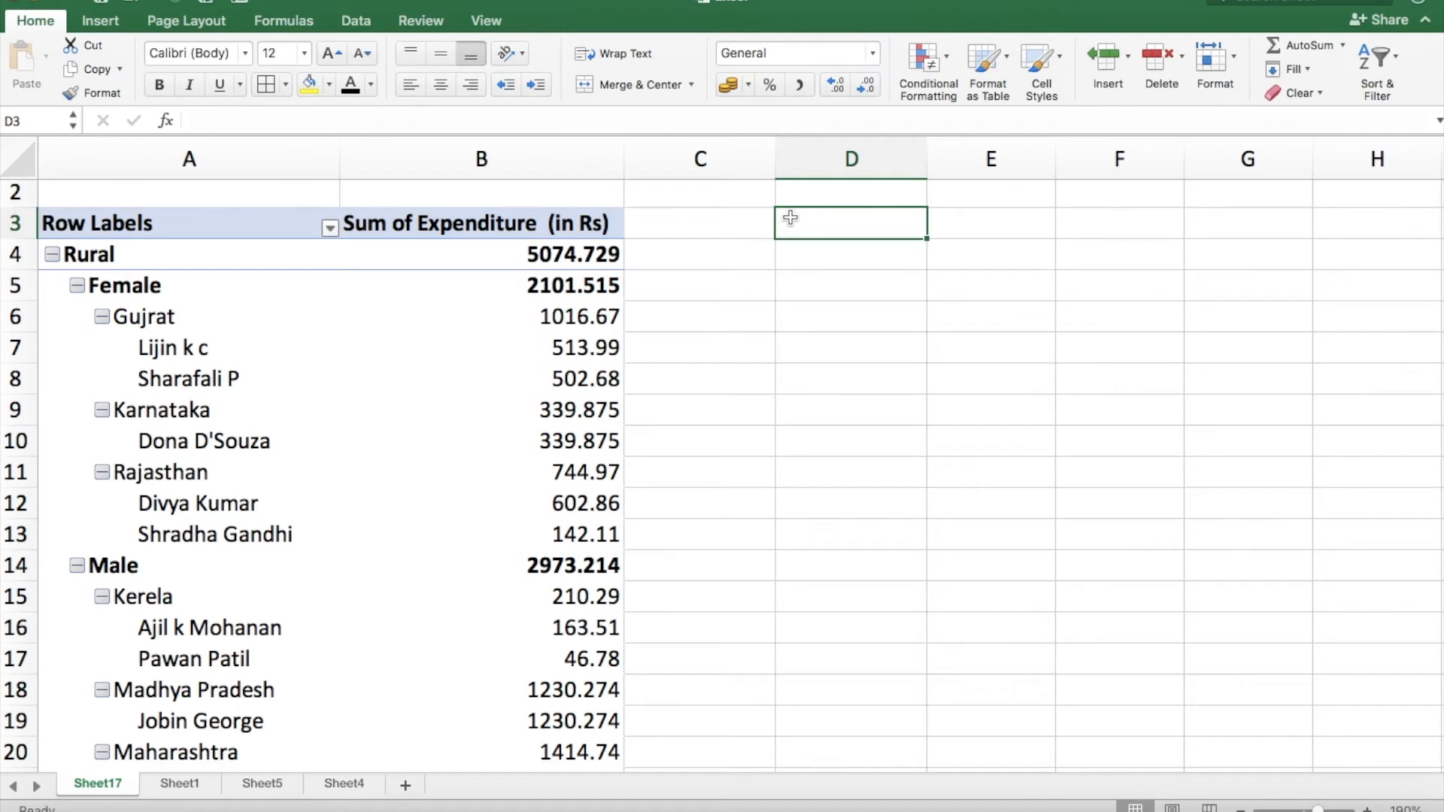
click(585, 285)
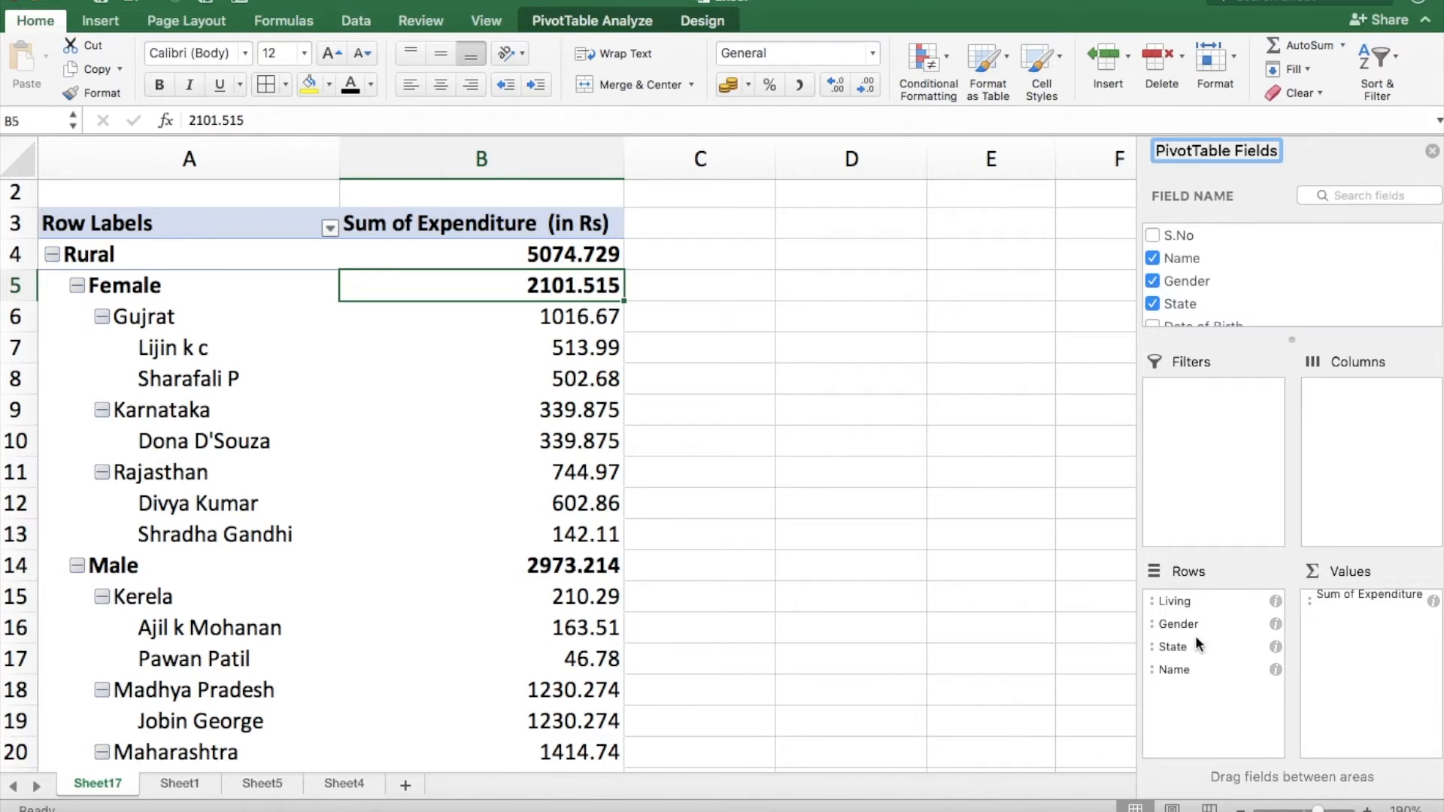
Move the State field from the PivotTable's Rows to its Filters.
click(1172, 646)
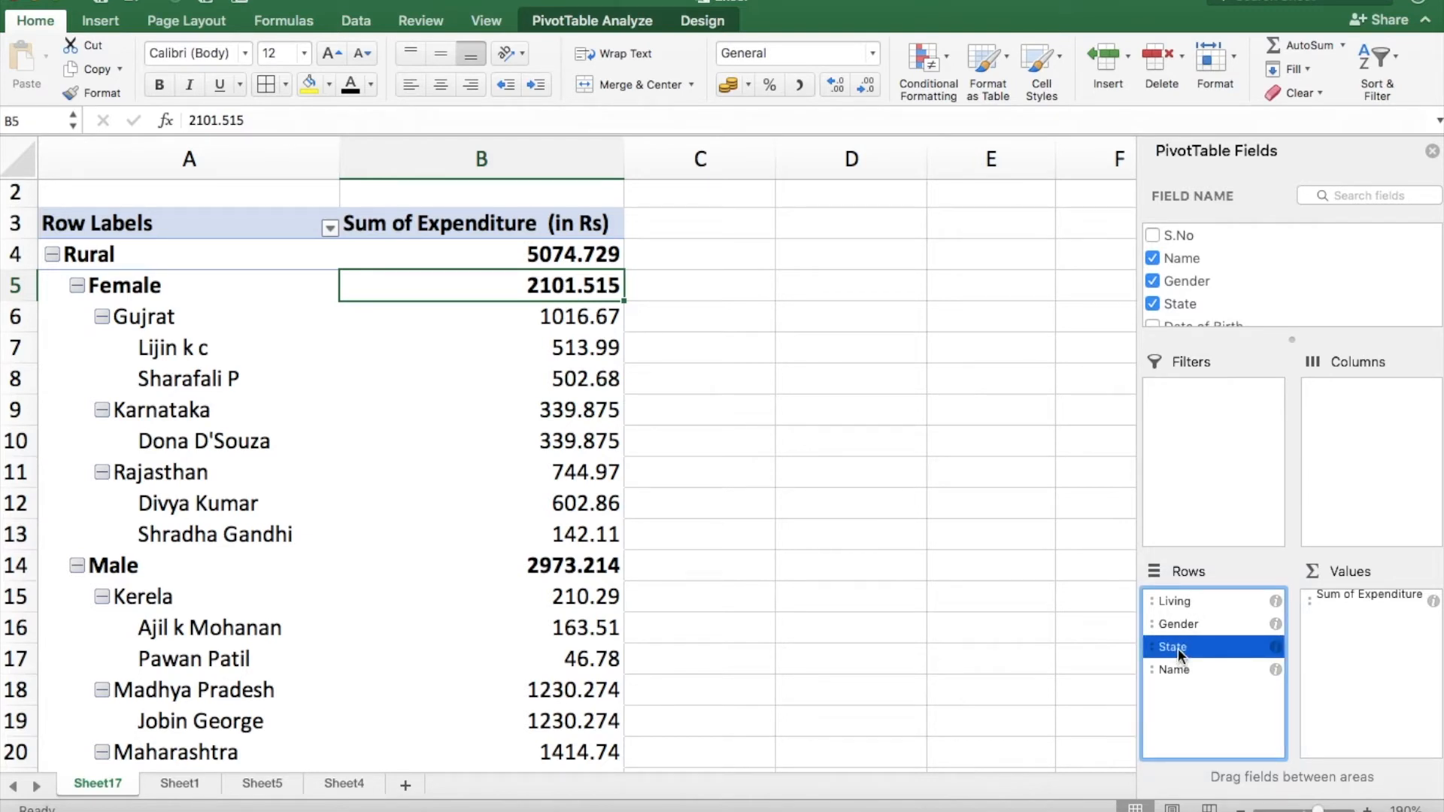
drag(1176, 648, 1214, 449)
scroll(909, 410, up, 1)
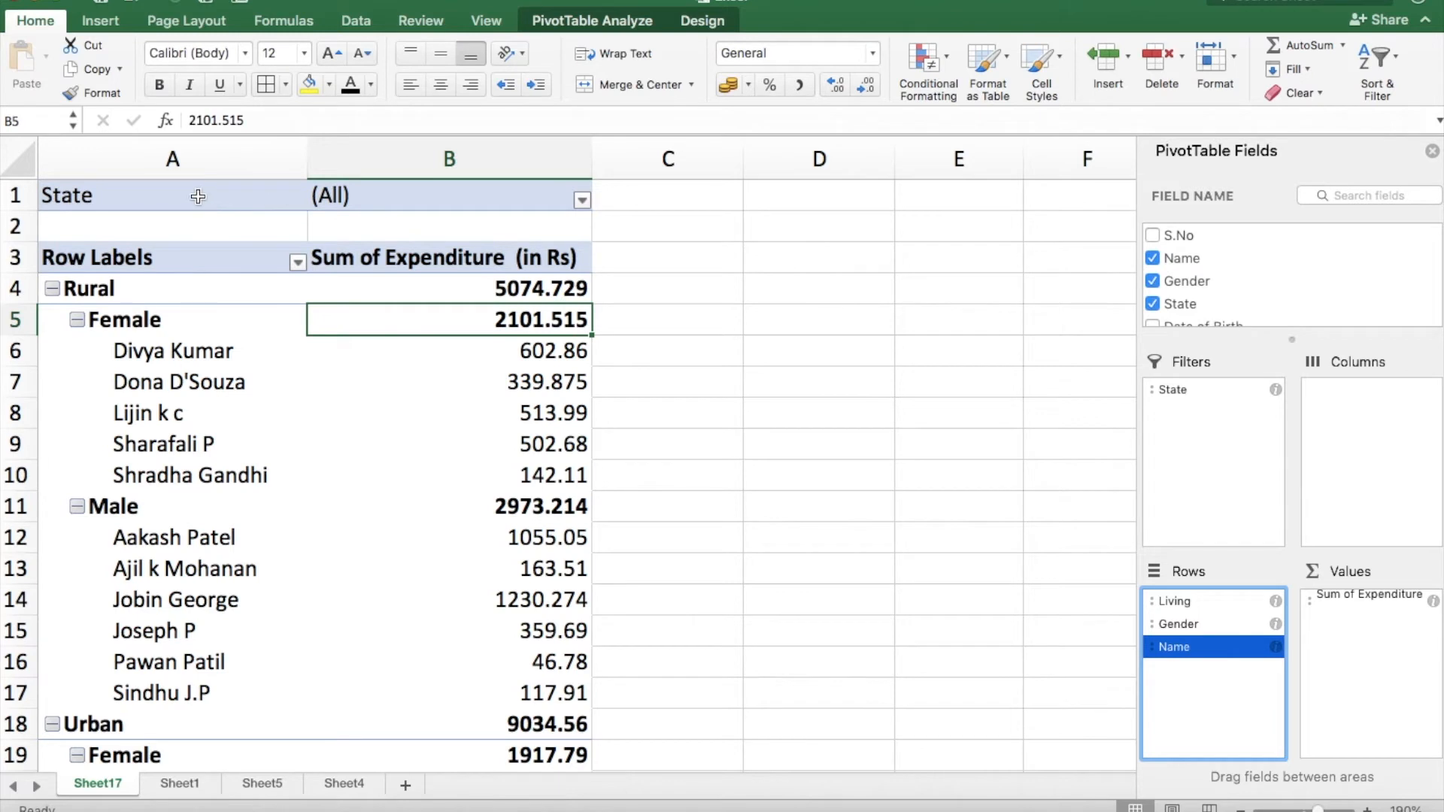
Filter the PivotTable by State to include only Bihar.
click(582, 200)
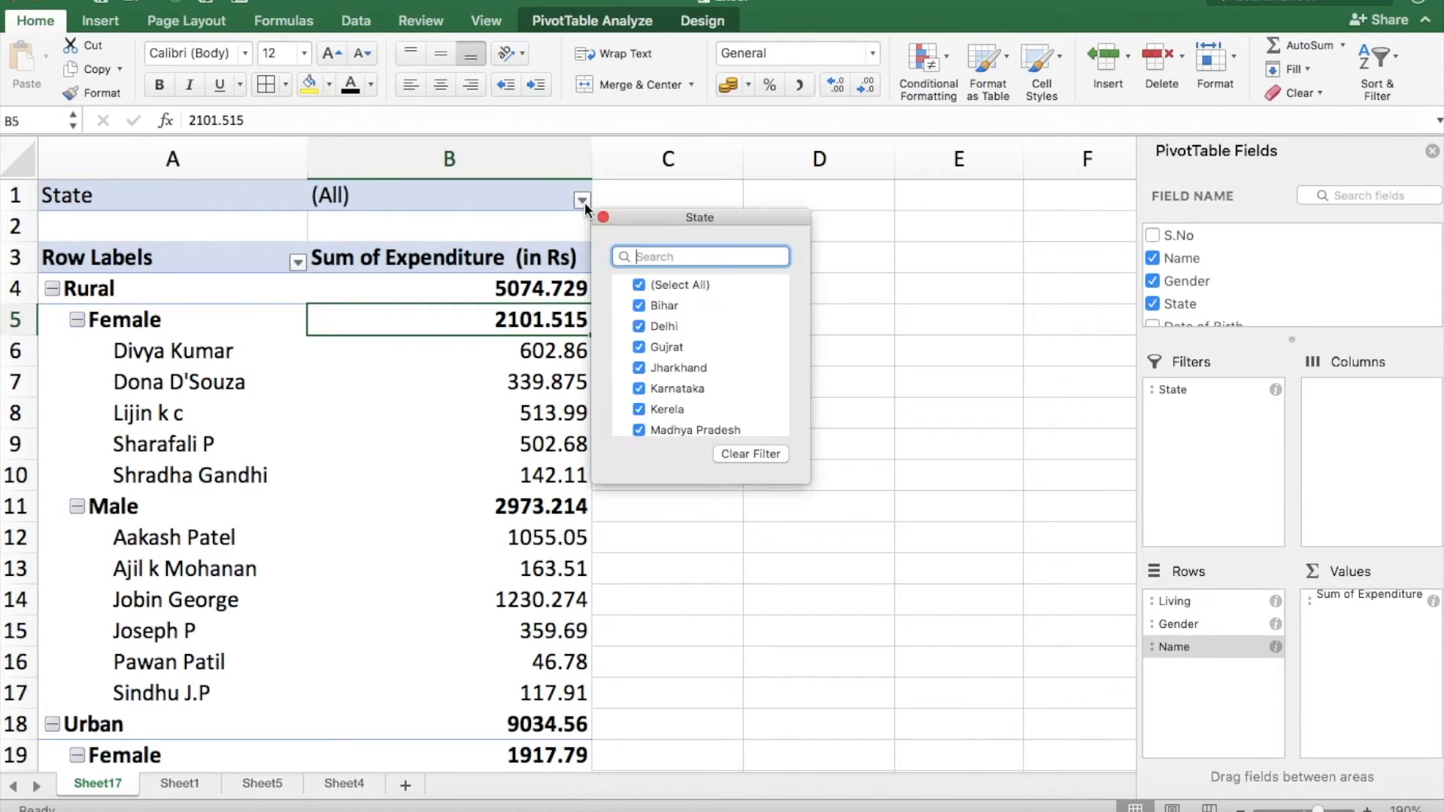
click(660, 285)
click(652, 308)
key(Escape)
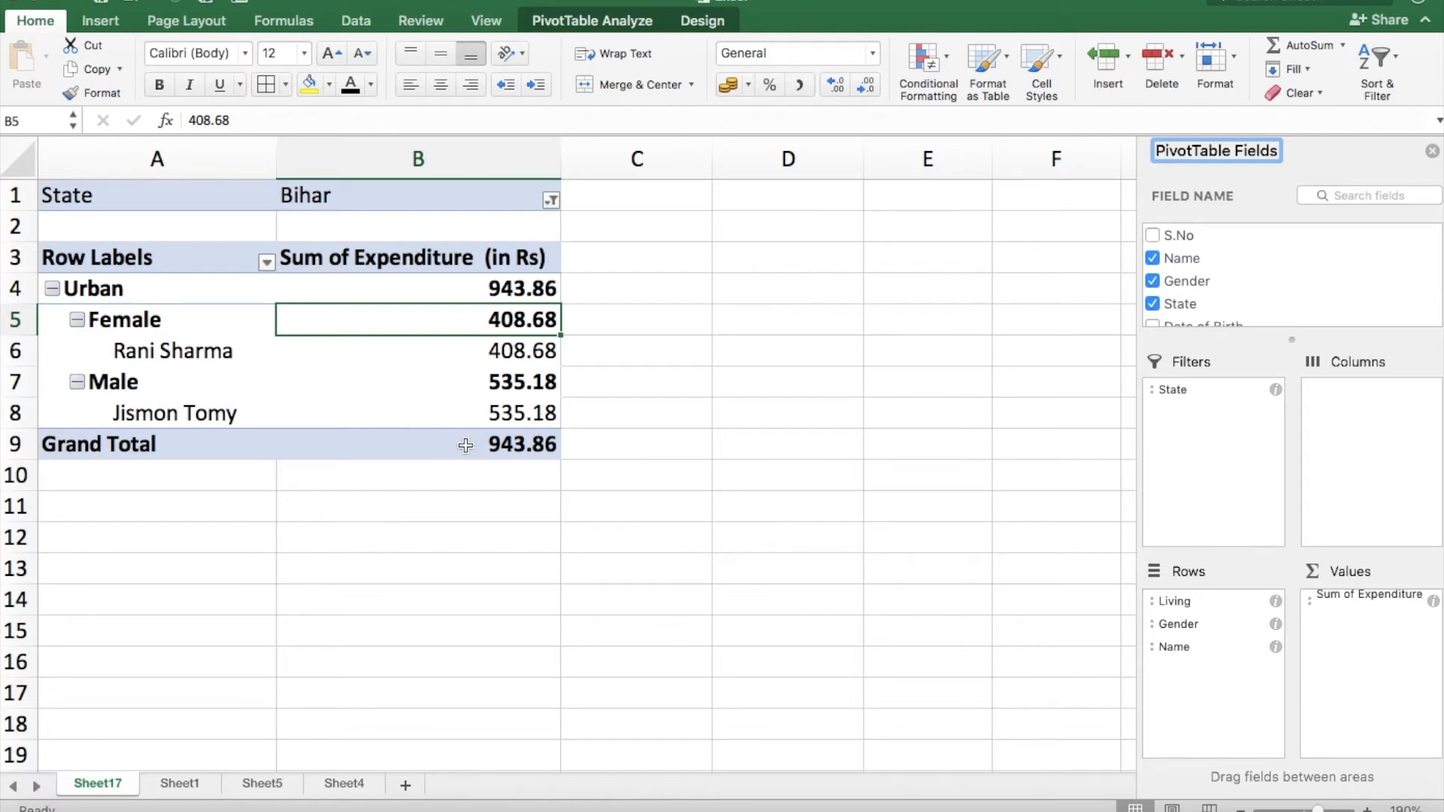
Restore all states in the PivotTable's State filter.
click(551, 200)
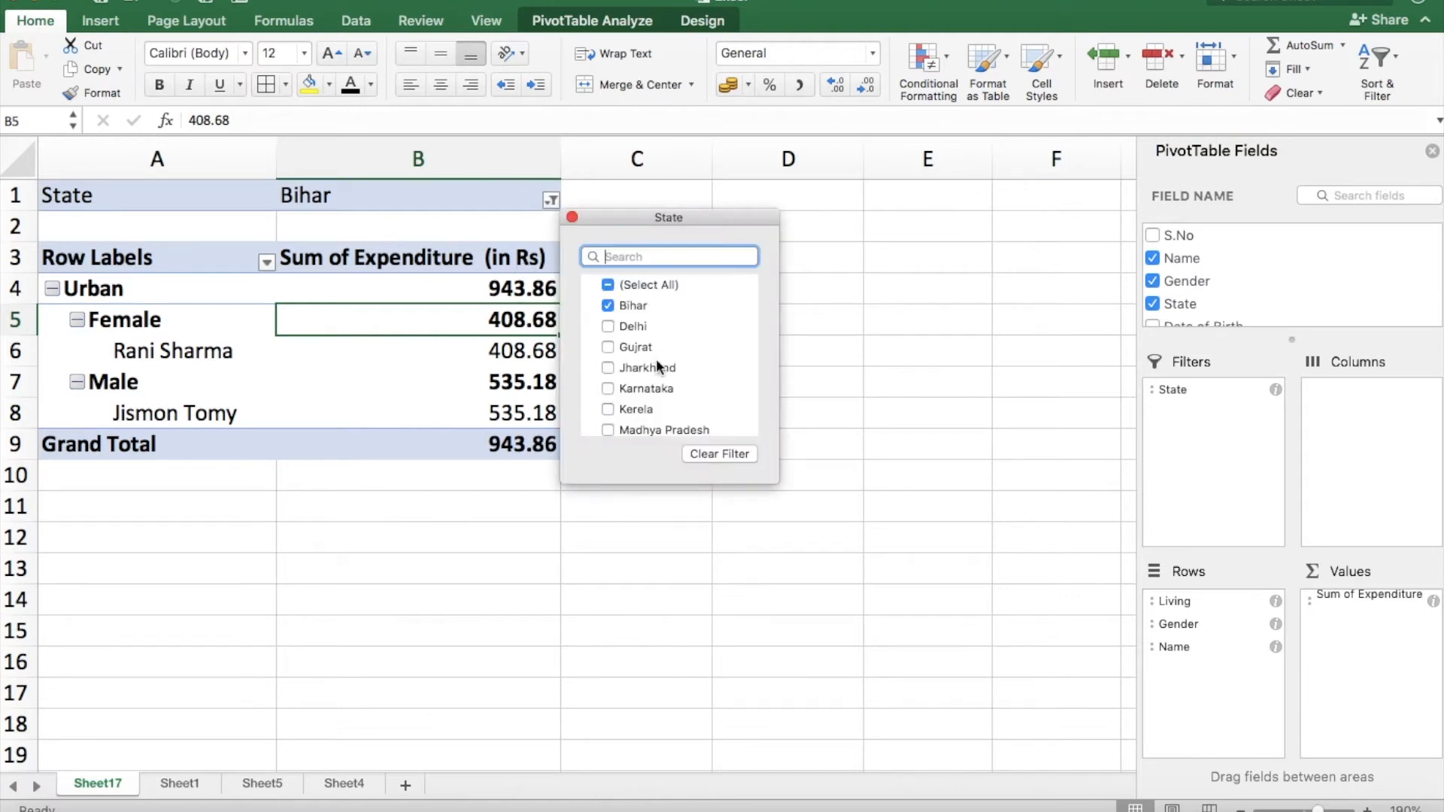
click(607, 305)
click(608, 285)
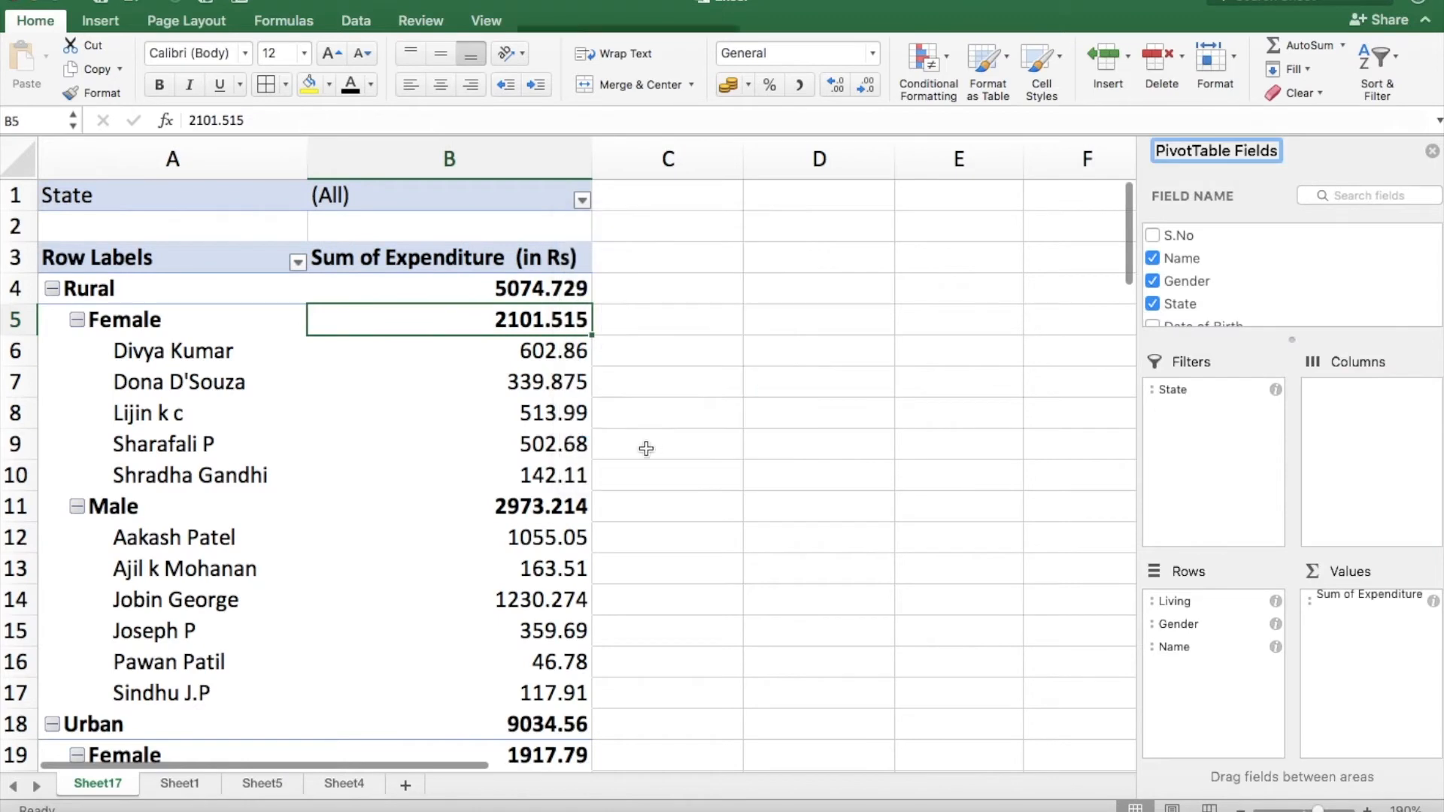
Return State to Rows, make Gender the report filter instead, and filter the PivotTable to Female.
drag(1172, 383, 1205, 468)
click(581, 200)
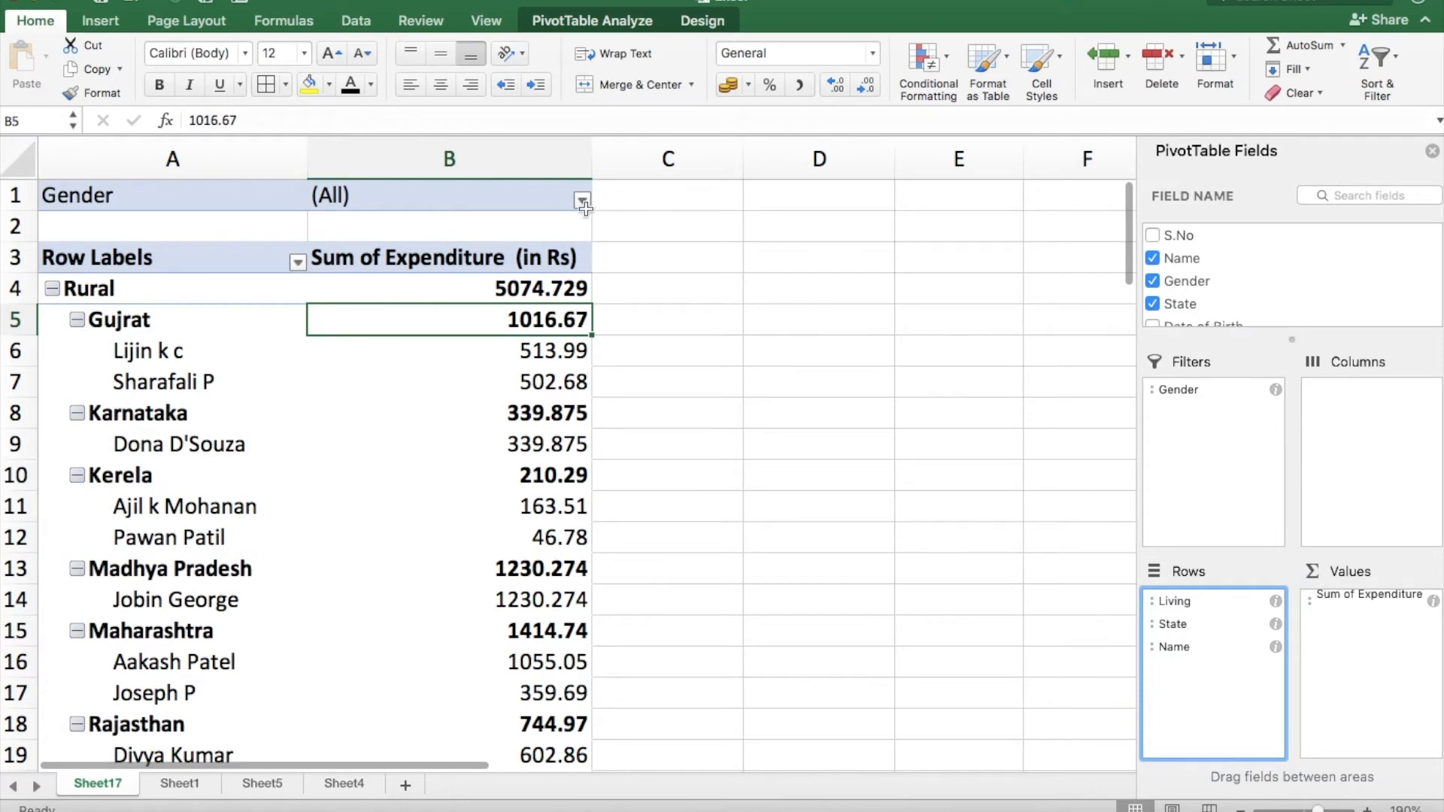
click(639, 284)
click(638, 305)
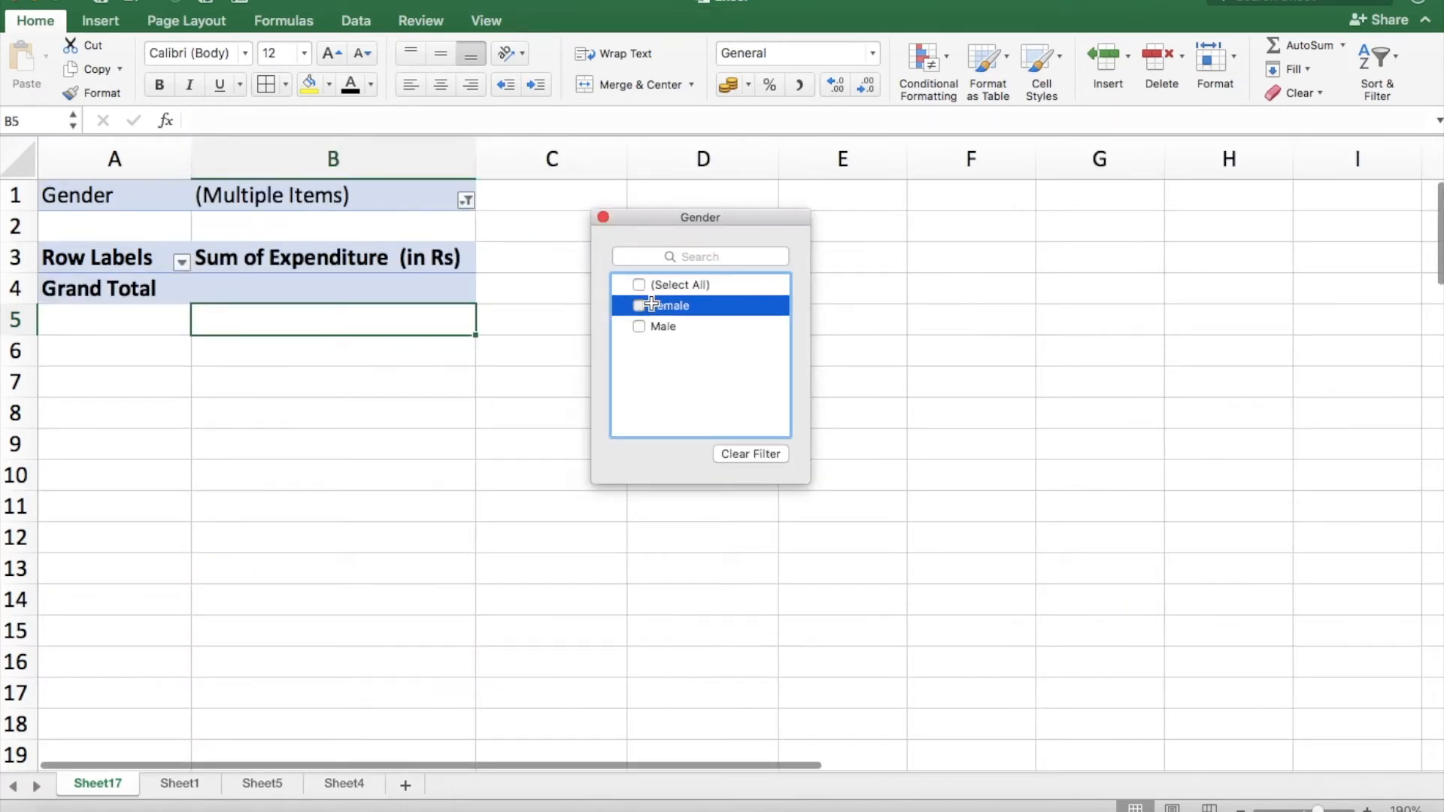
click(367, 315)
scroll(363, 613, down, 5)
scroll(363, 614, up, 5)
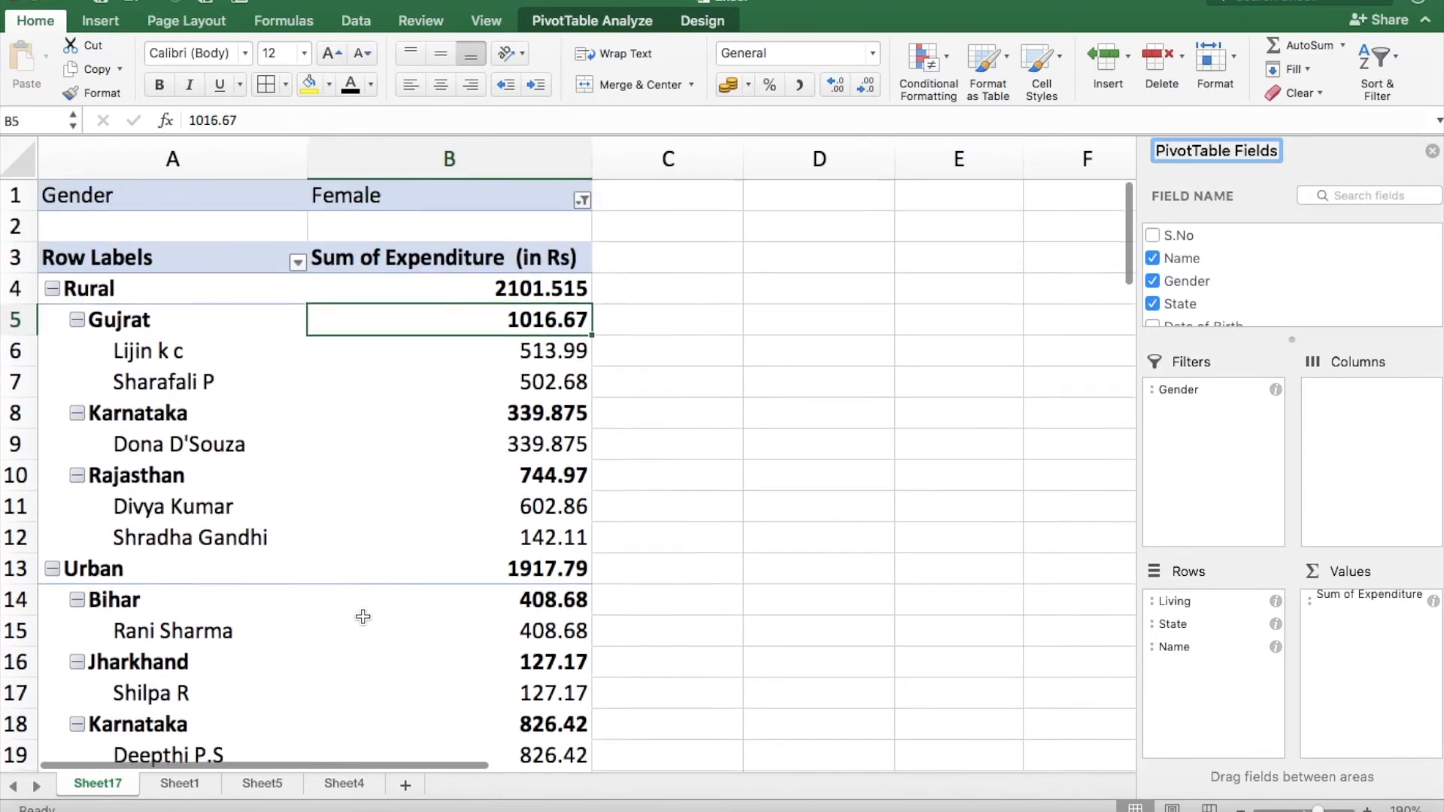
Move the Gender field from Filters back to Rows, between State and Name.
drag(1167, 390, 1203, 636)
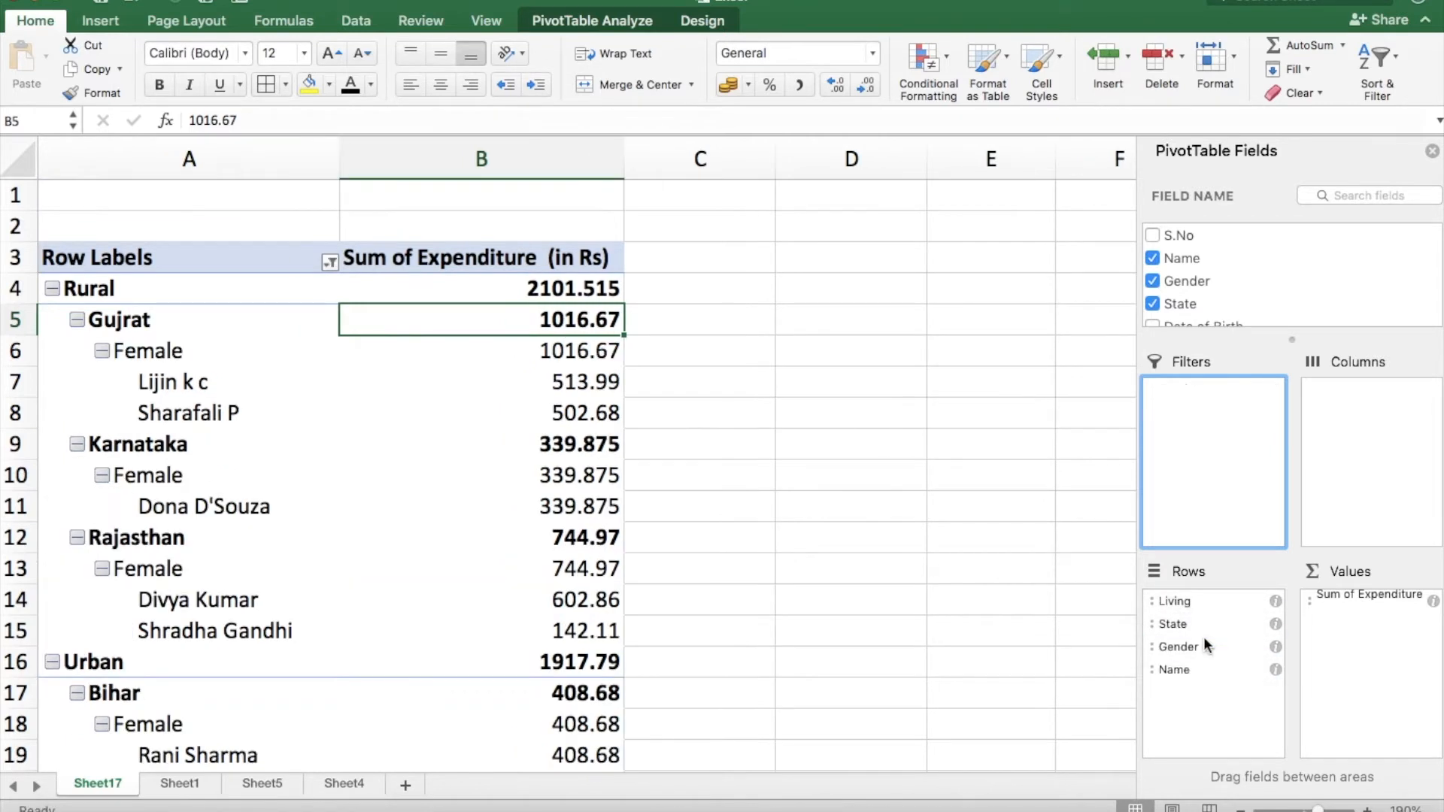
click(341, 449)
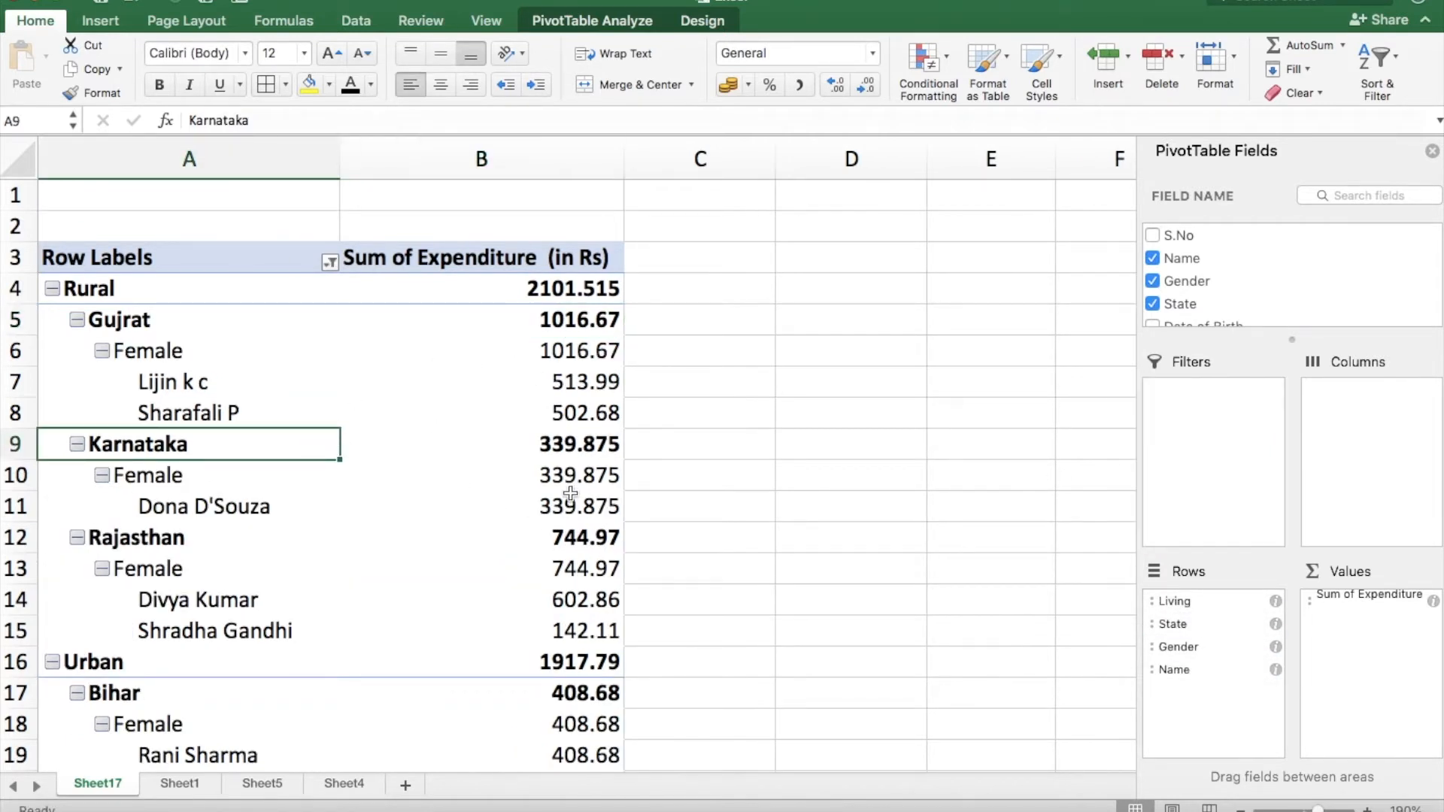
click(1247, 519)
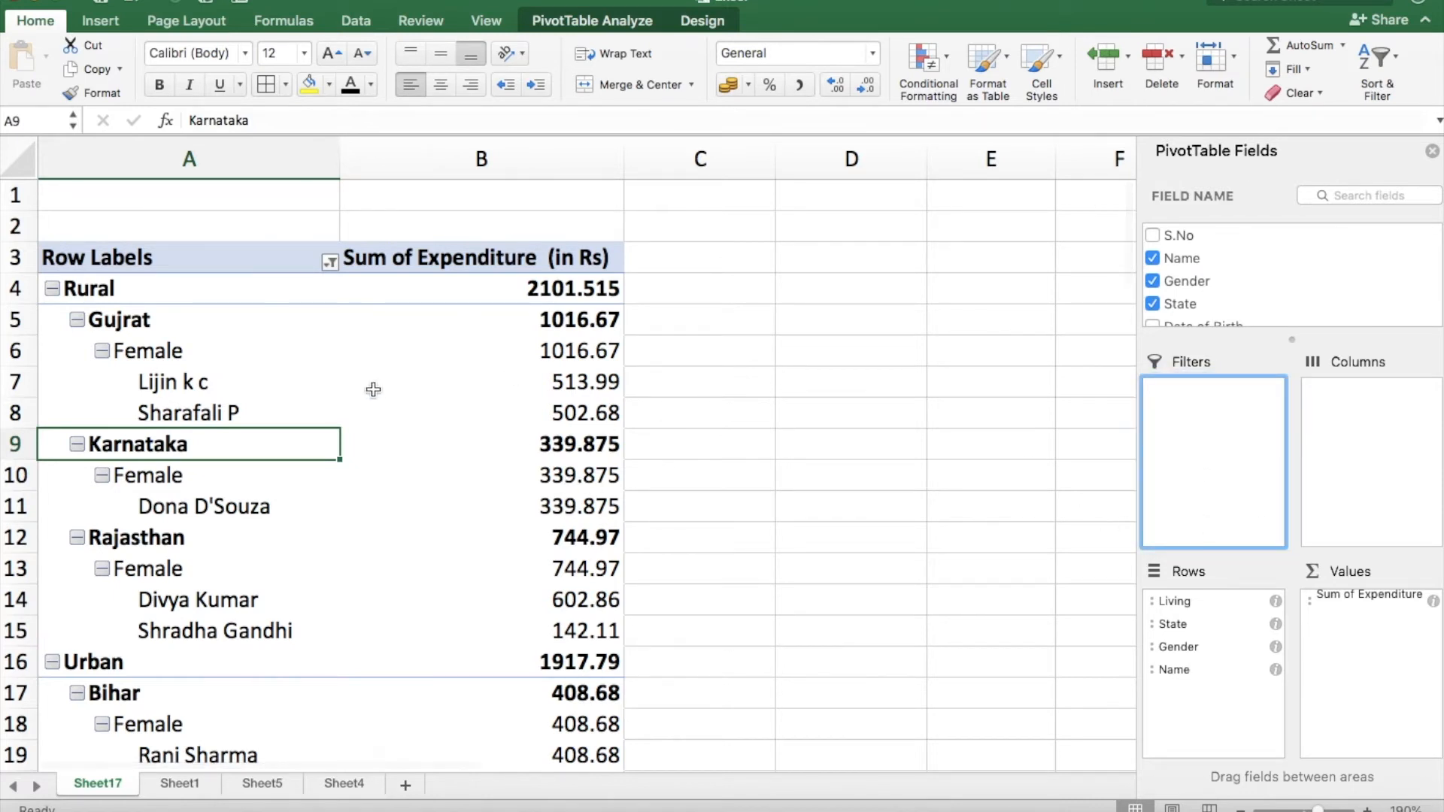
click(399, 355)
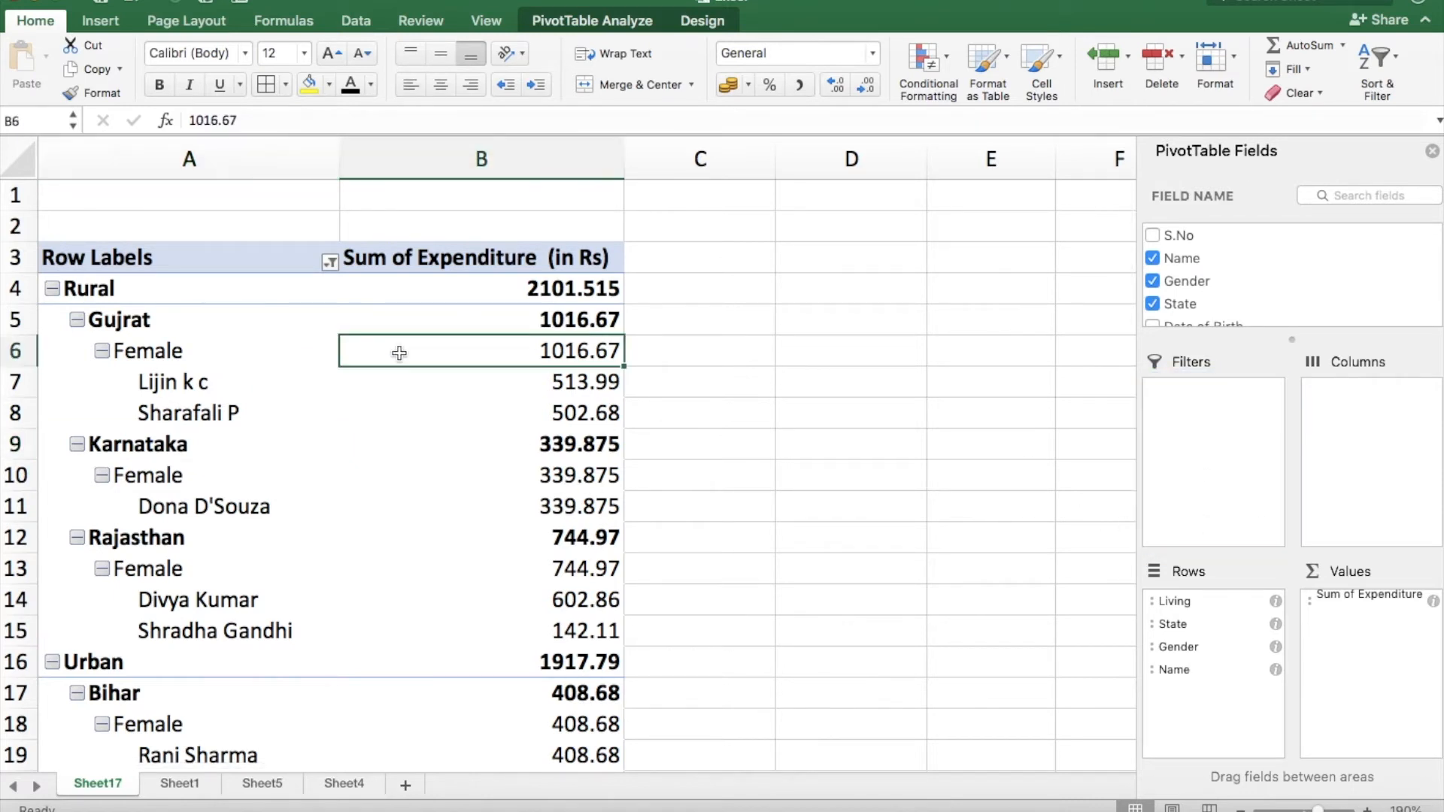
Hide and redisplay the PivotTable field list twice.
click(559, 24)
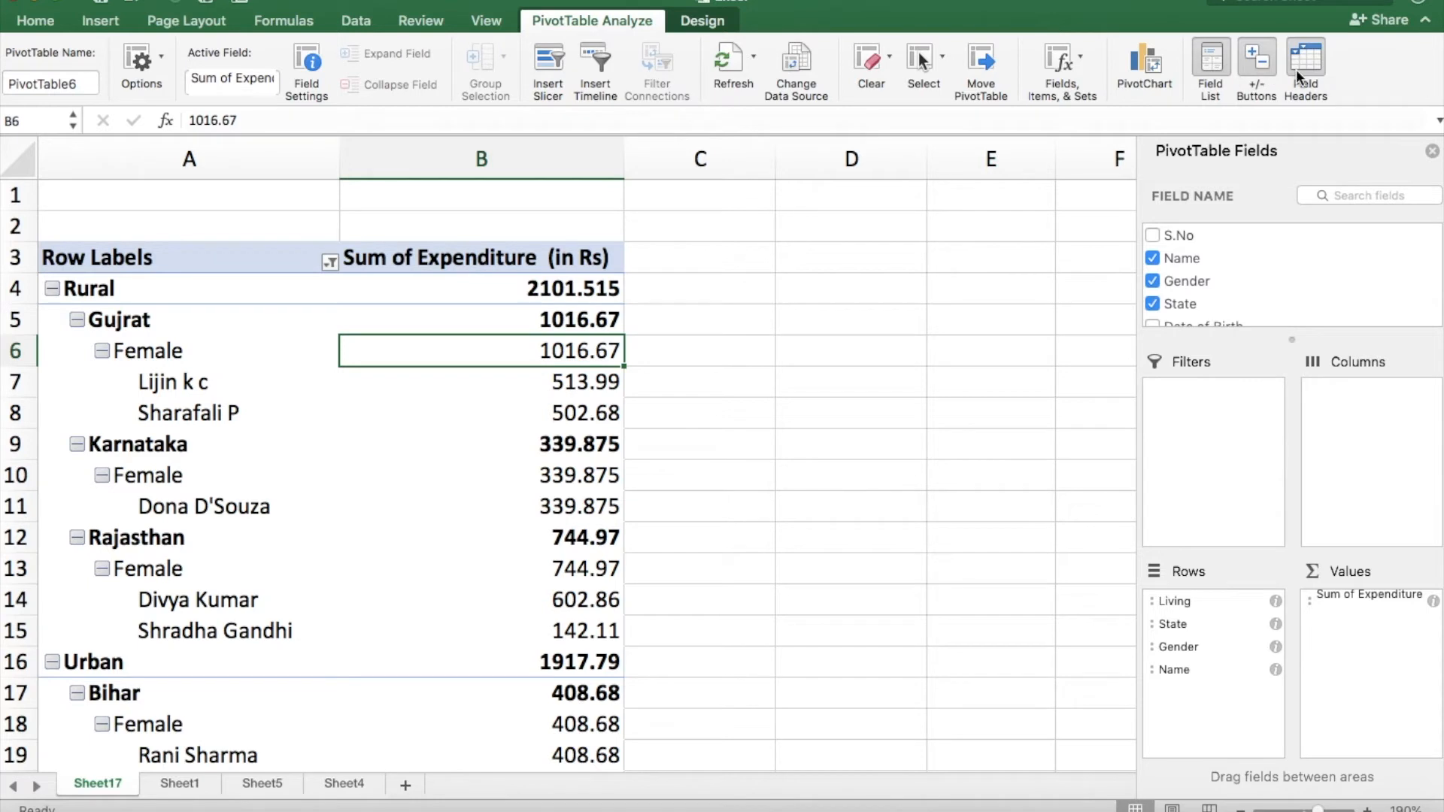
click(1217, 58)
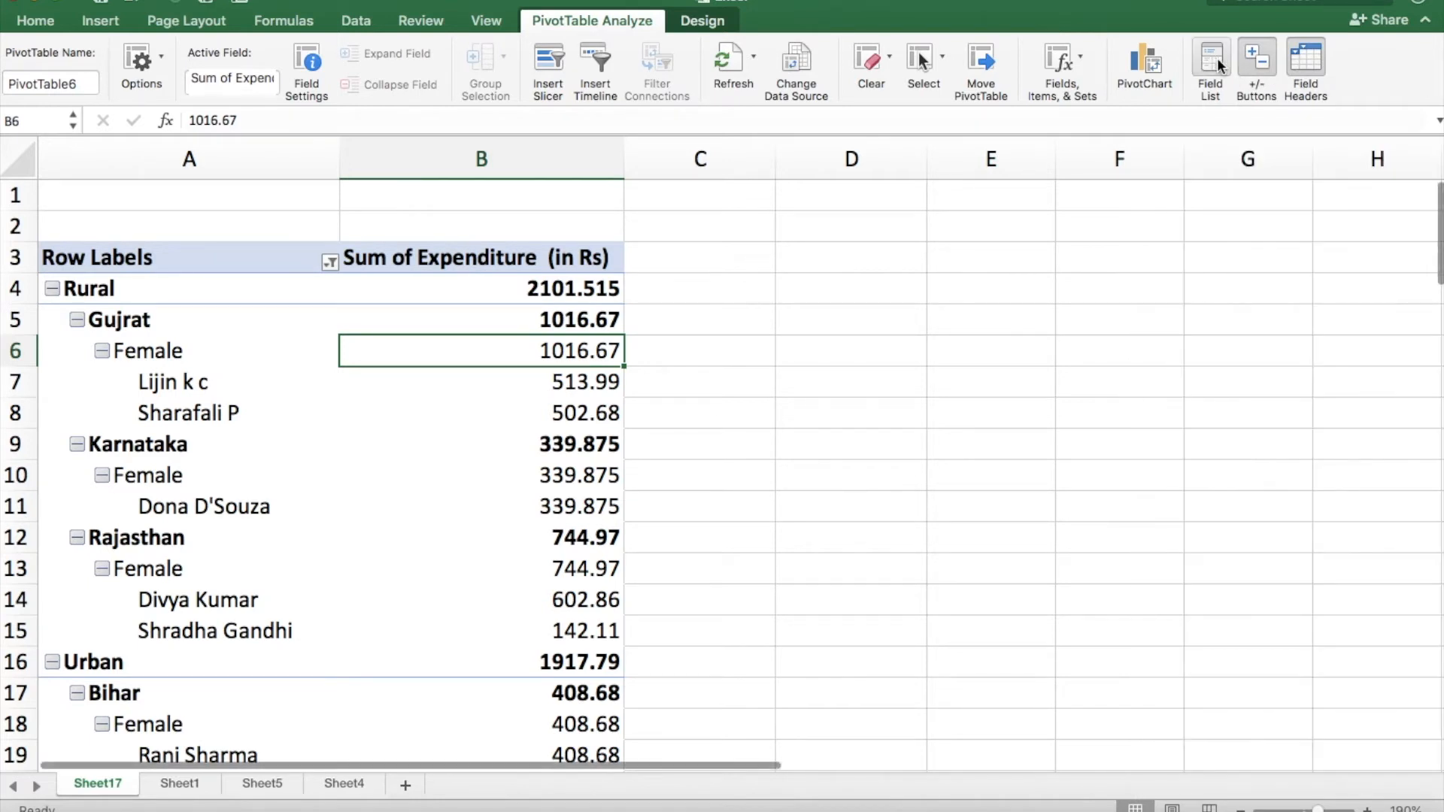
click(1216, 57)
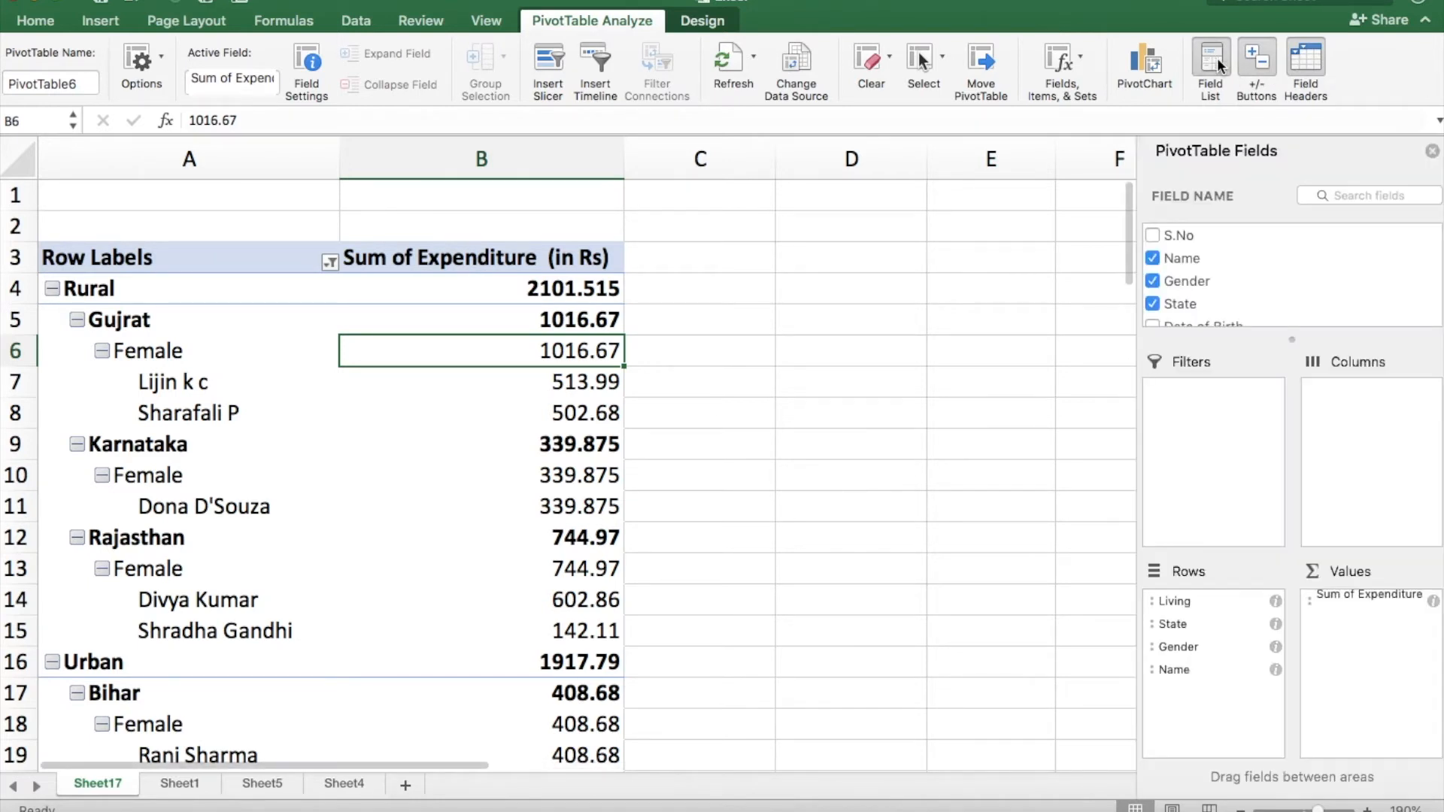
click(1217, 58)
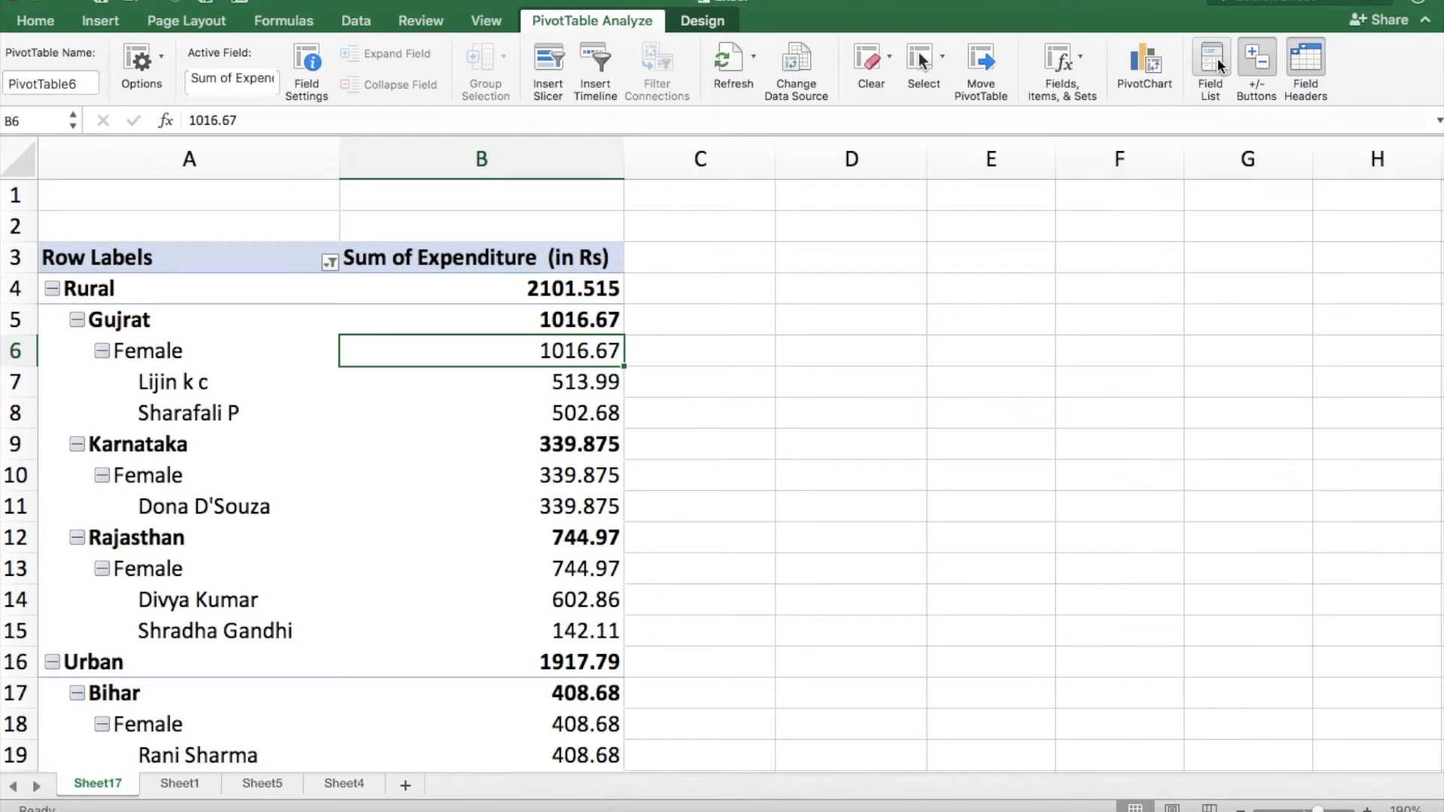
click(1216, 58)
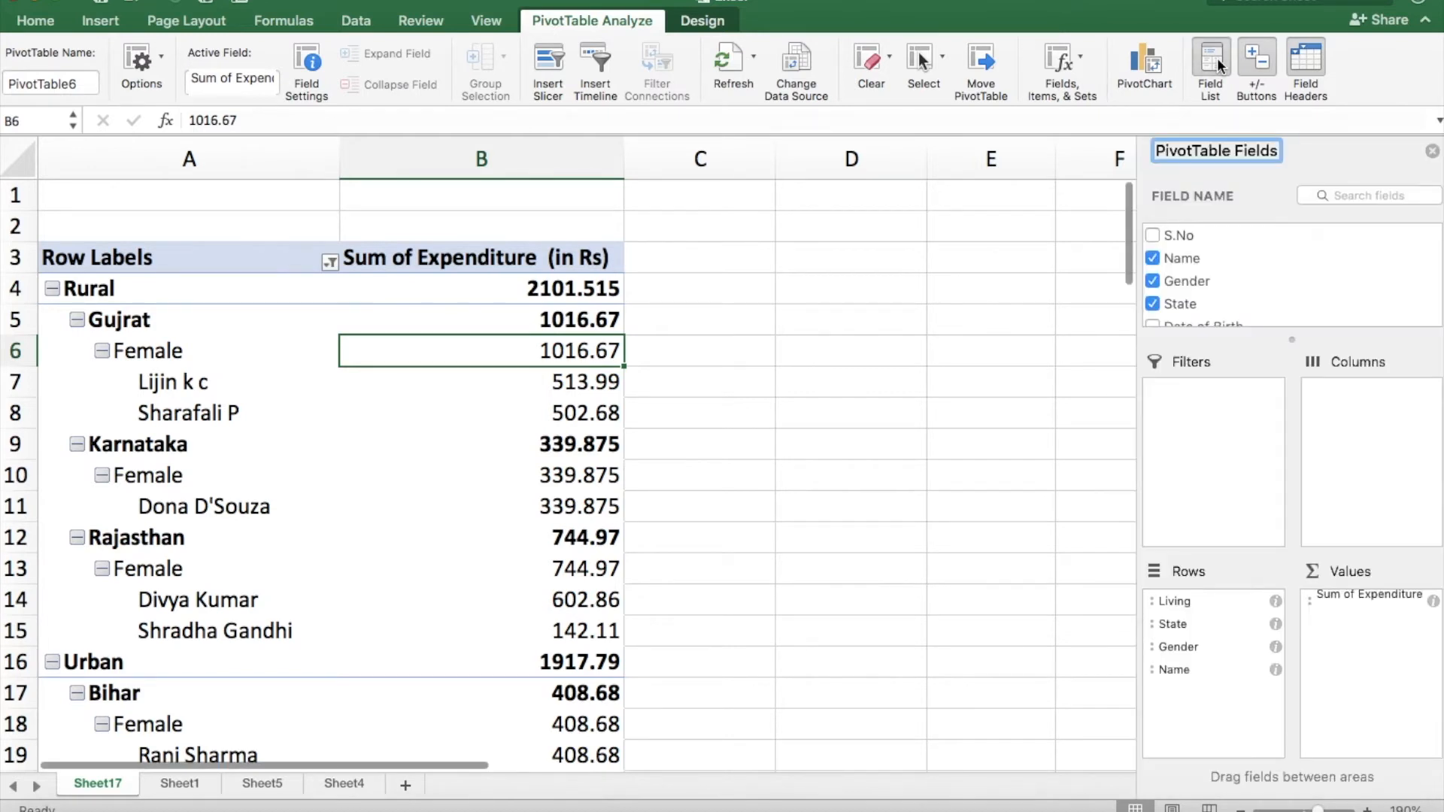
Turn the PivotTable's expand/collapse buttons off and on twice, and its field headers off and on once.
click(1260, 61)
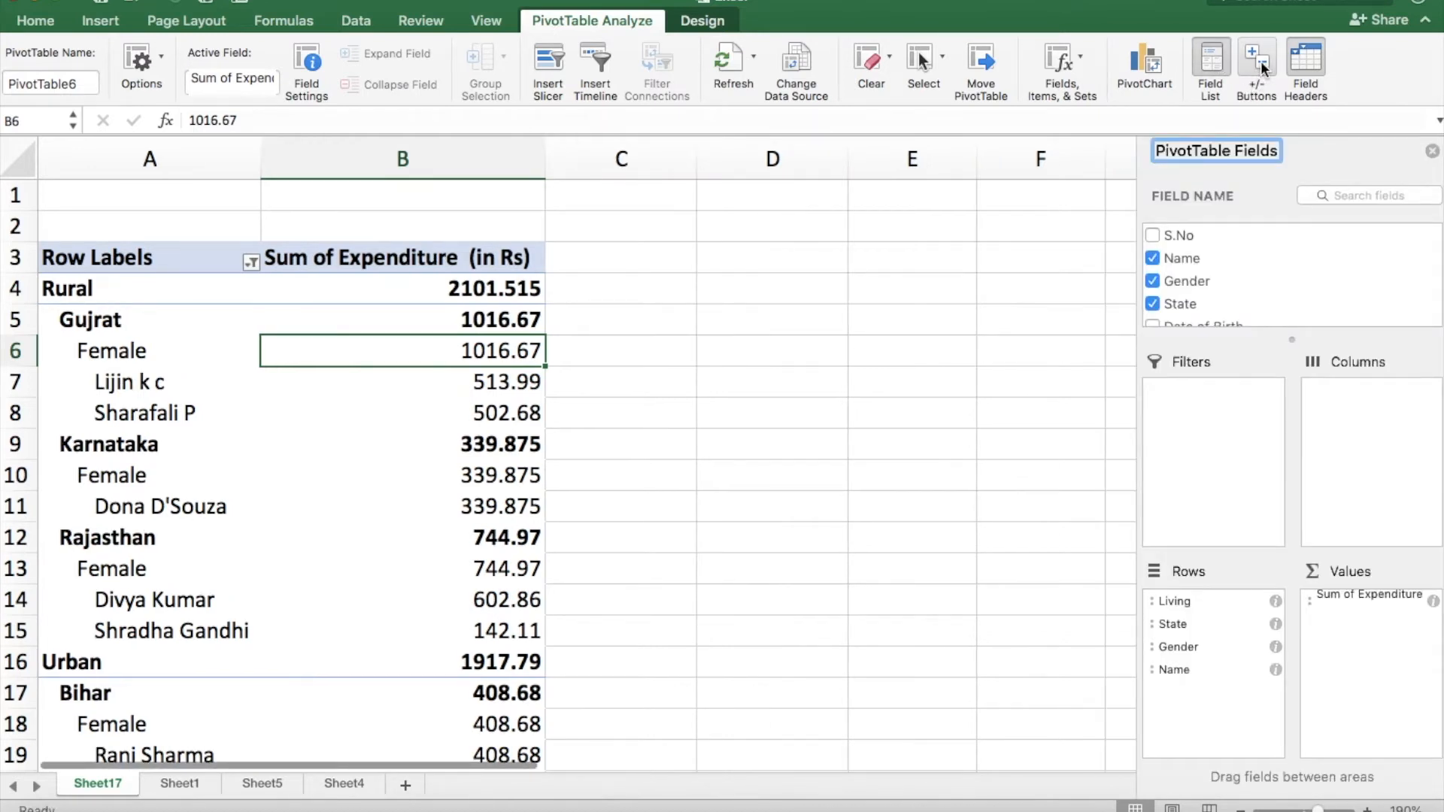
click(1260, 61)
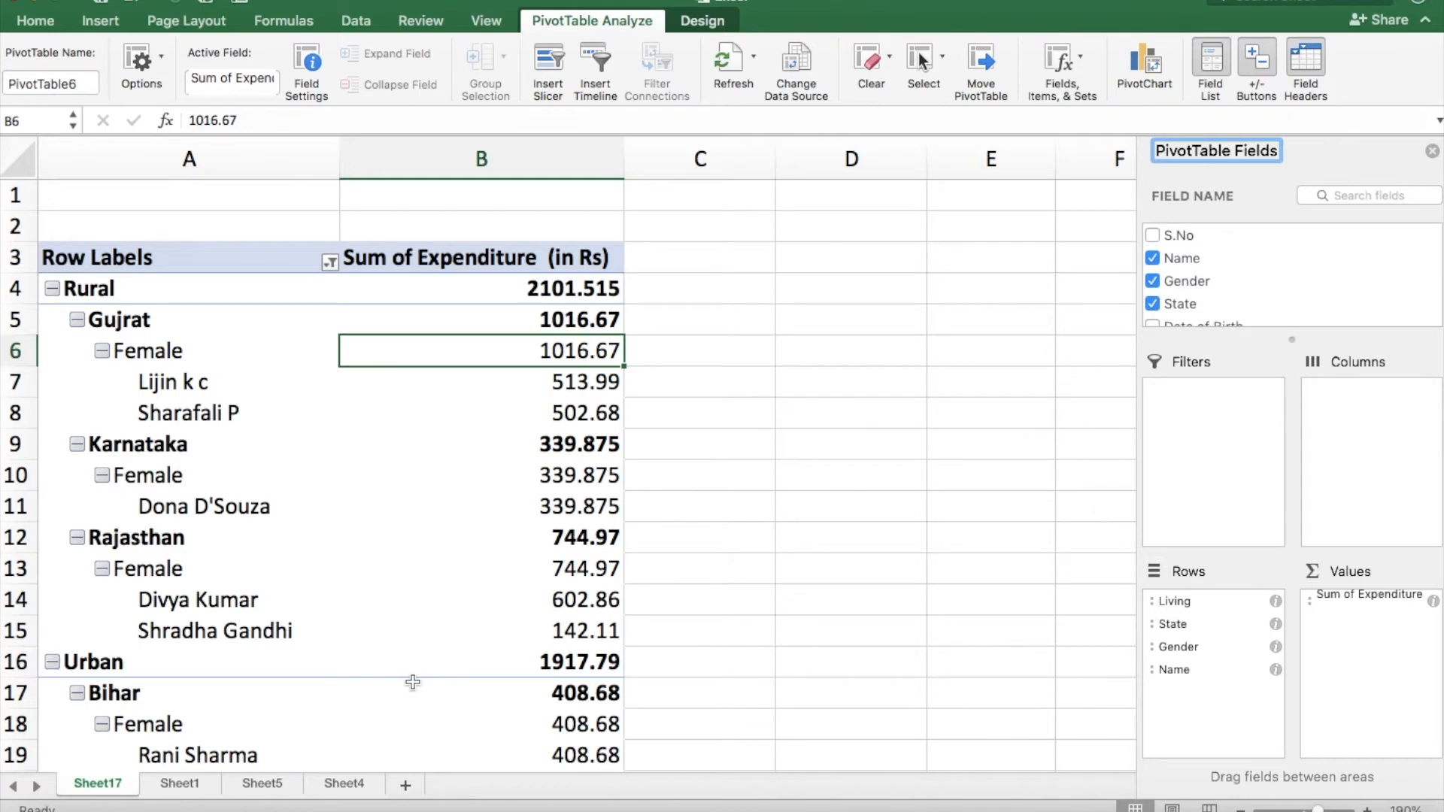
scroll(413, 680, down, 3)
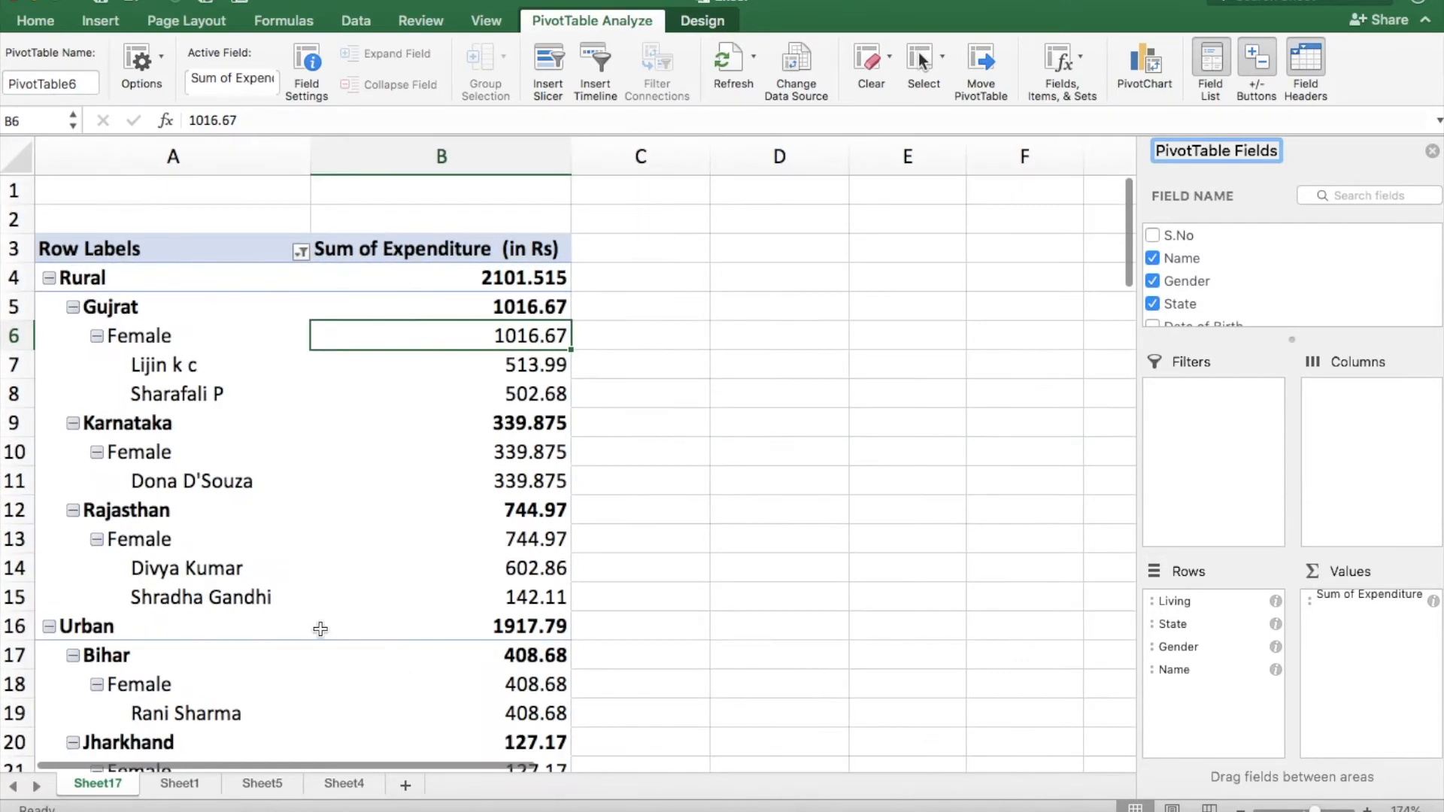
click(1256, 56)
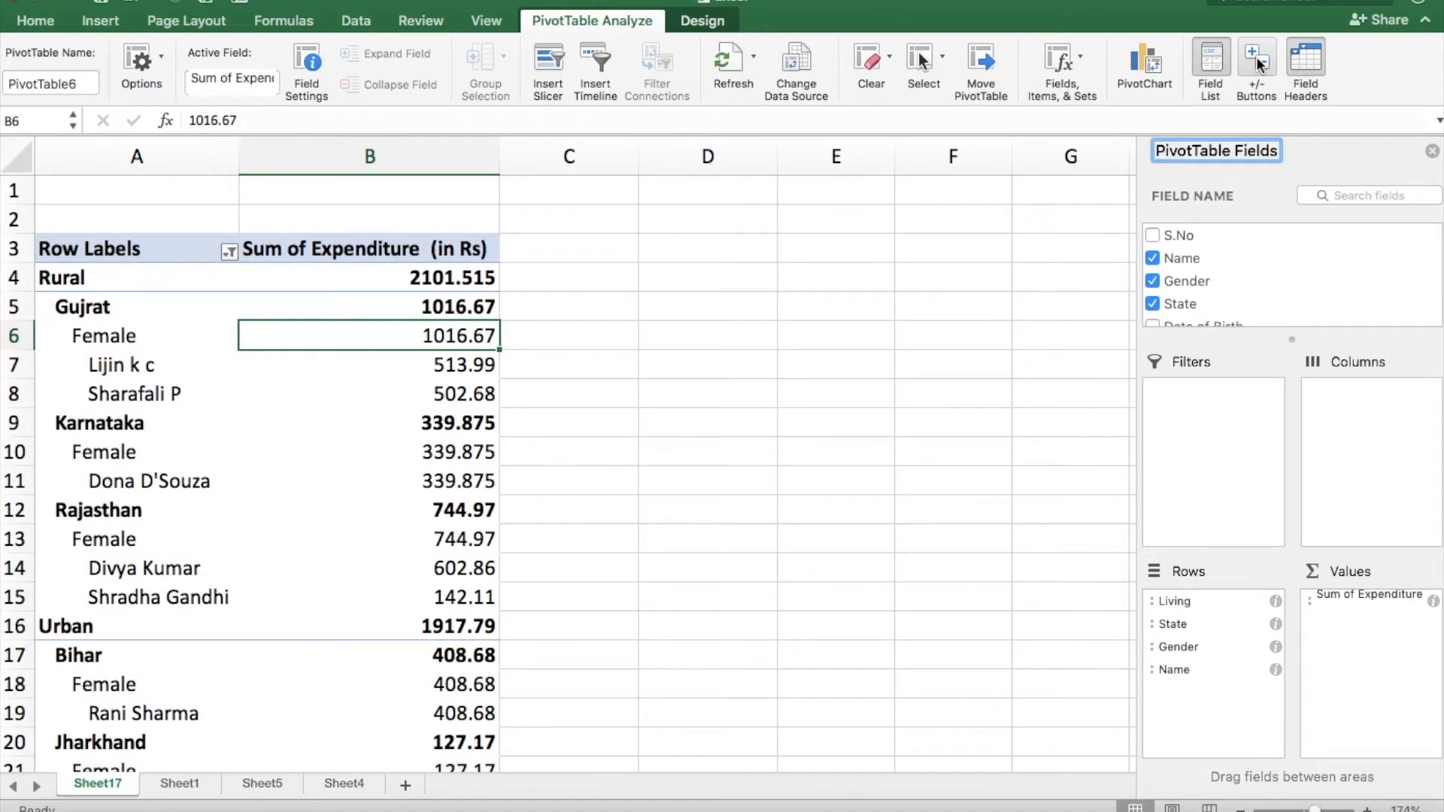
click(1257, 57)
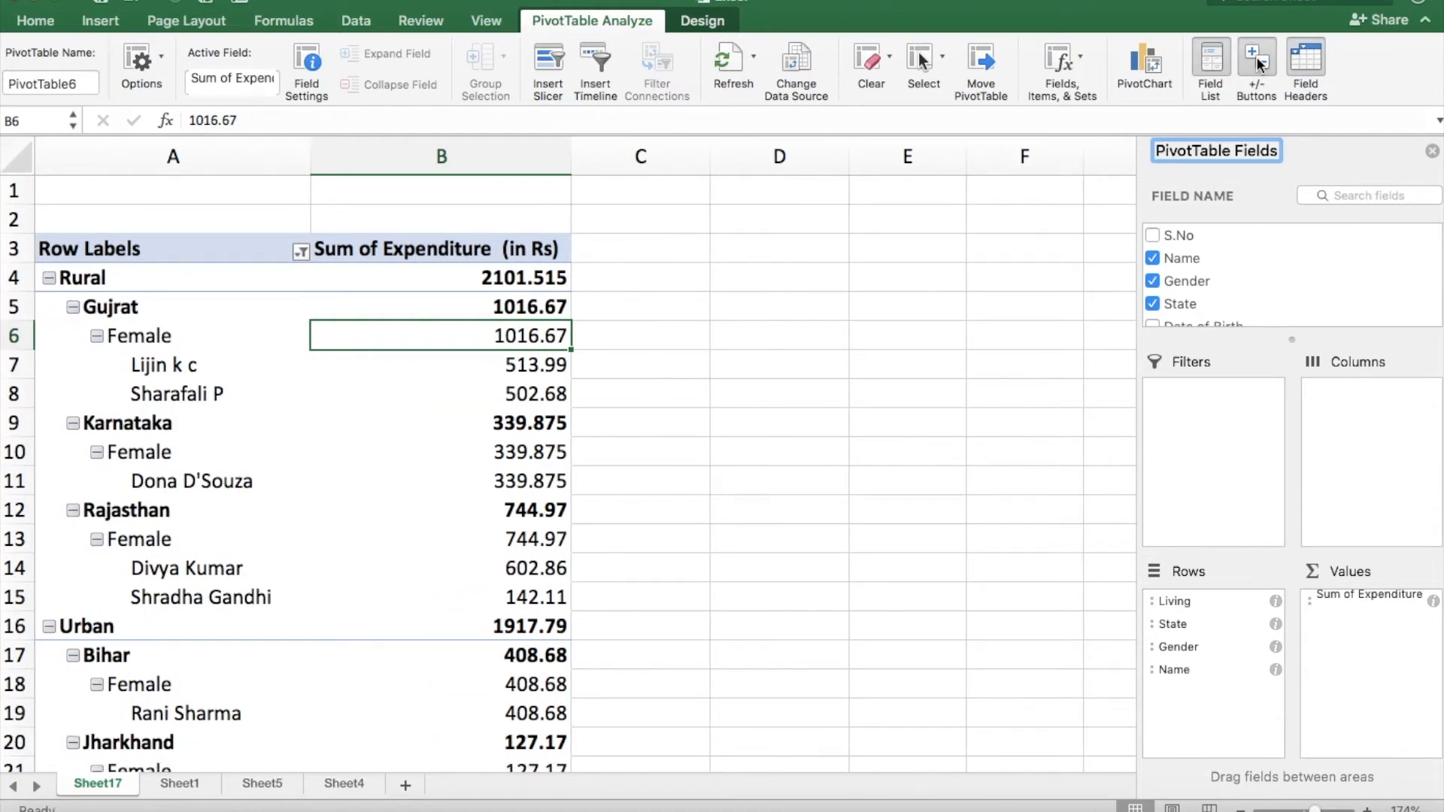
click(1306, 56)
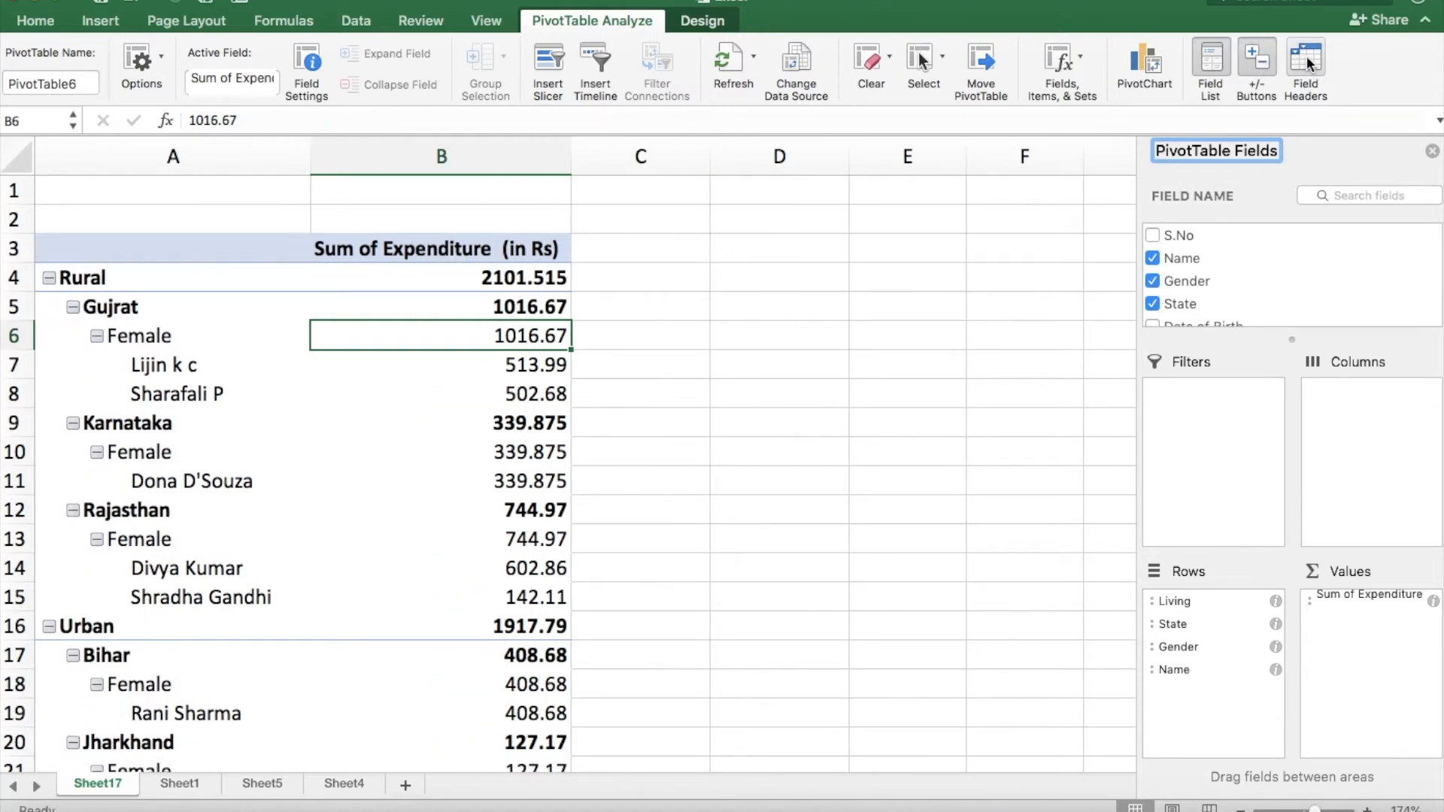
click(1306, 55)
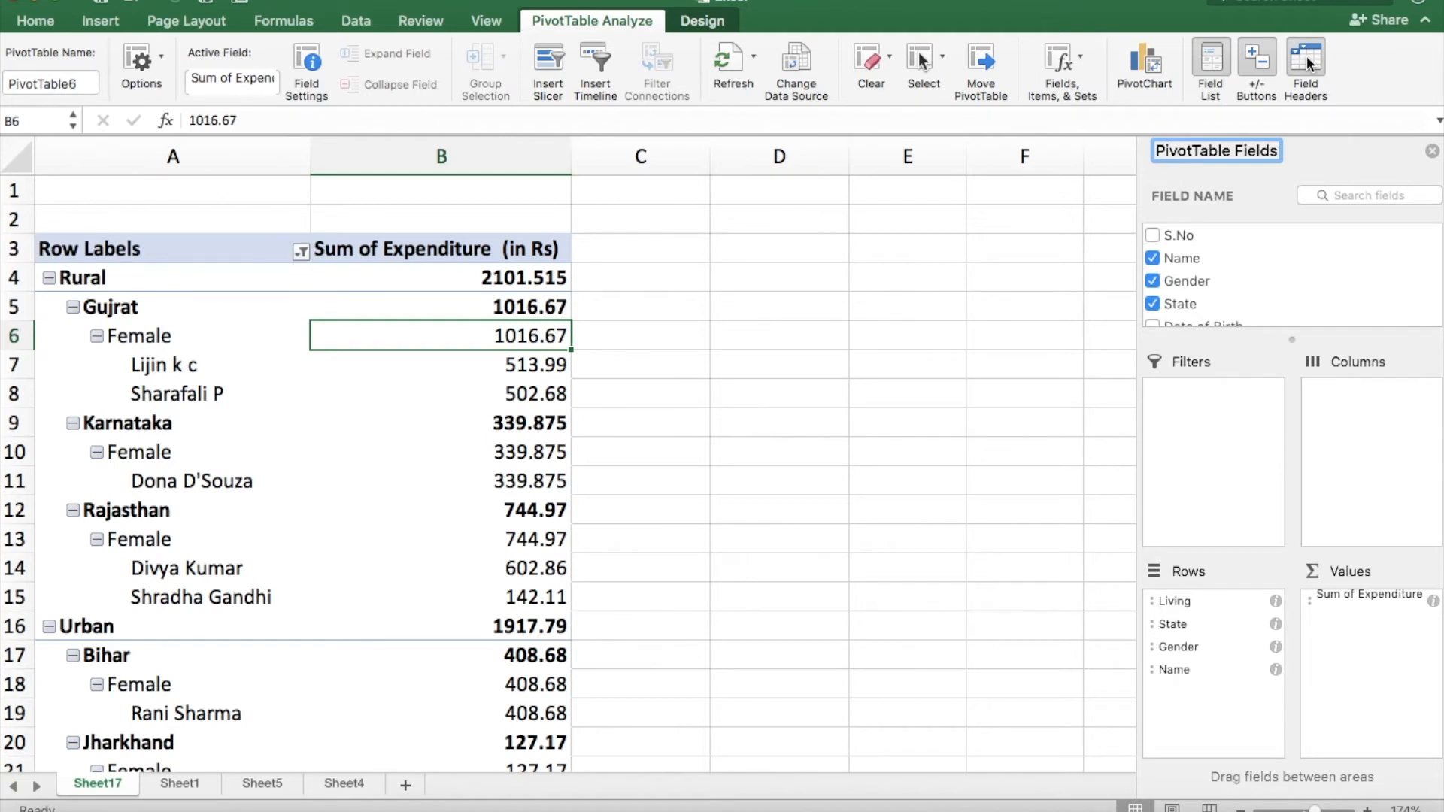
Hide the PivotTable's field headers and show them again.
click(1306, 56)
click(1307, 59)
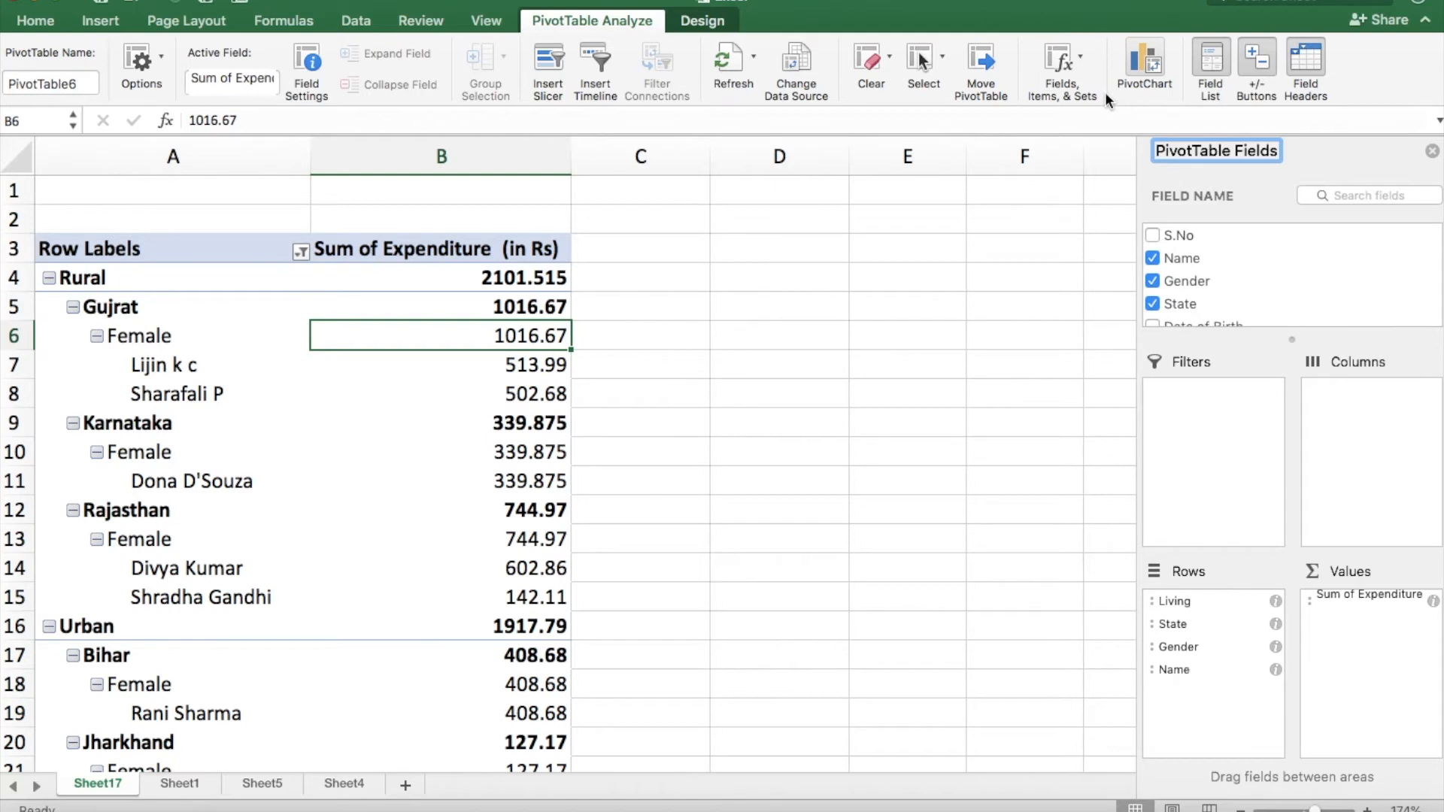
Insert slicers for the Gender, State and Living fields of the PivotTable.
click(549, 62)
scroll(715, 245, down, 3)
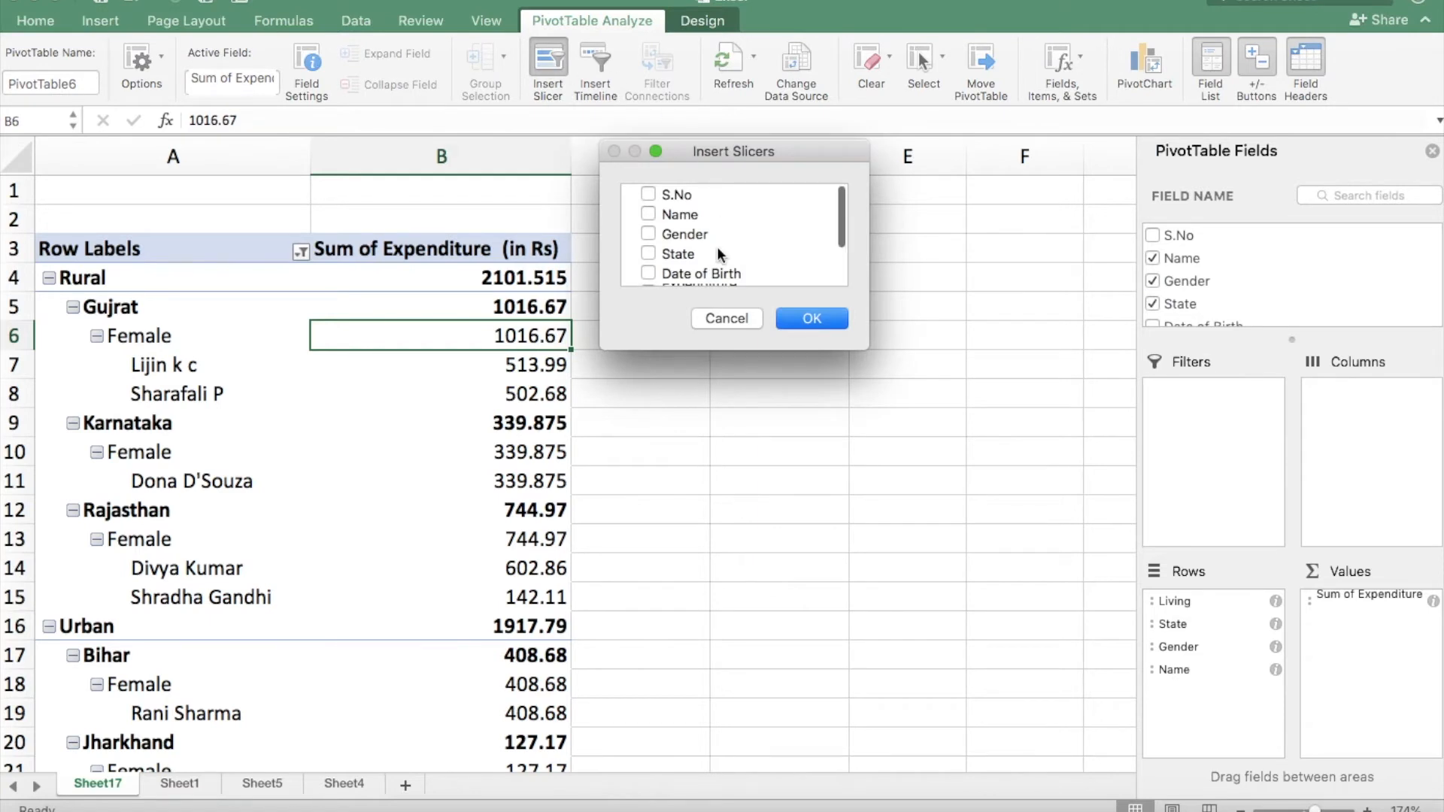
scroll(718, 254, up, 3)
click(689, 236)
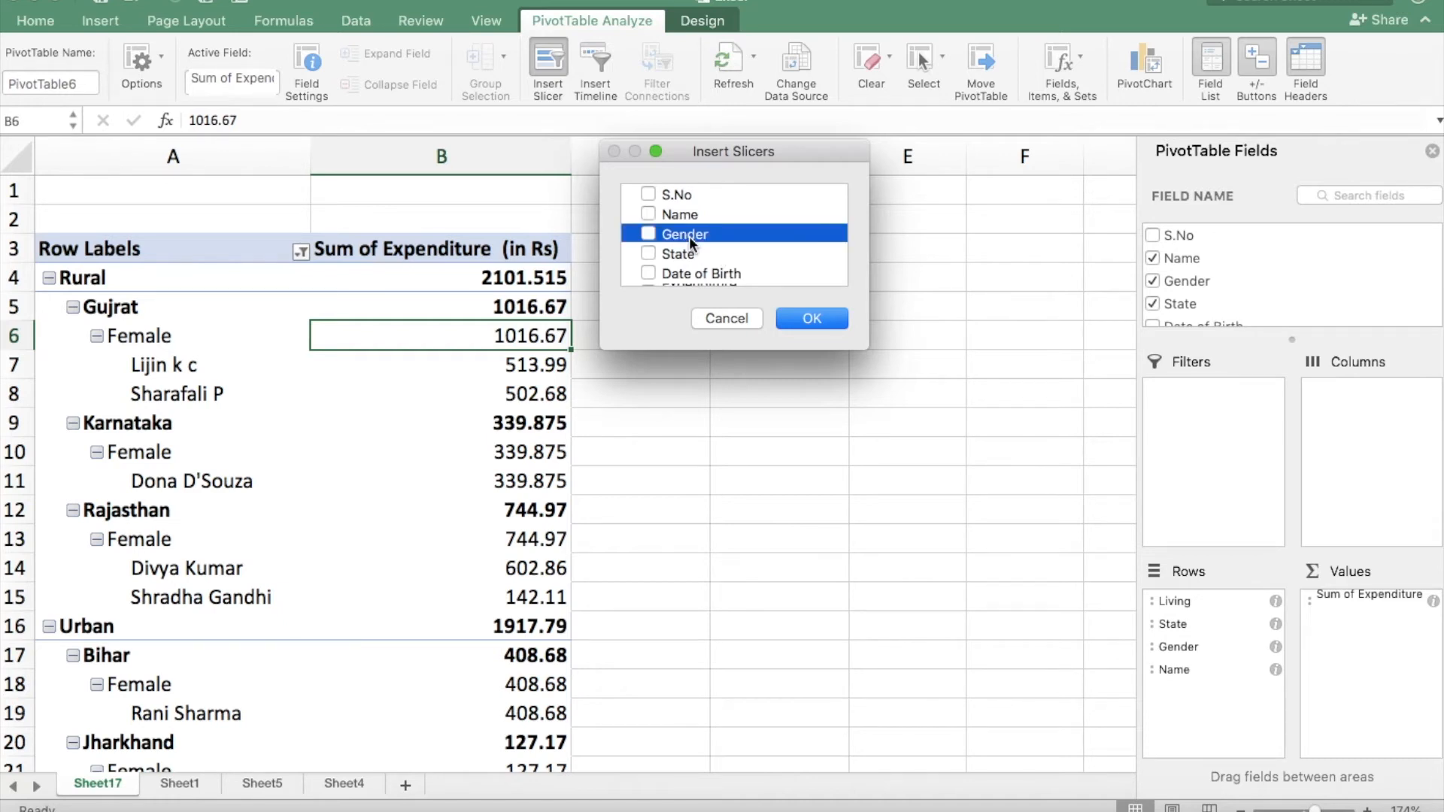
click(646, 234)
scroll(669, 255, down, 3)
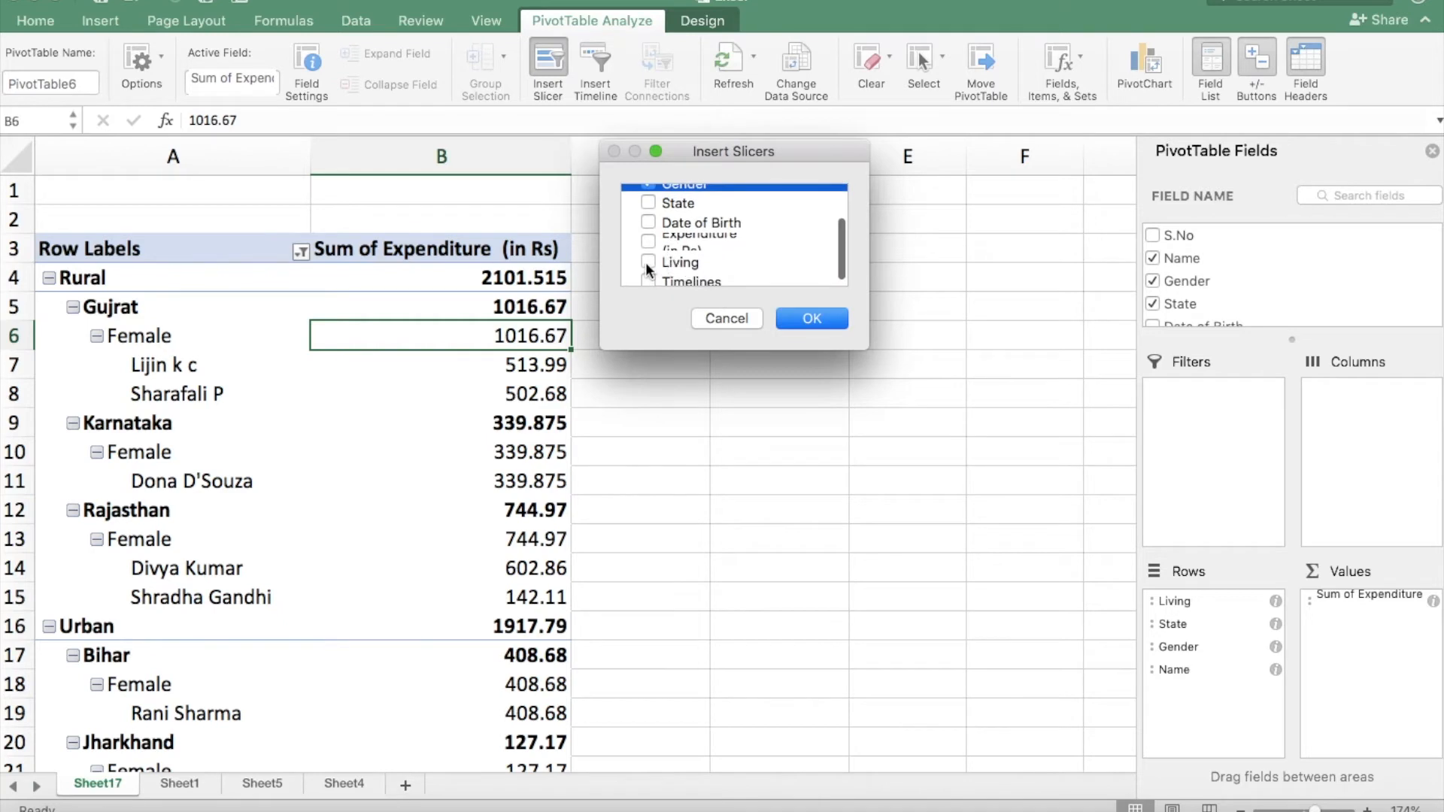
scroll(679, 241, up, 2)
scroll(679, 241, down, 2)
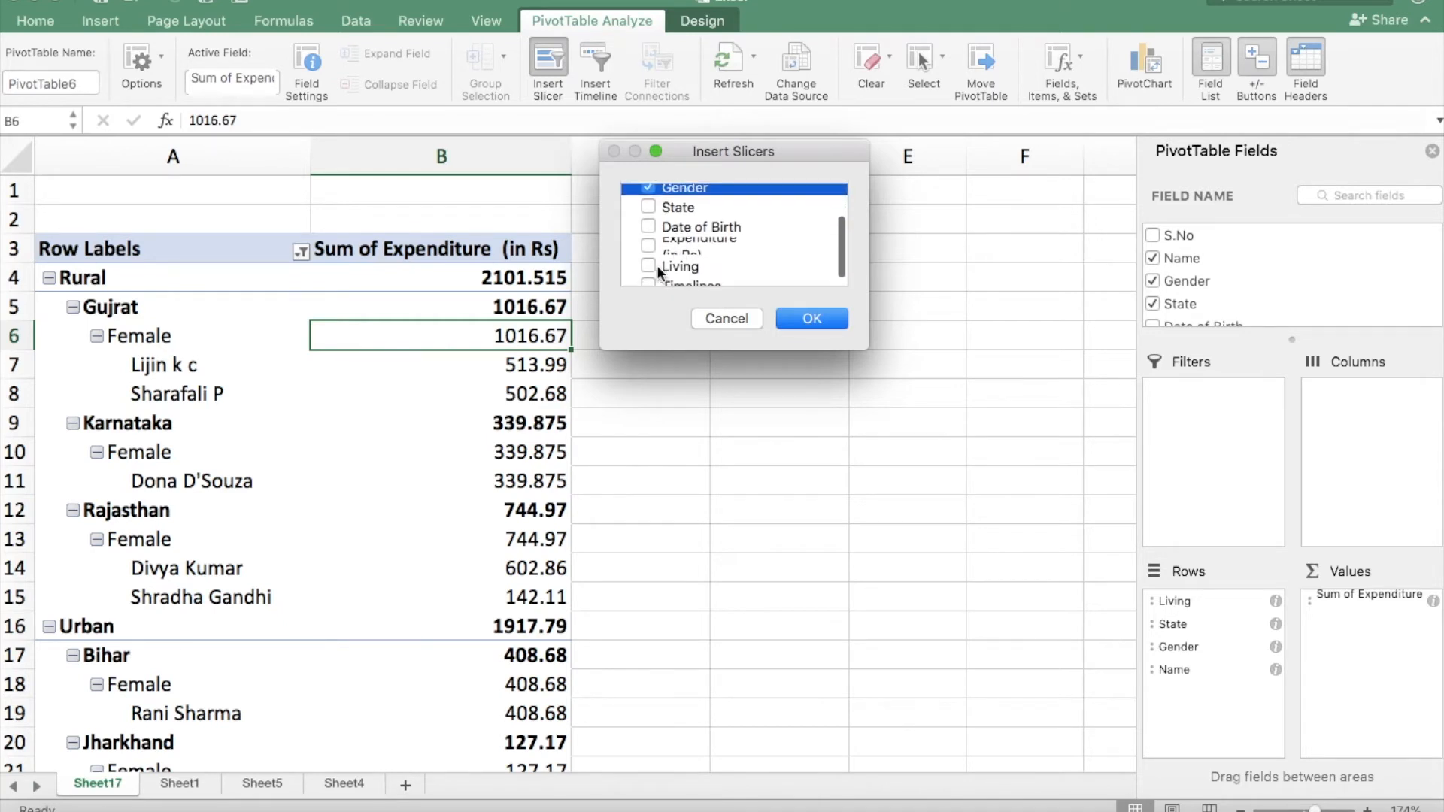
click(647, 264)
click(812, 319)
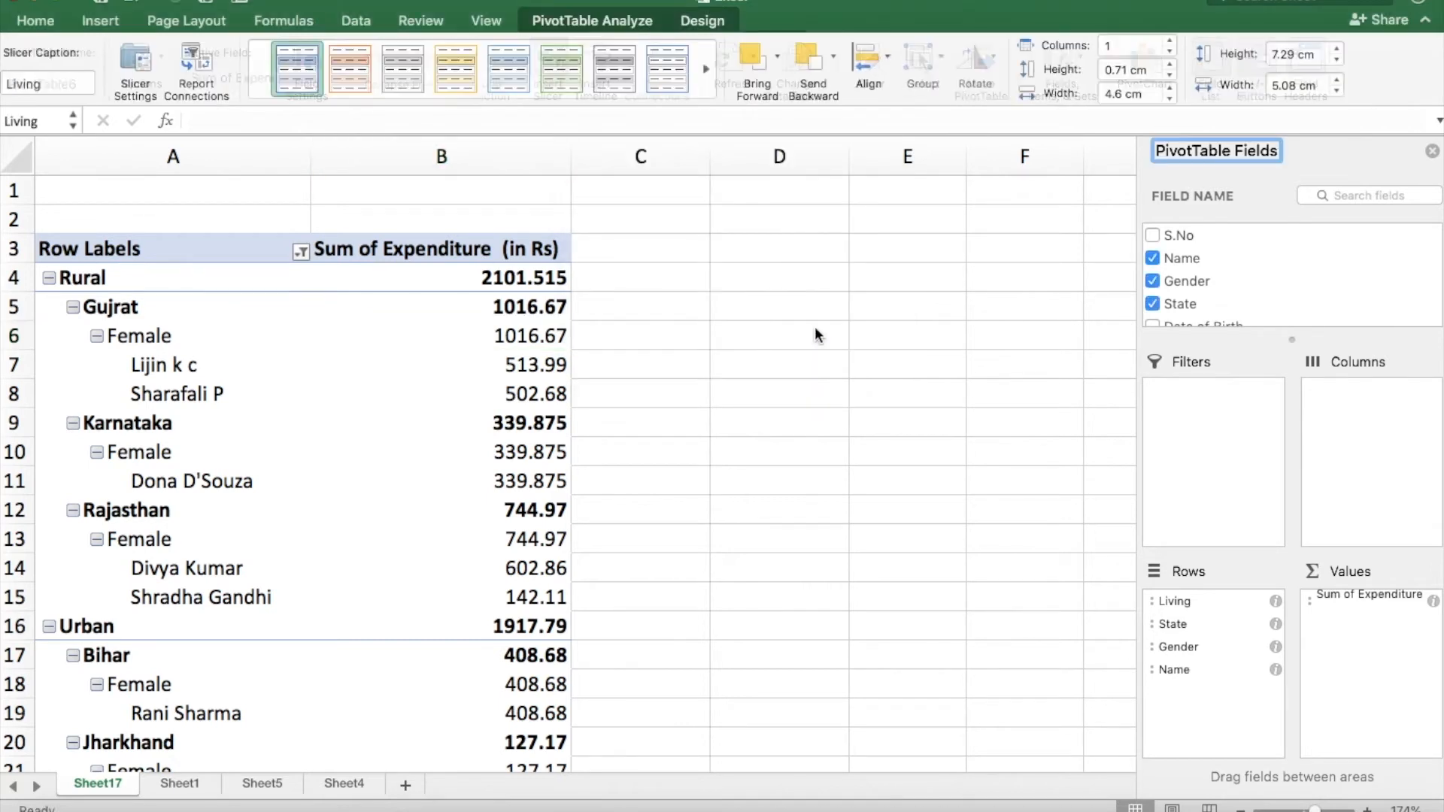
Move the Living, State and Gender slicers off the PivotTable into the empty cells beside it.
drag(661, 381, 1054, 555)
drag(584, 314, 1091, 256)
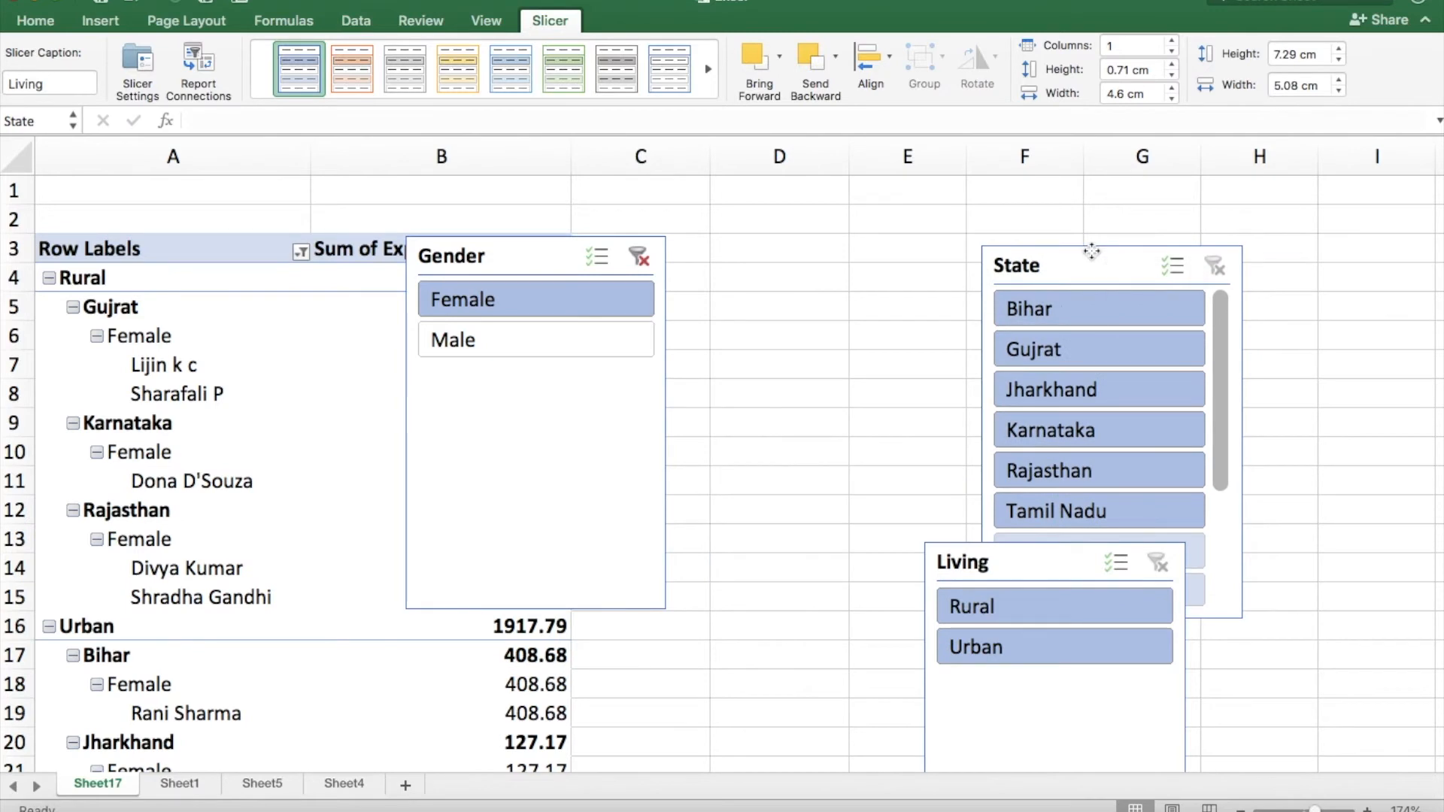
drag(517, 239, 750, 241)
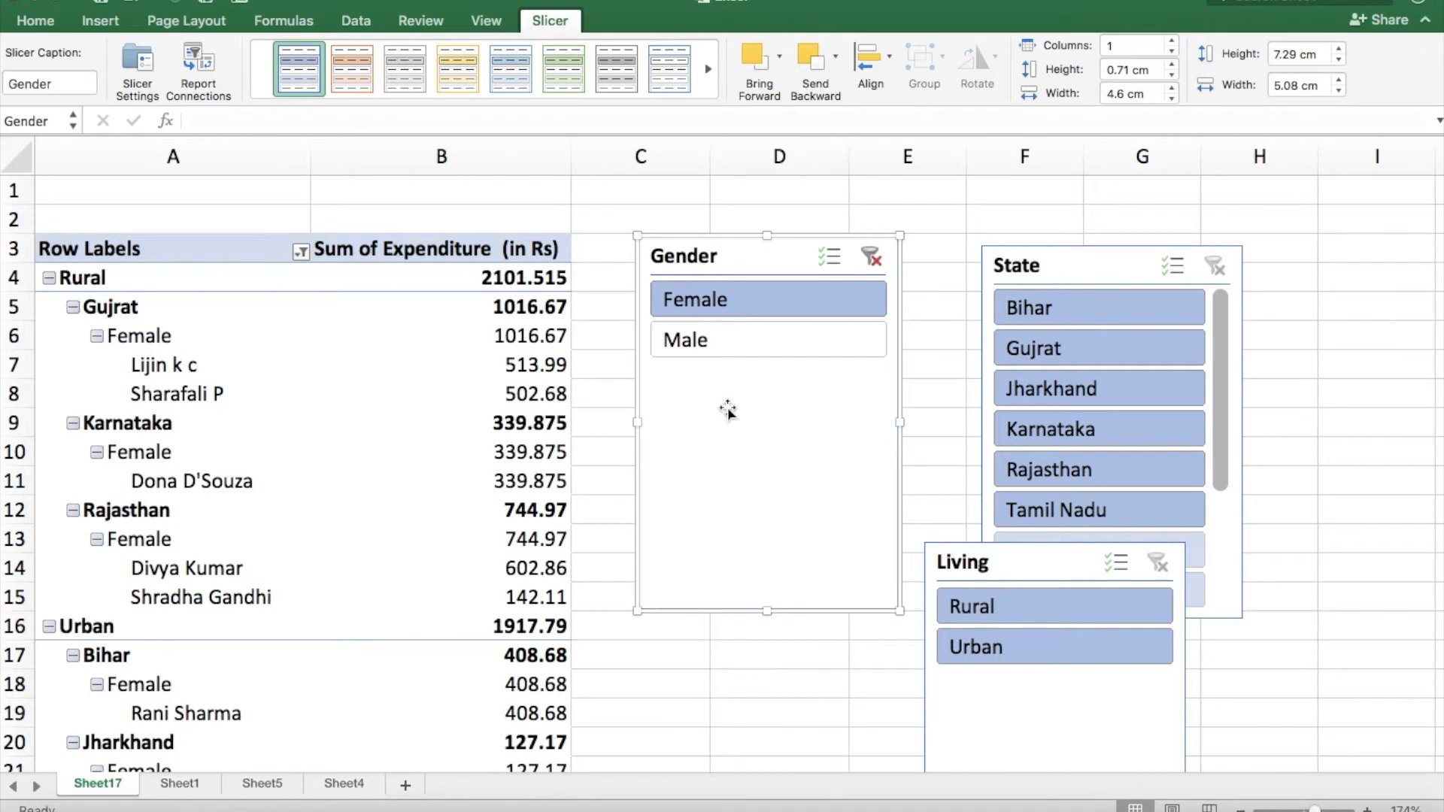
Filter the PivotTable to Female and to Male with the Gender slicer, and clear that slicer's filter.
click(752, 313)
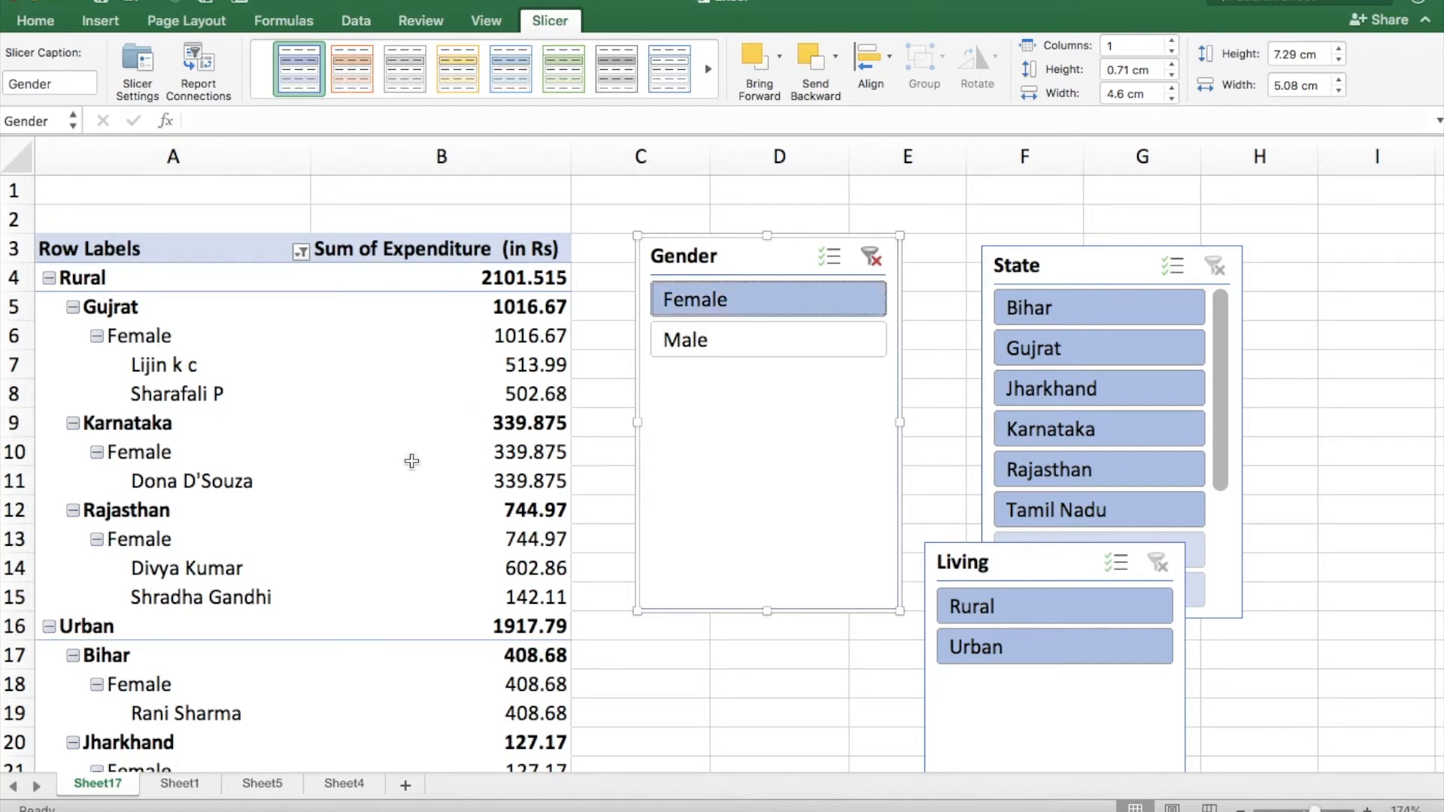
scroll(387, 477, down, 5)
click(244, 328)
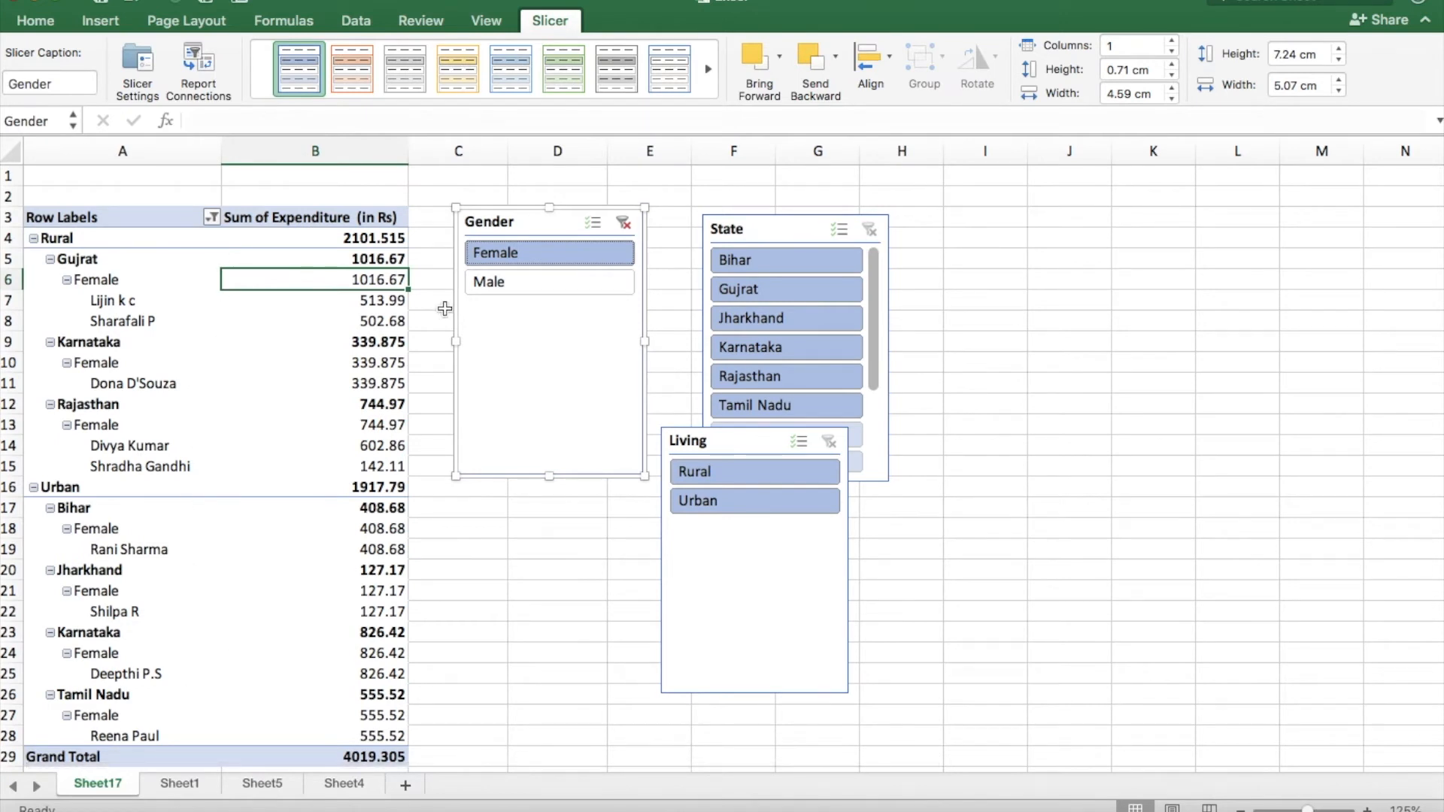
click(490, 289)
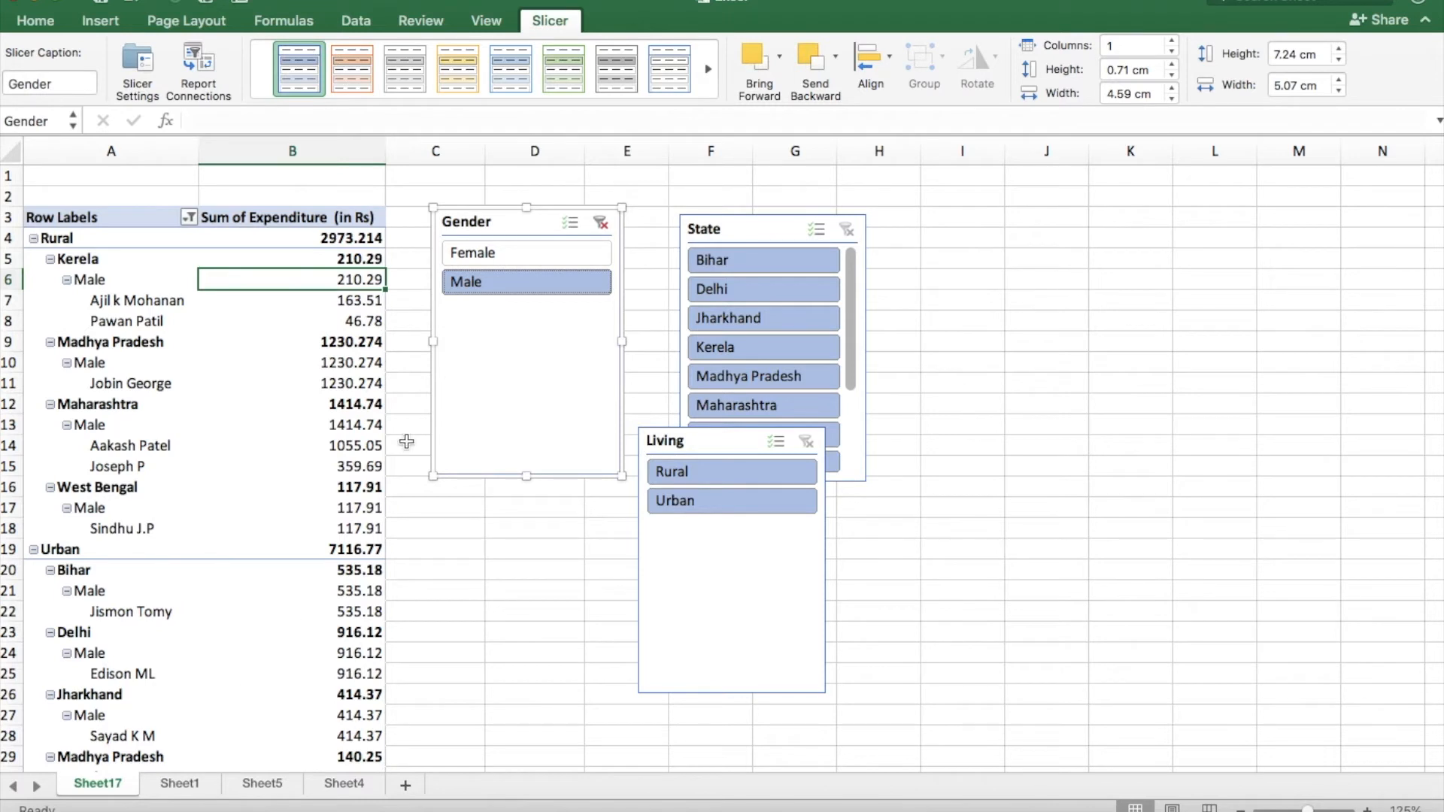
click(599, 223)
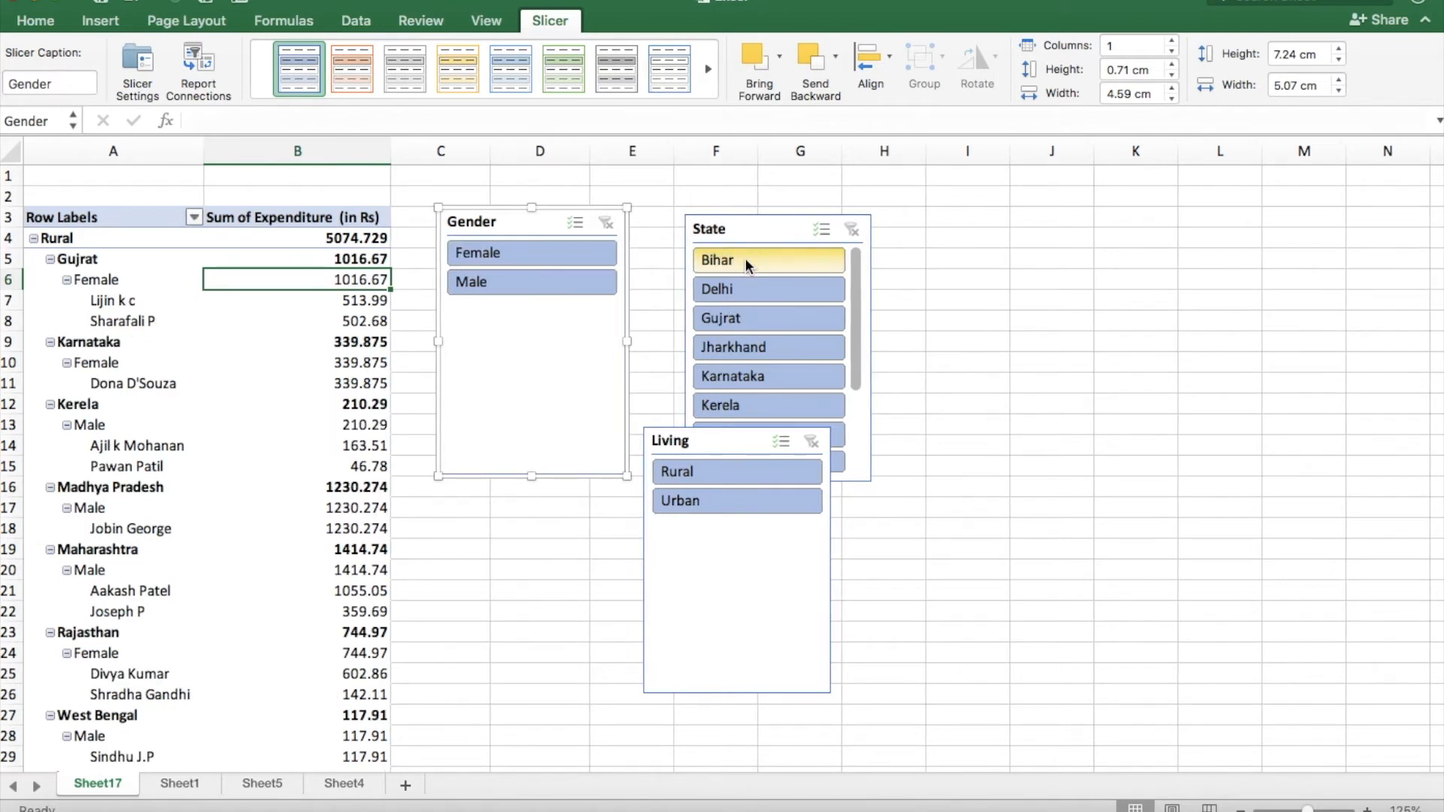
Filter the PivotTable to Gujrat, Delhi and Karnataka in turn with the State slicer, and clear its filter.
click(747, 322)
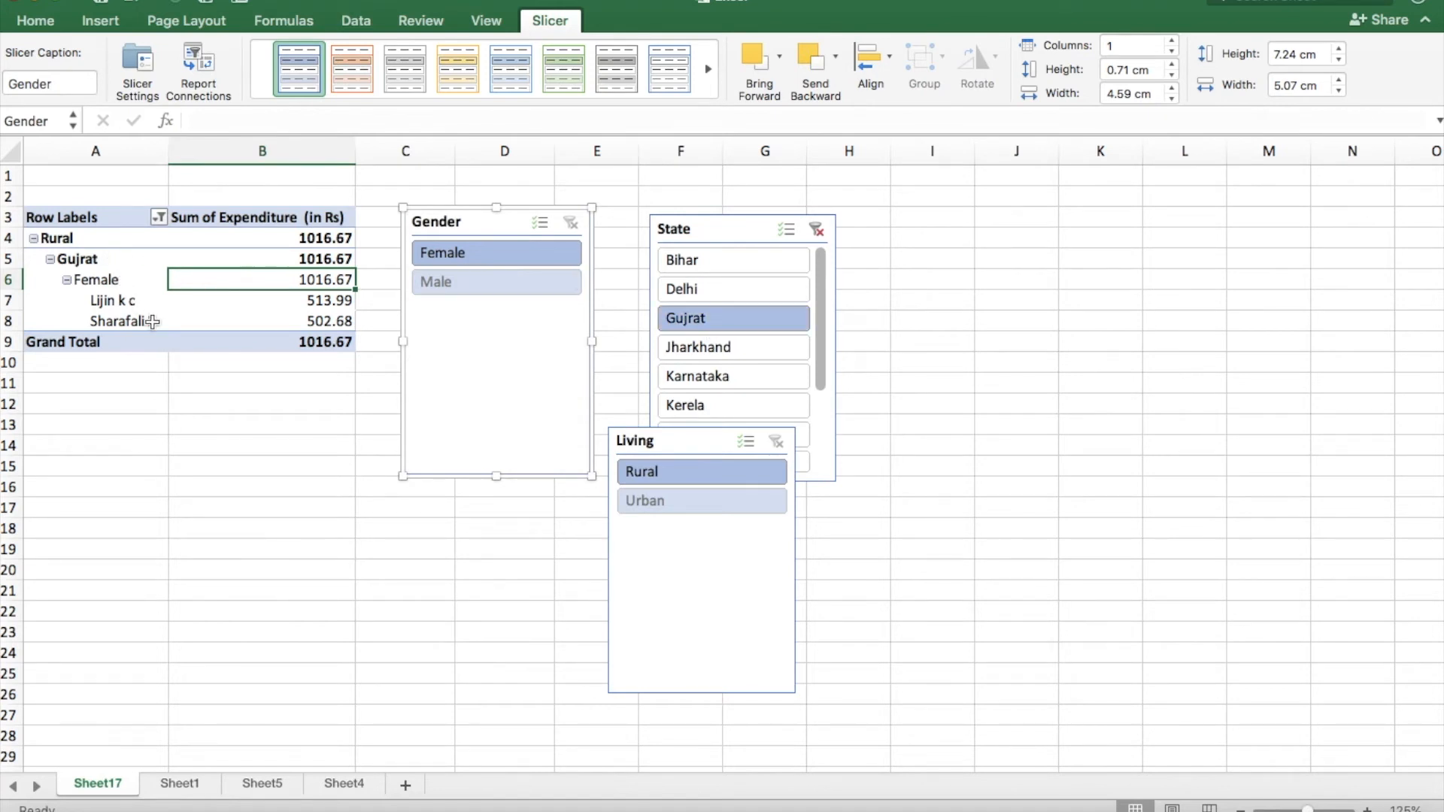
click(703, 286)
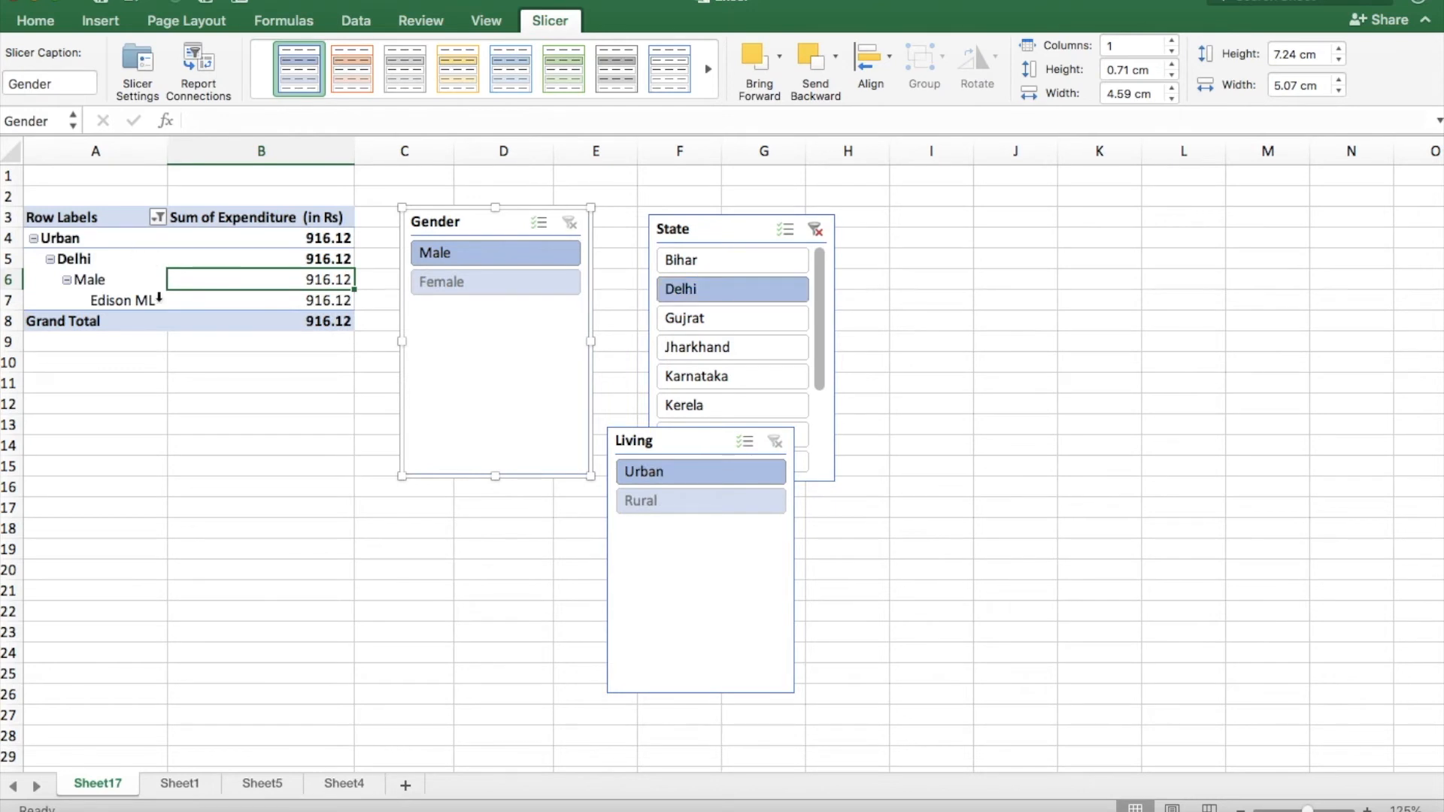
click(720, 376)
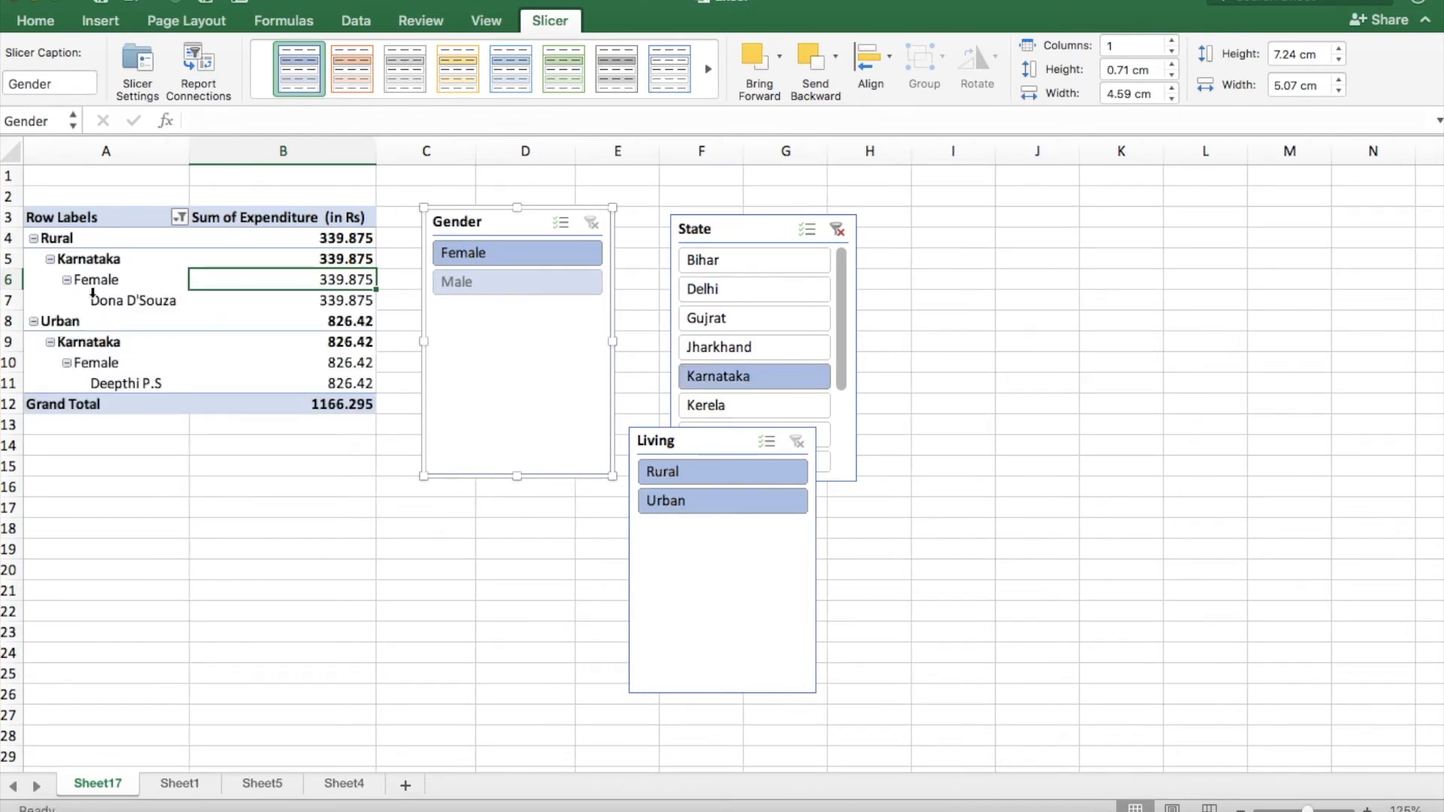
click(837, 229)
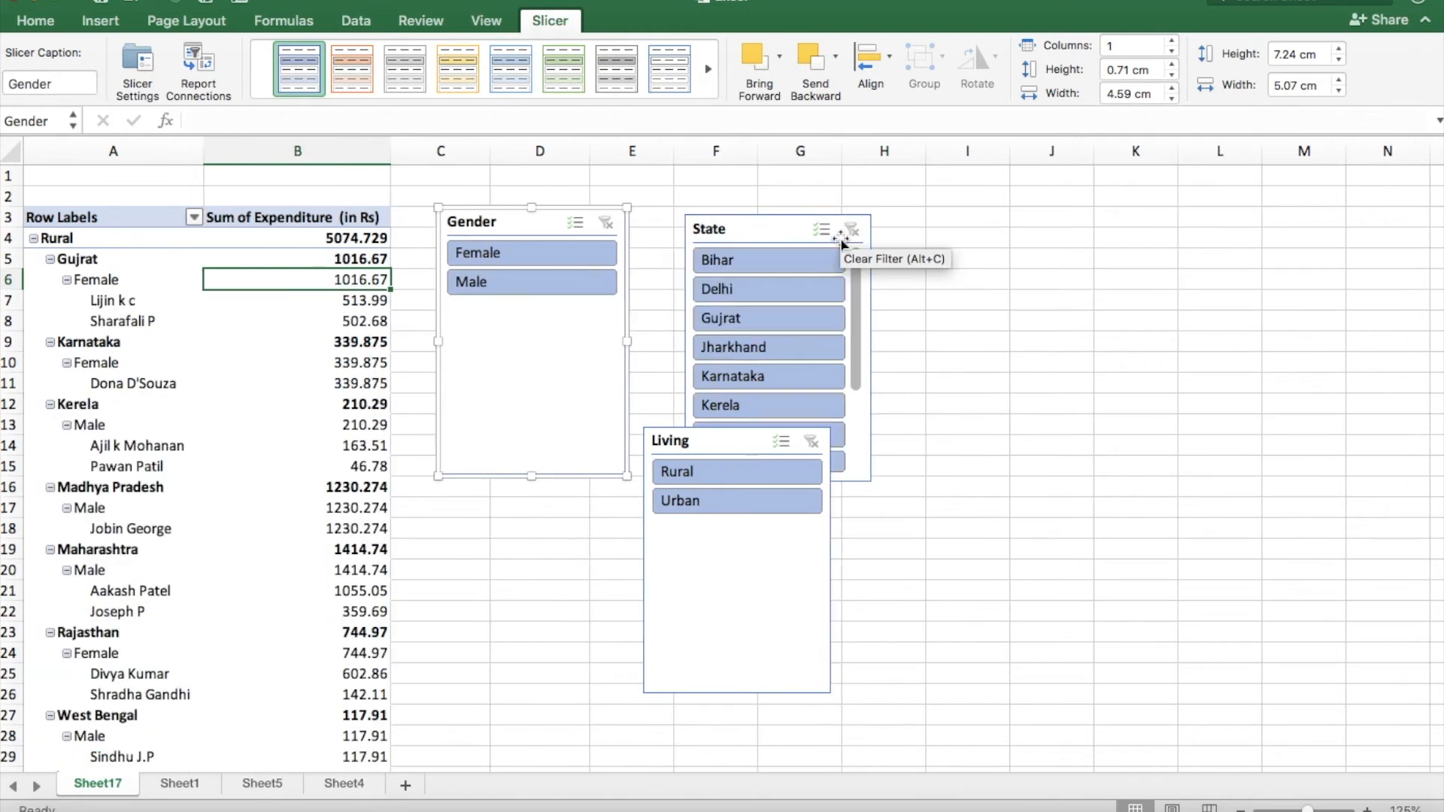
Filter the PivotTable with the Living slicer to Rural, to Urban, and back to Rural.
click(700, 473)
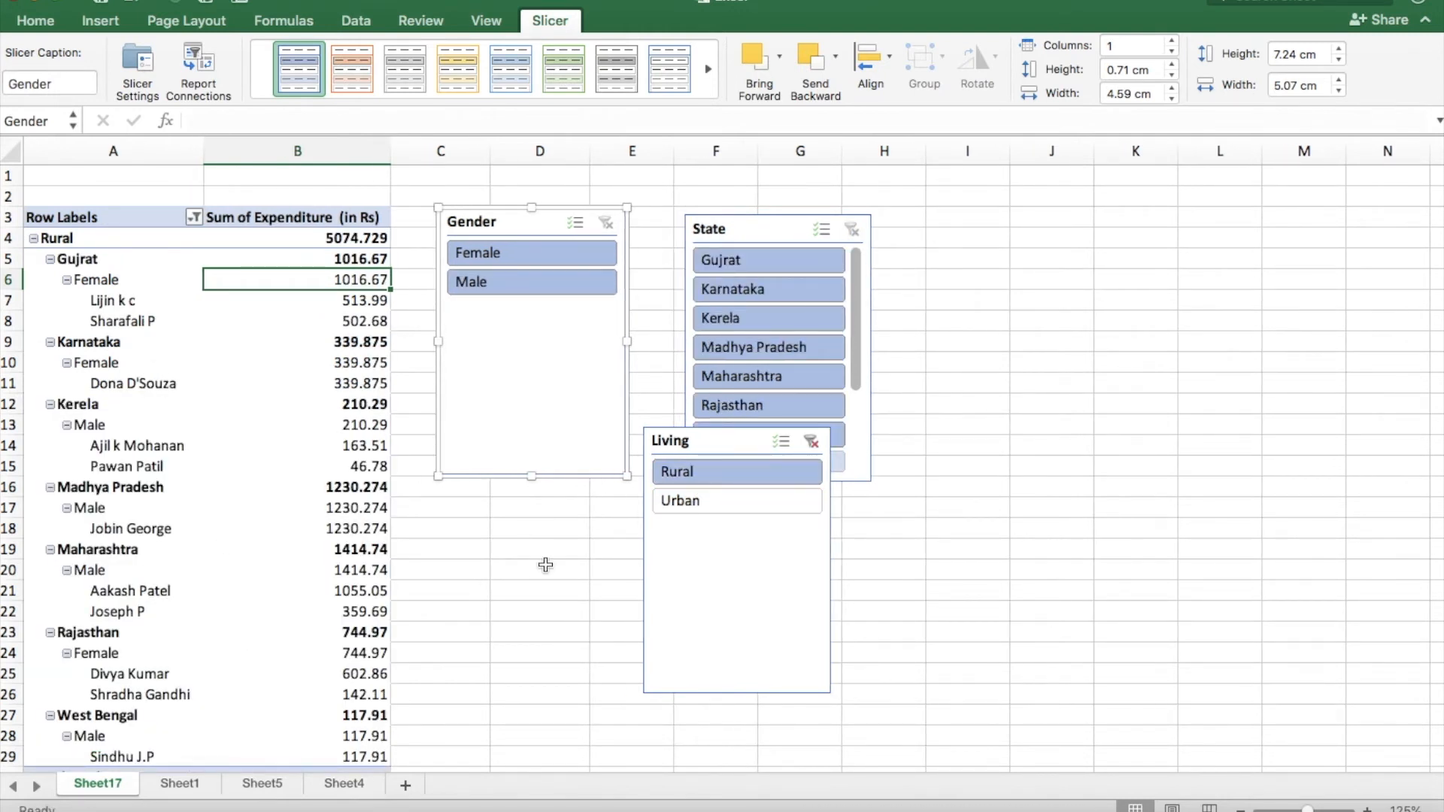
click(691, 507)
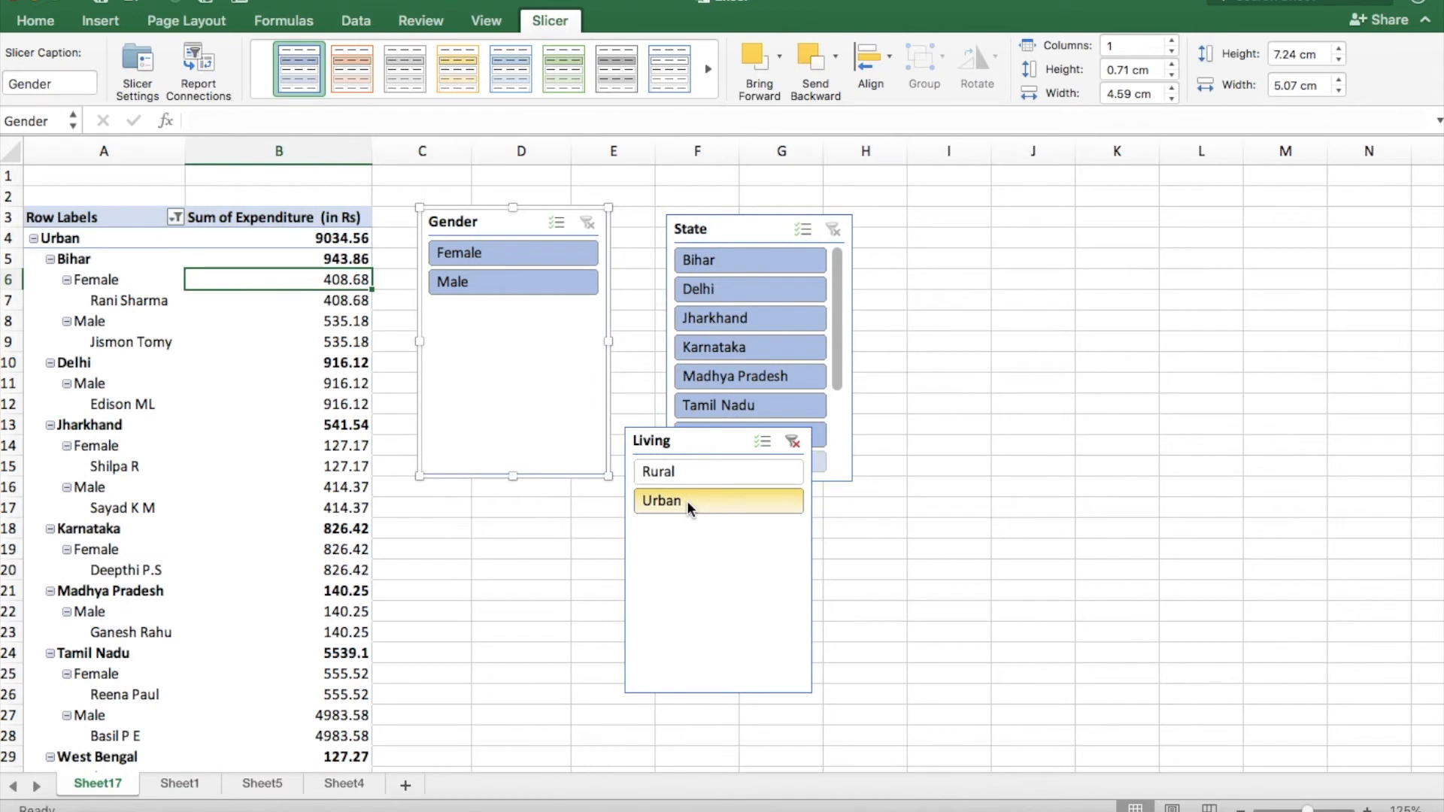
click(692, 476)
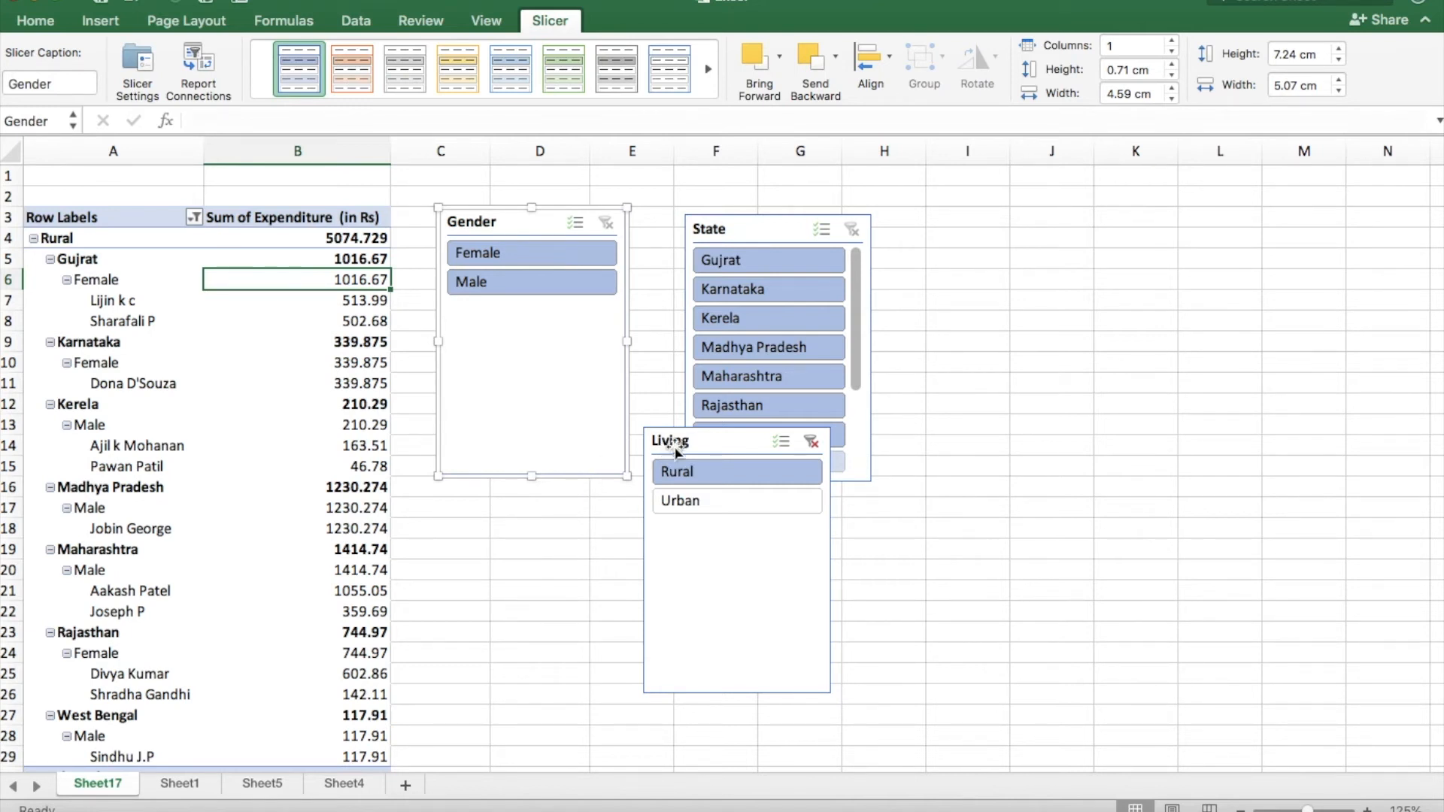
Delete the Living, State and Gender slicers from the sheet.
click(724, 435)
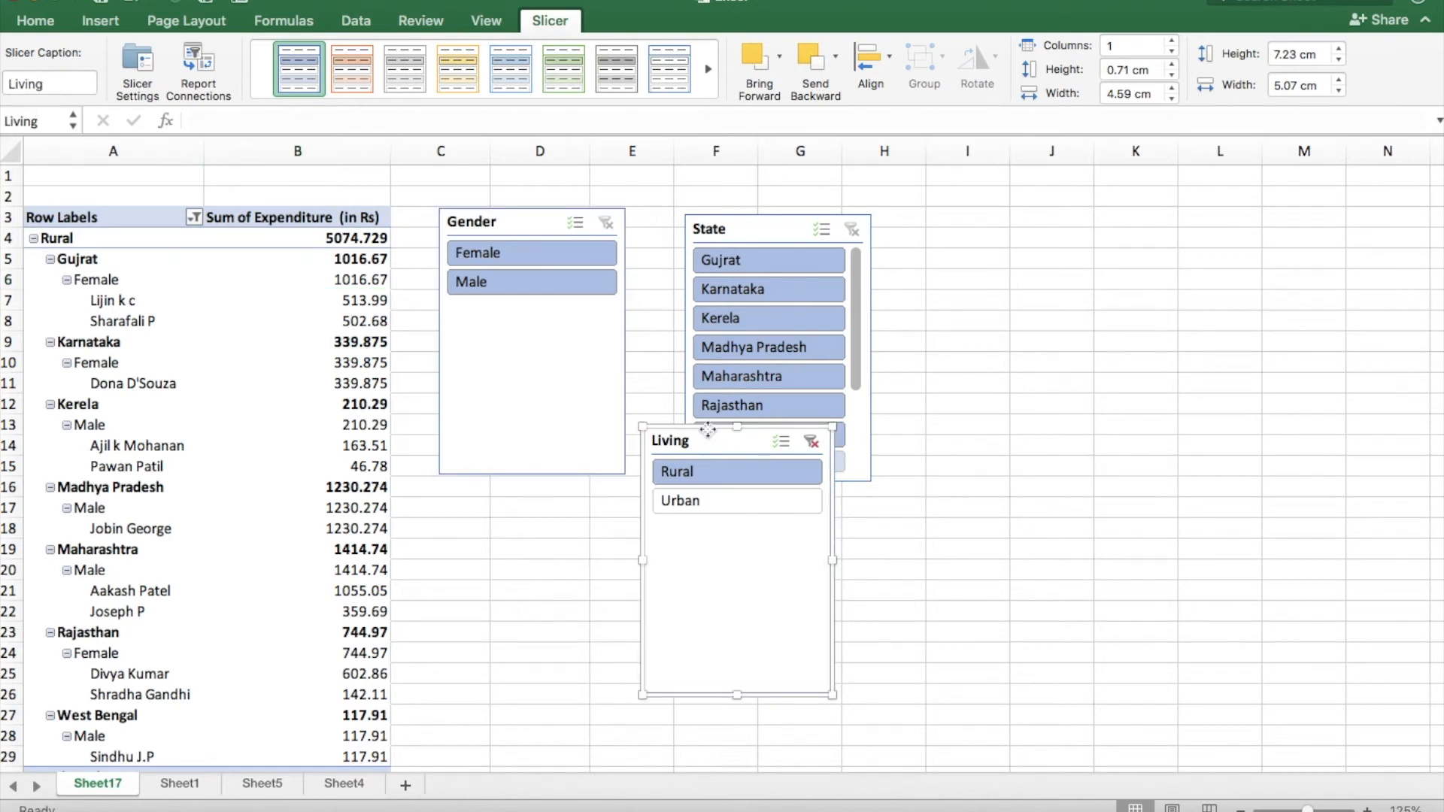
key(Delete)
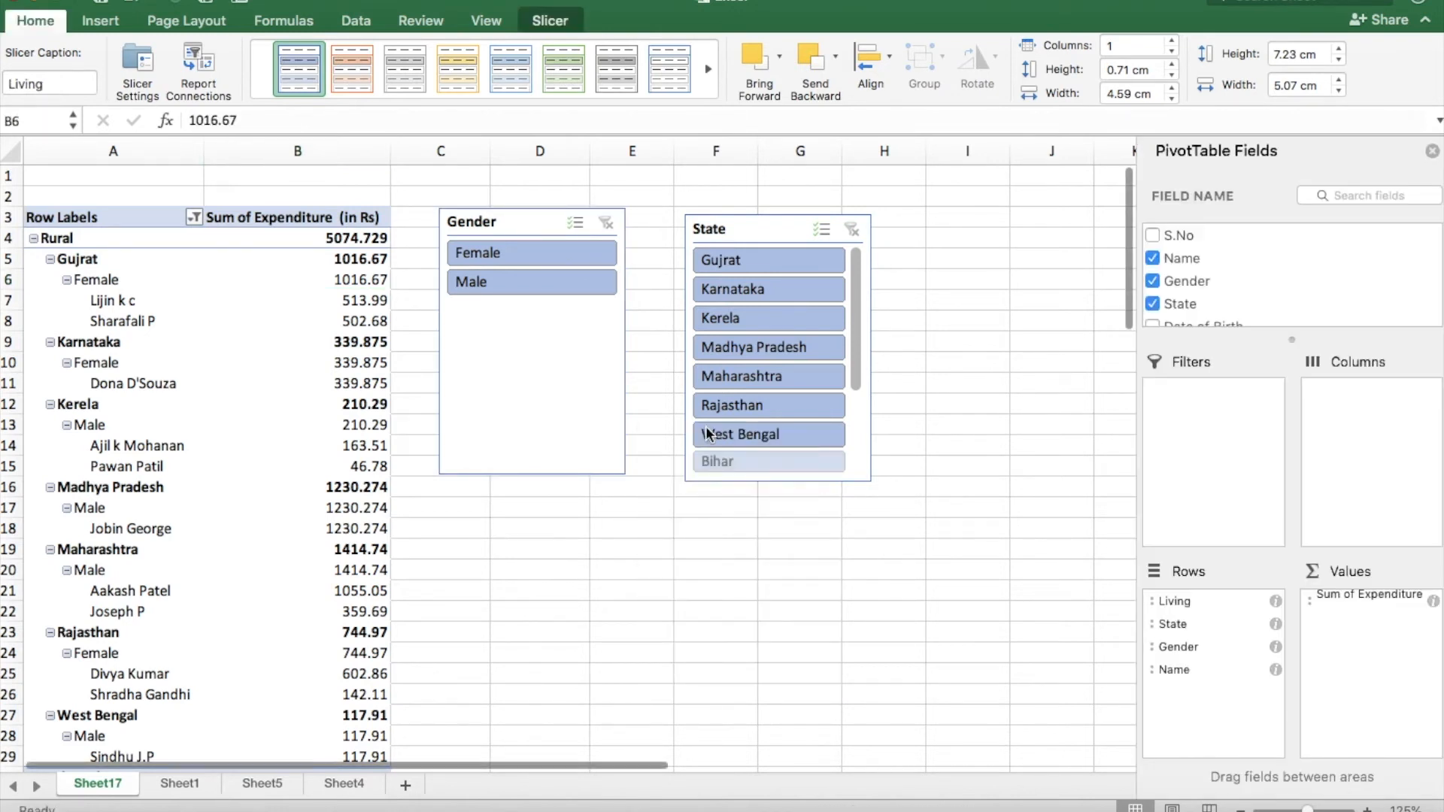
click(743, 229)
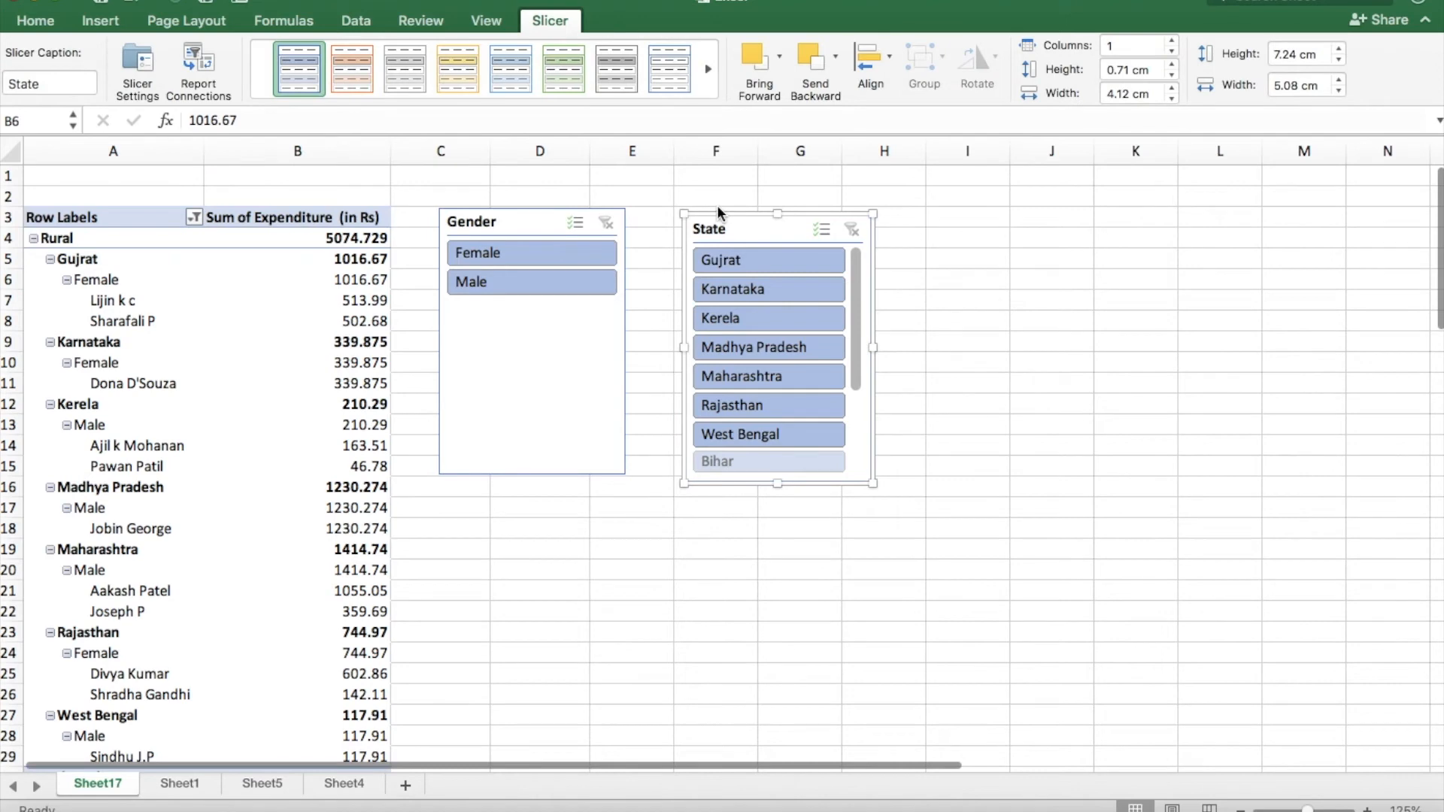
key(Delete)
click(548, 209)
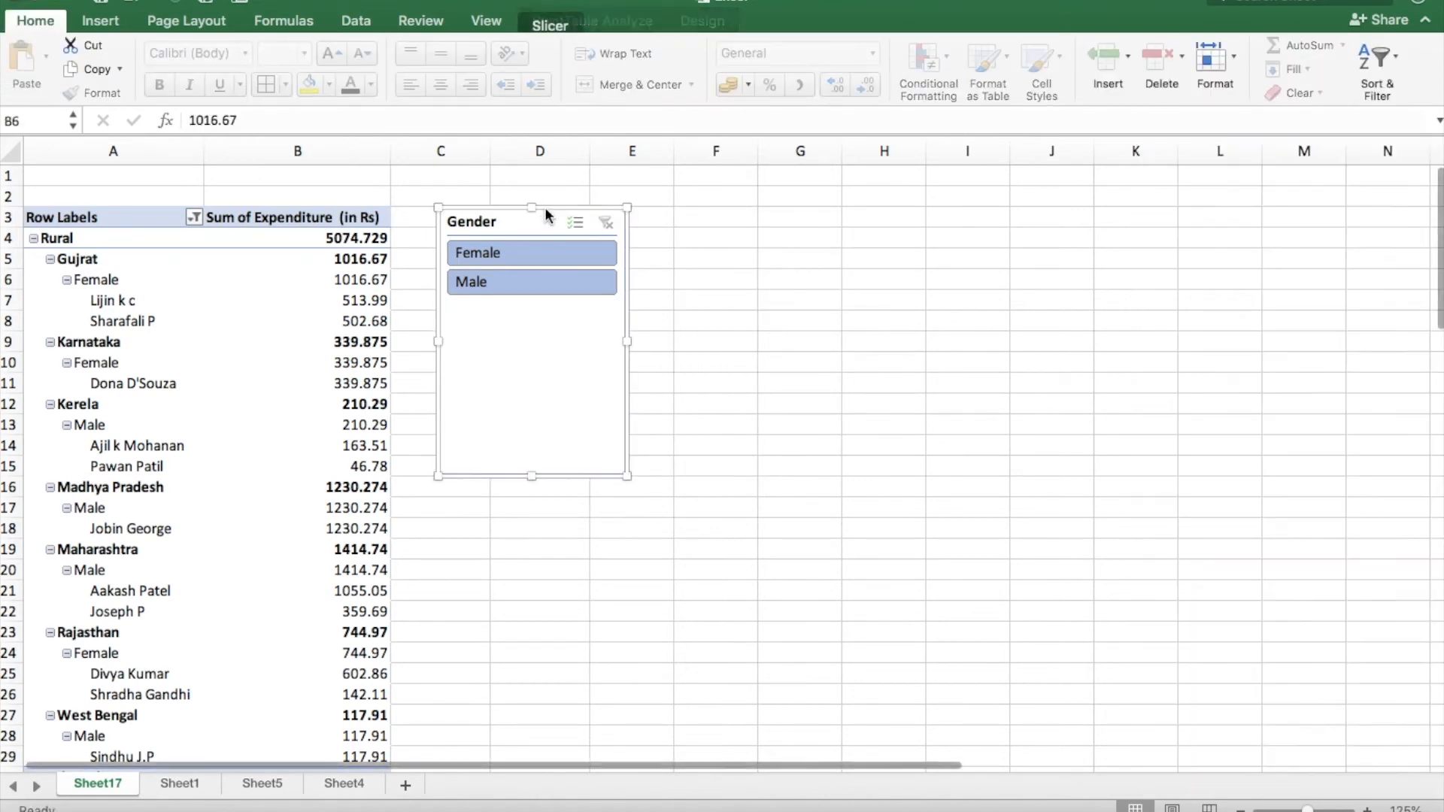
key(Delete)
Insert a timeline for the PivotTable based on the Timelines date field.
click(241, 325)
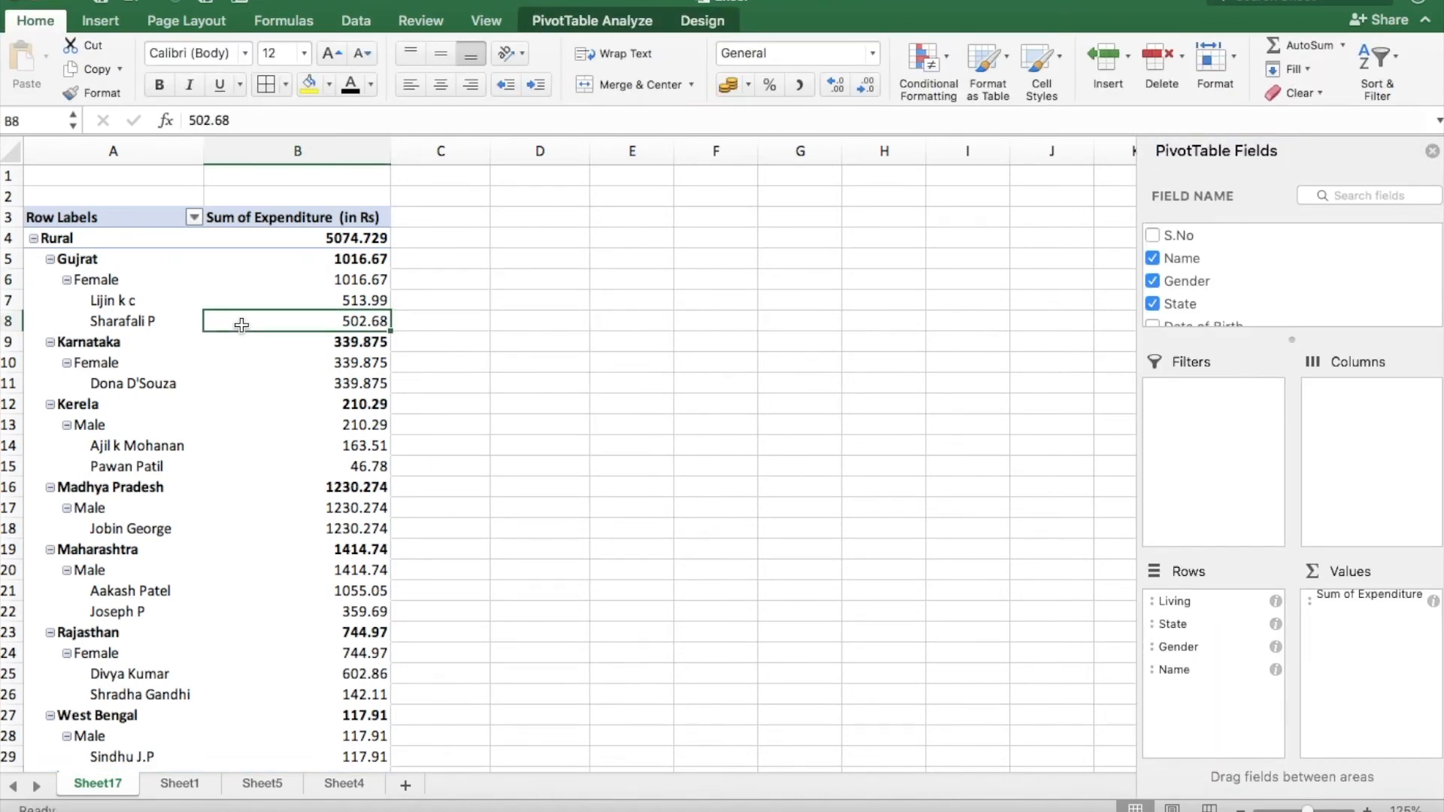
click(584, 23)
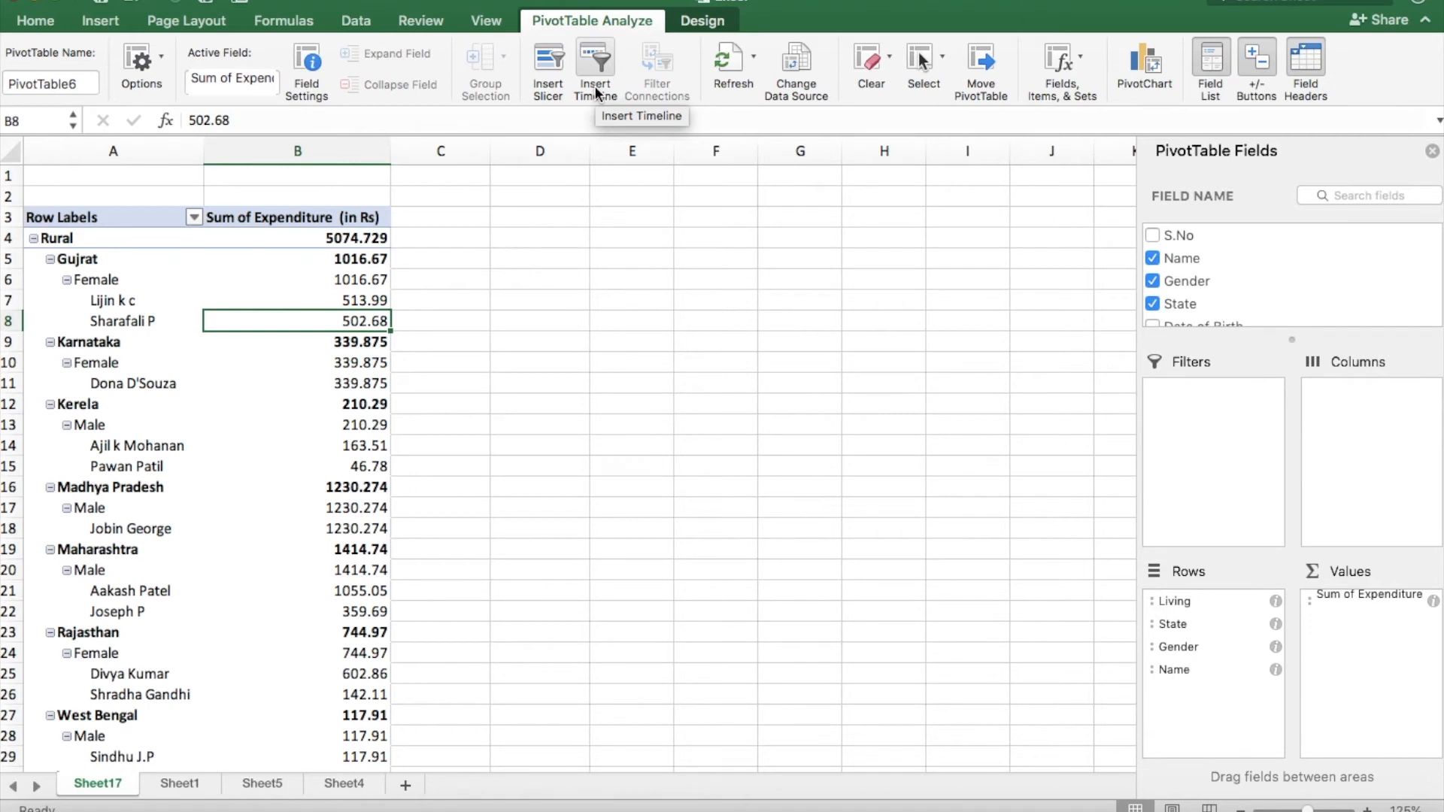
click(598, 66)
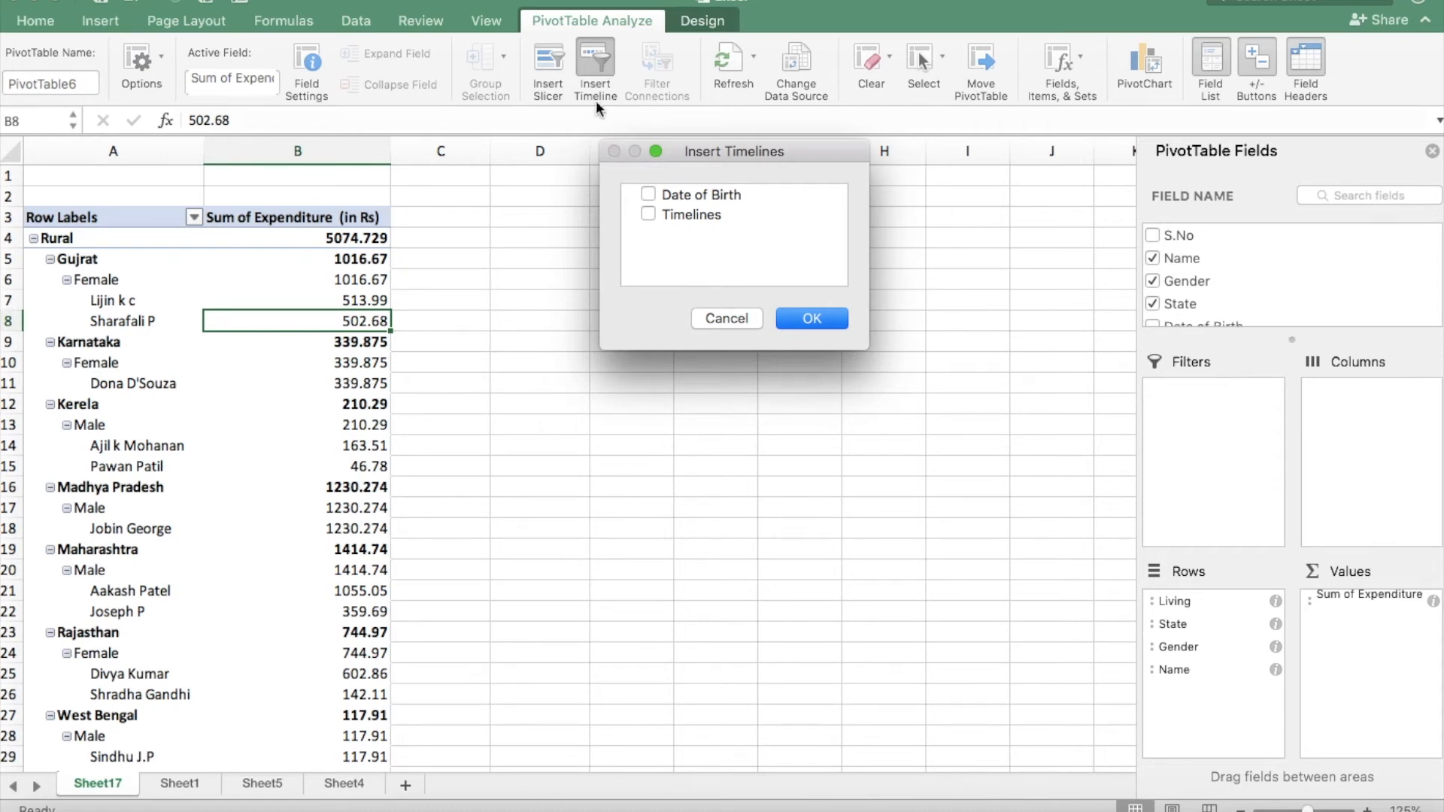
click(649, 214)
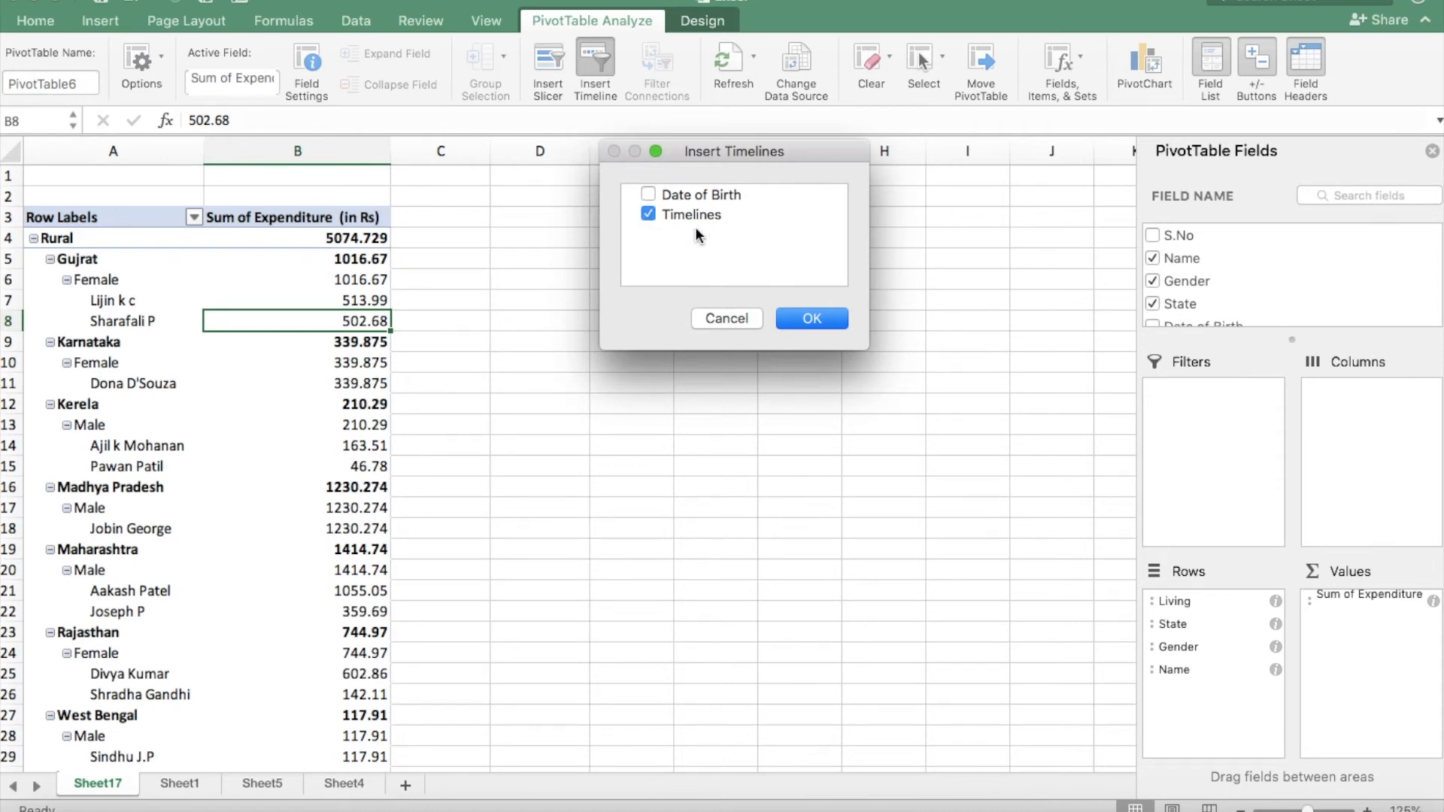
click(811, 320)
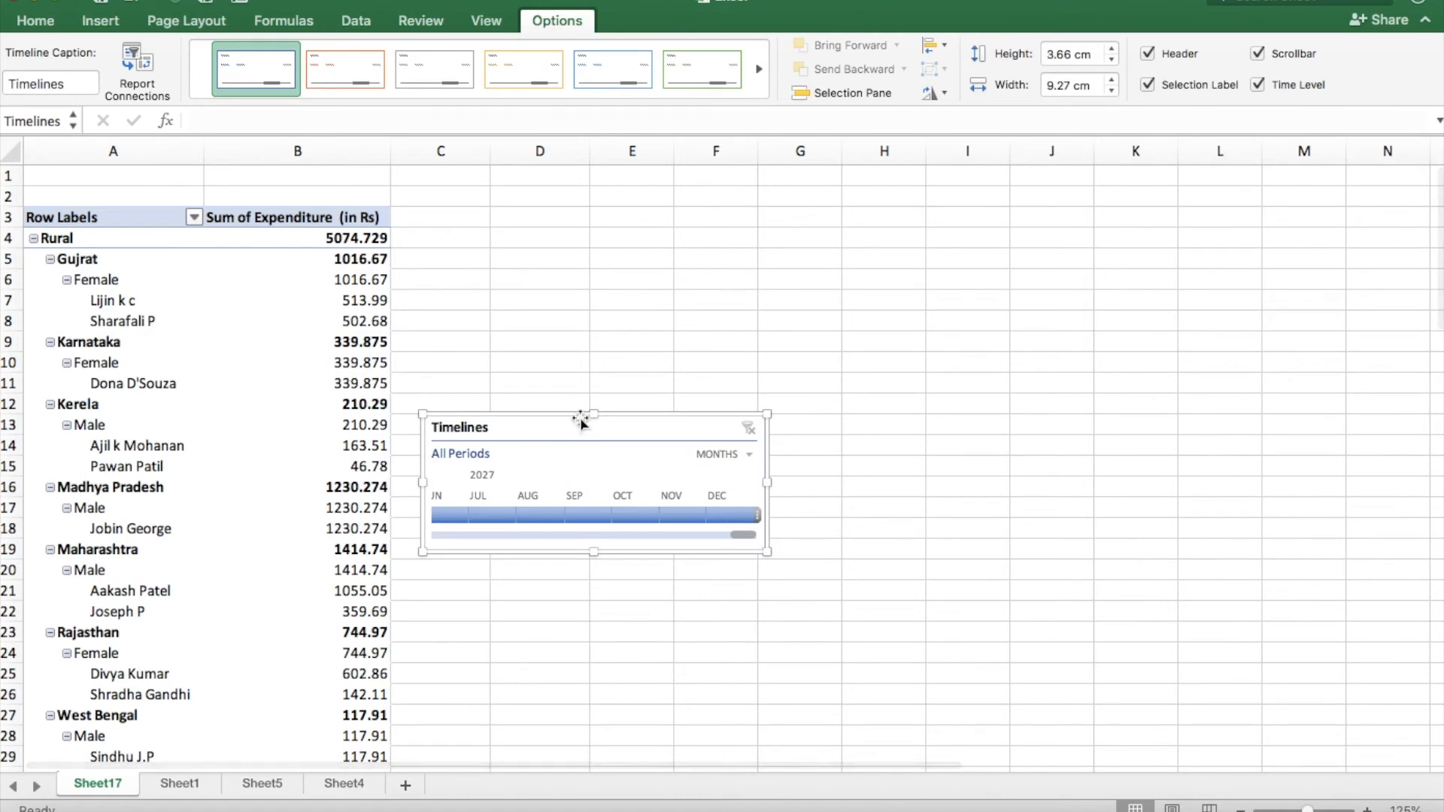
Move and enlarge the timeline to about 18.8 by 7 cm, and set its time level to Years.
drag(541, 418, 591, 372)
drag(816, 510, 1165, 629)
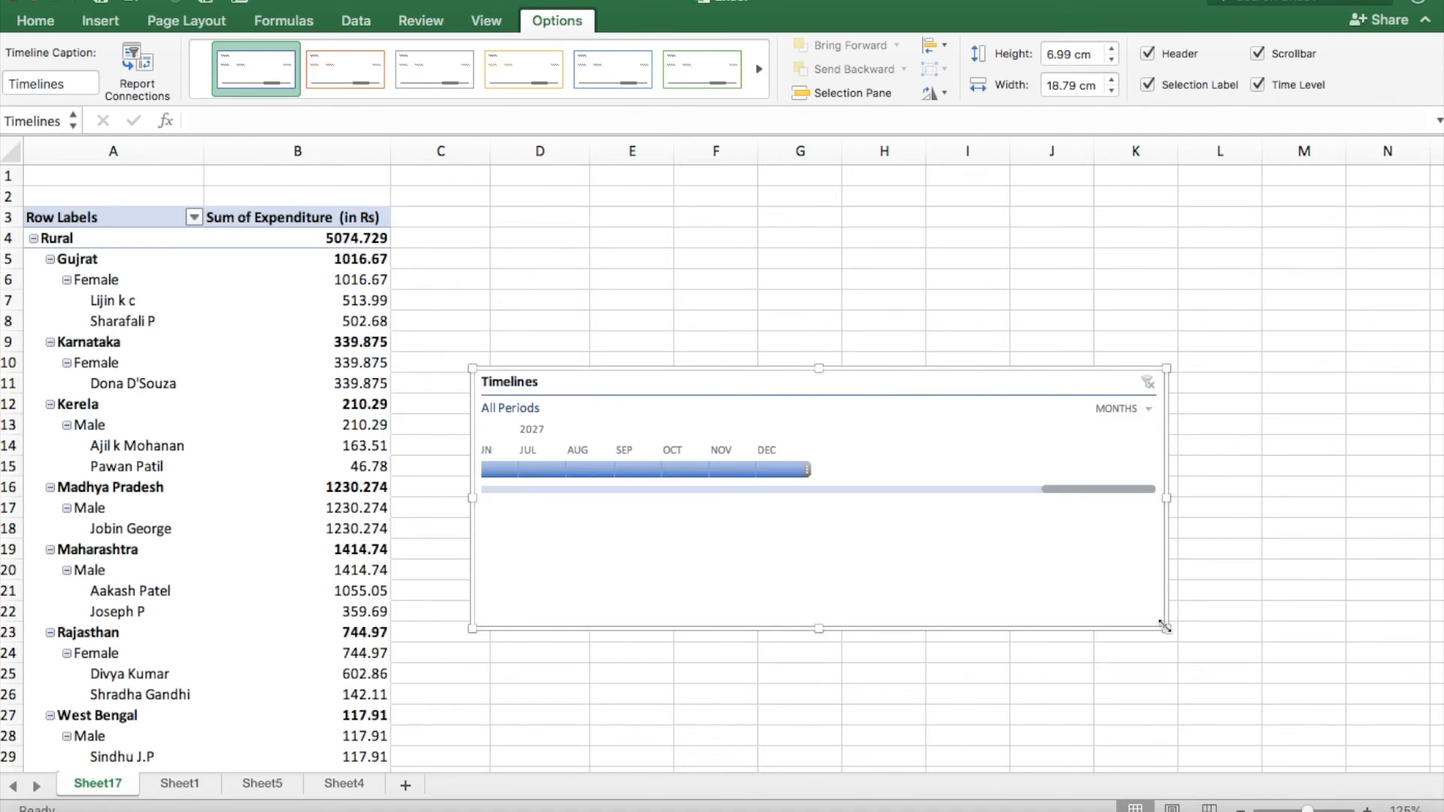
click(1147, 410)
click(1143, 412)
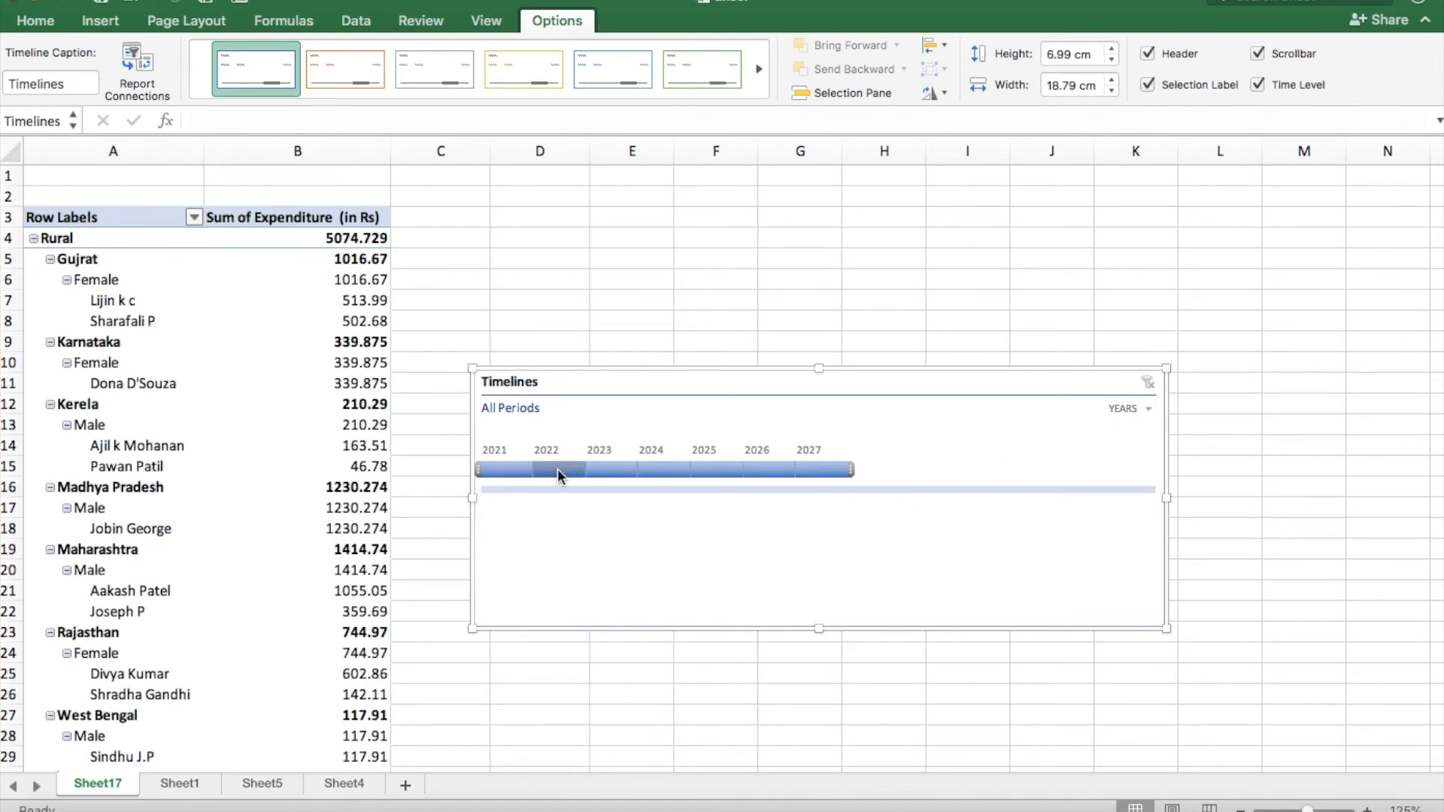
Filter the PivotTable with the timeline to the years 2021, 2022, 2023 and 2024, one at a time.
scroll(683, 485, up, 5)
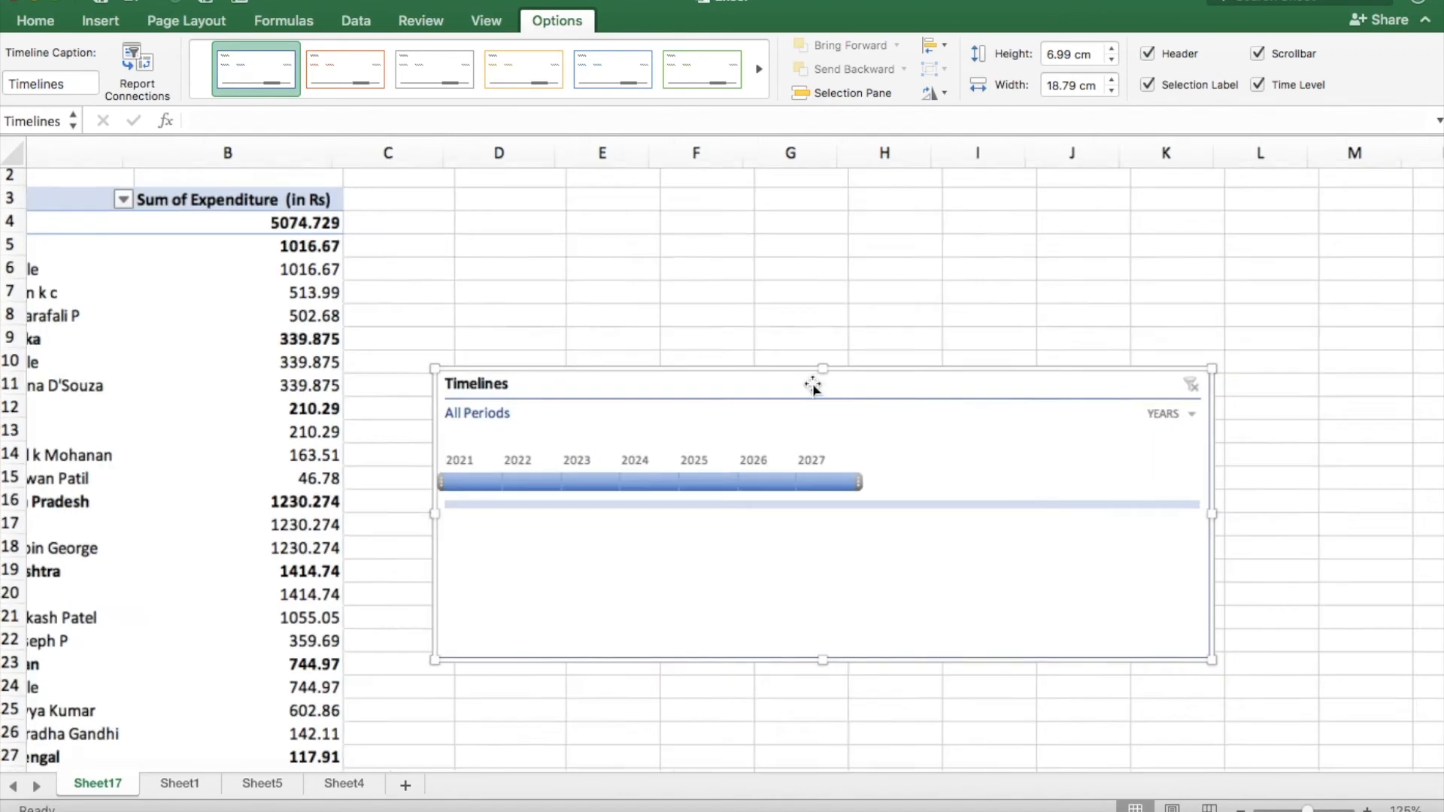
scroll(584, 351, up, 2)
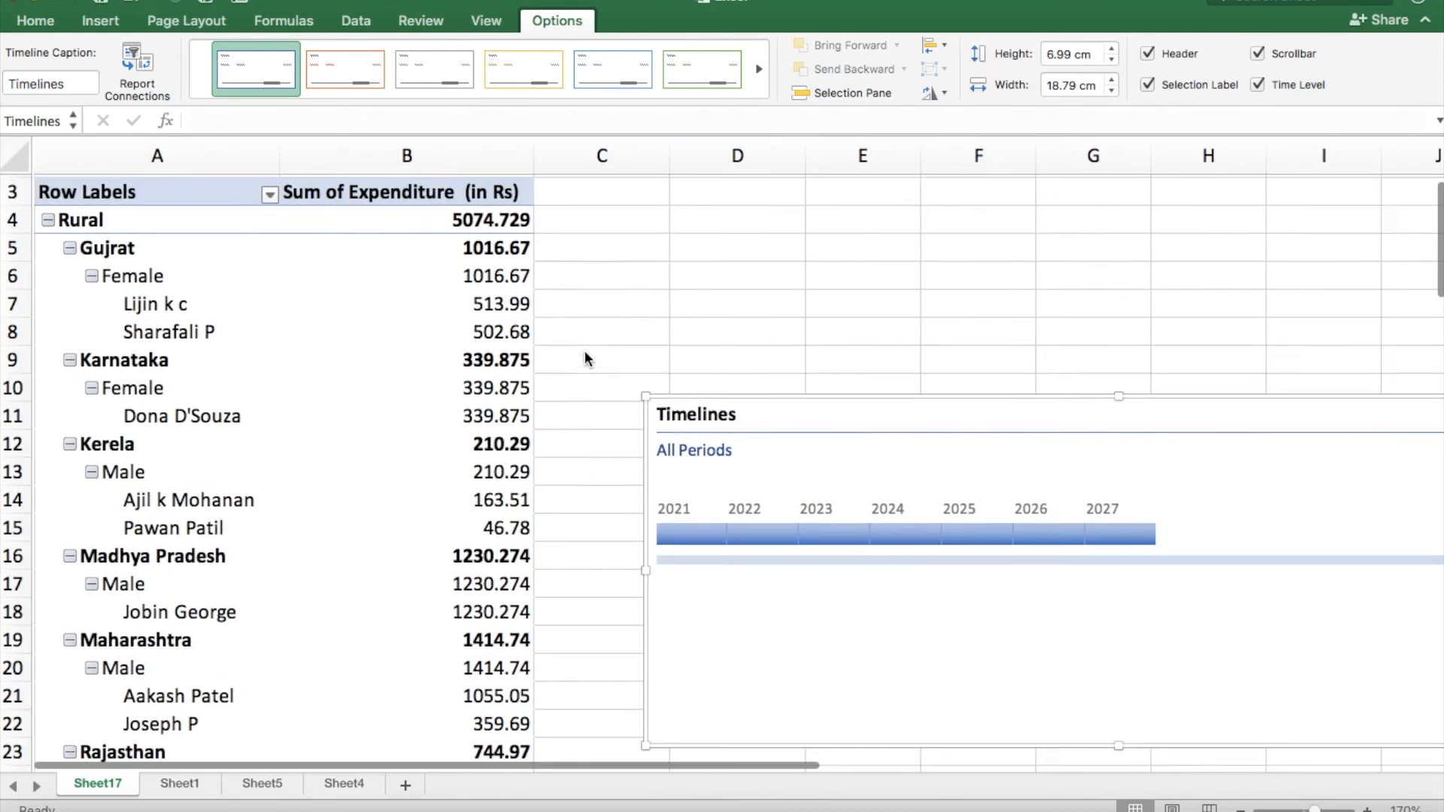
click(685, 534)
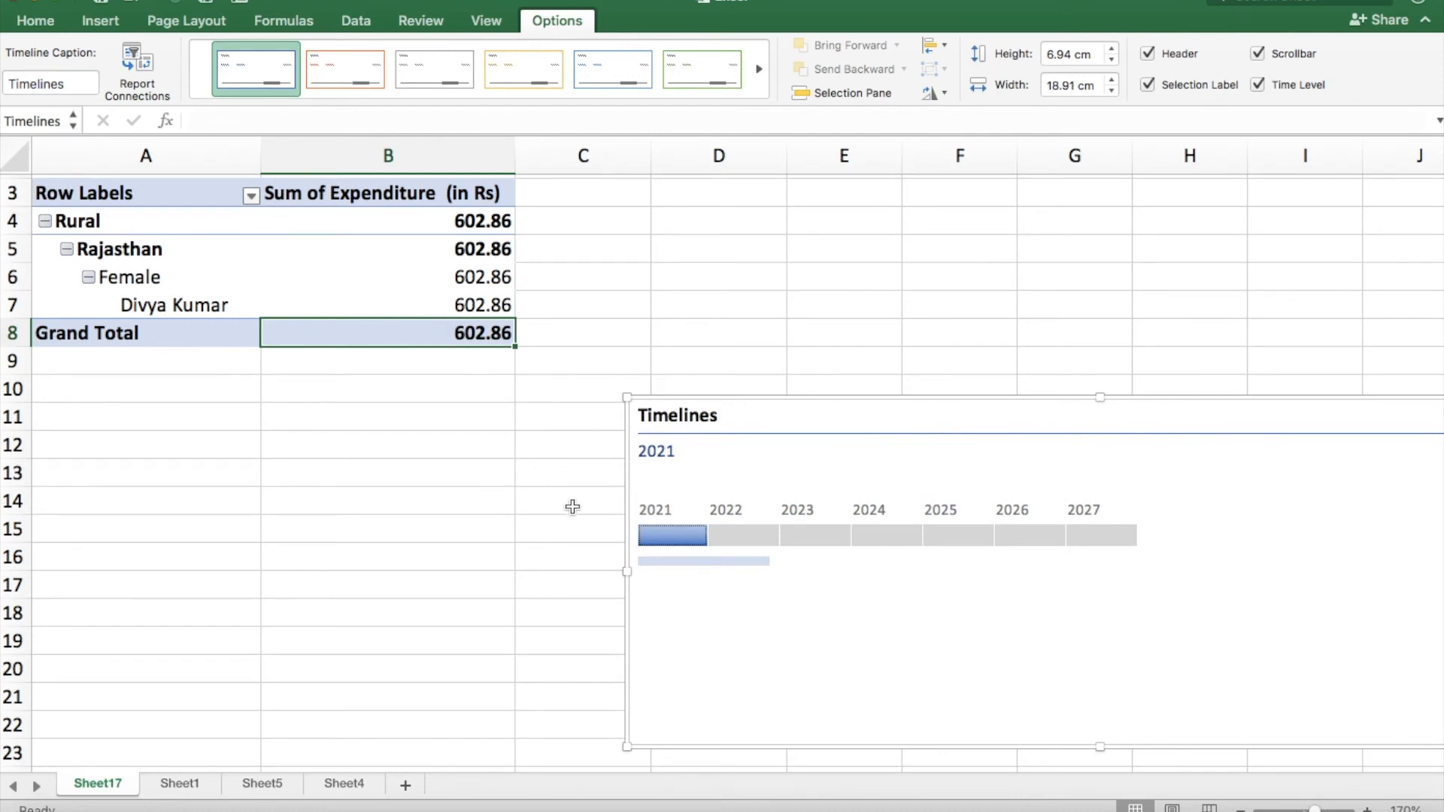
click(750, 537)
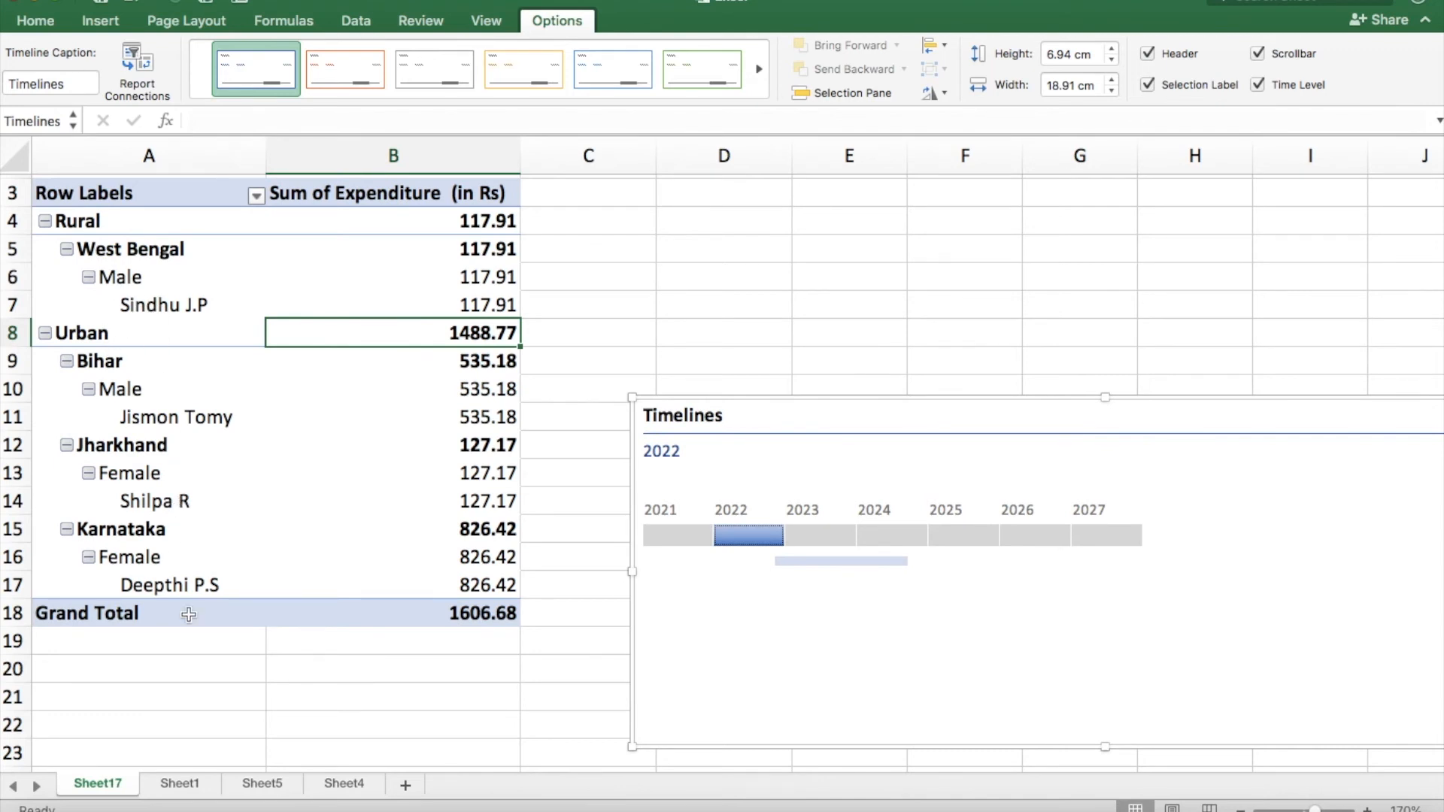
click(821, 534)
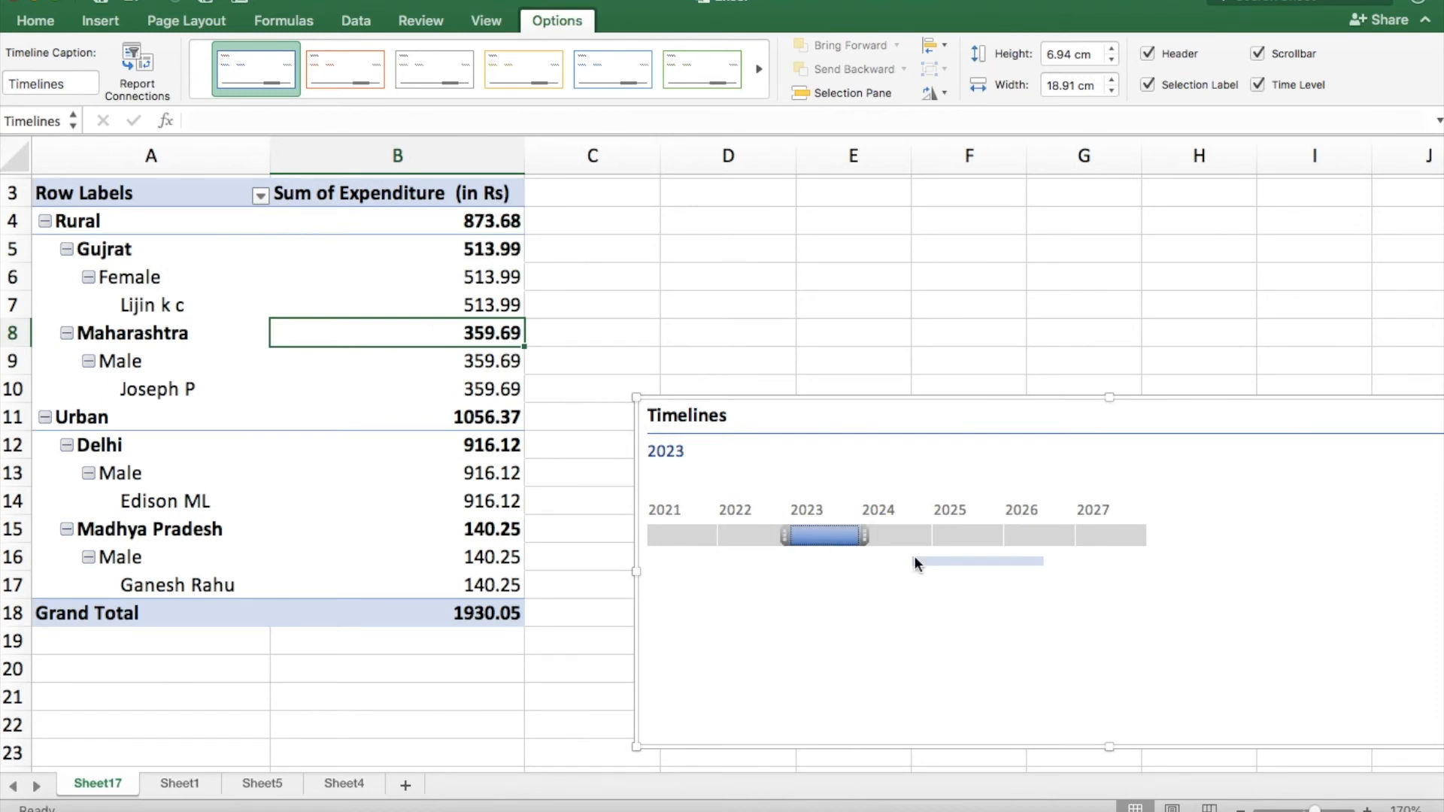
click(895, 534)
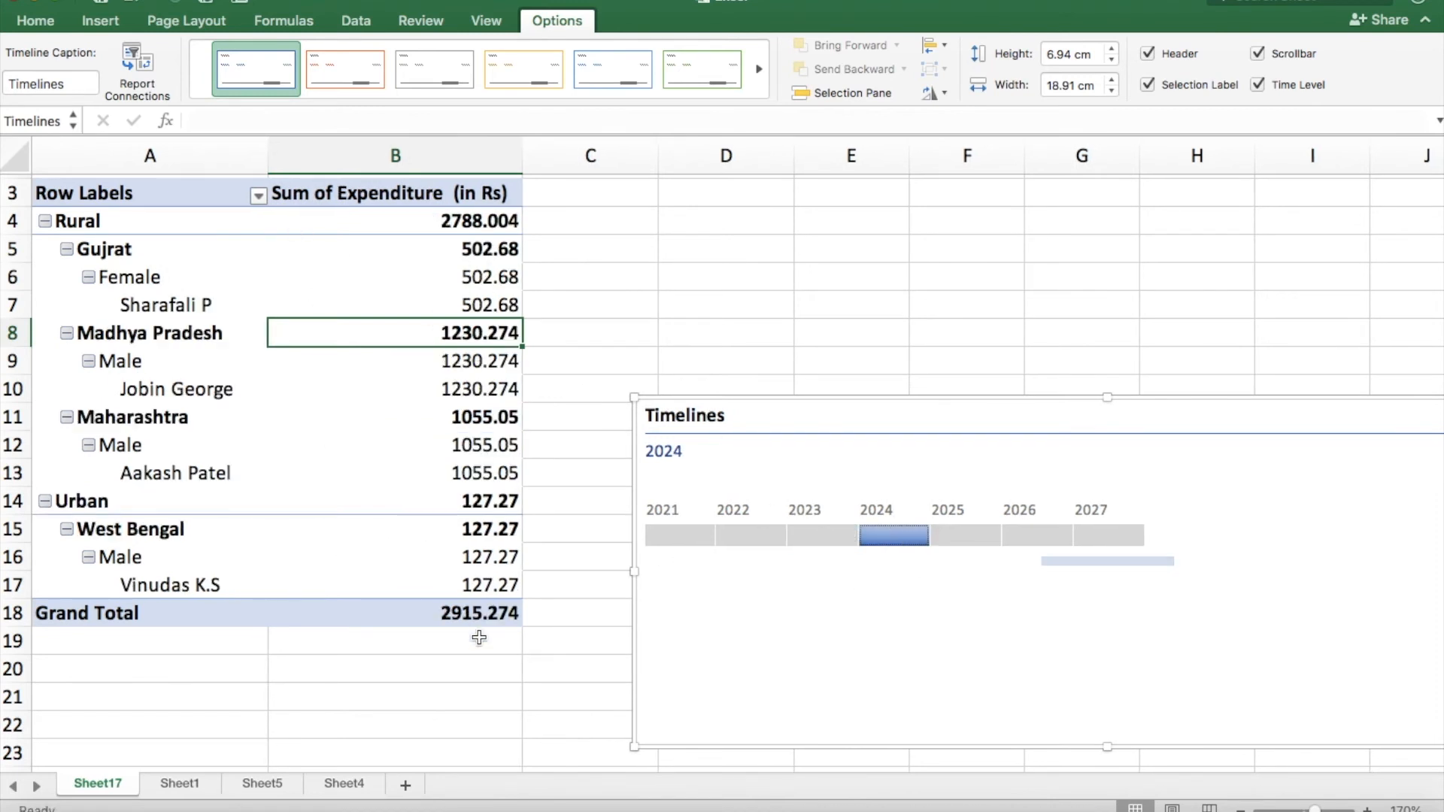
Filter the PivotTable with the timeline to the years 2025, 2026 and 2027, one at a time.
click(985, 536)
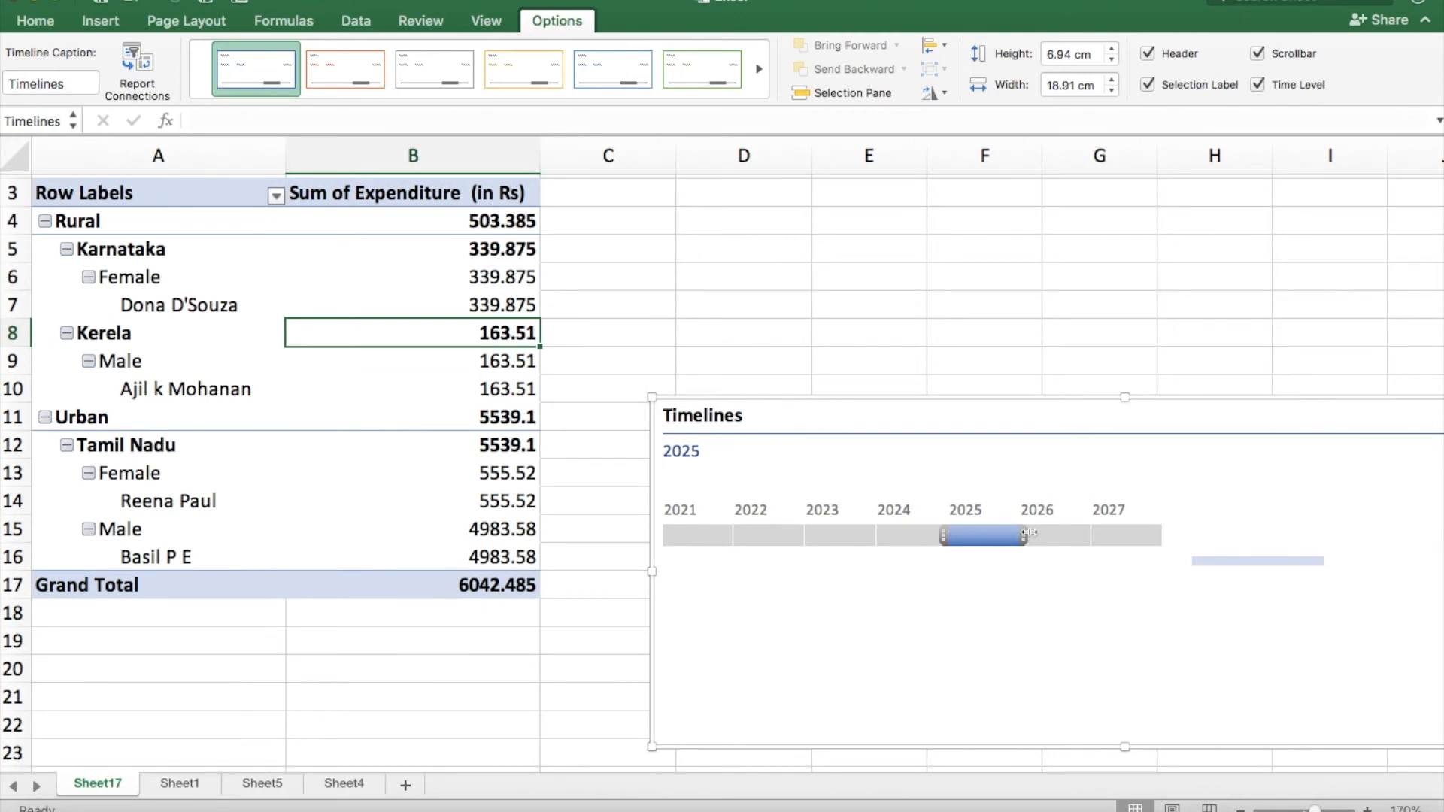
click(1053, 534)
click(1129, 534)
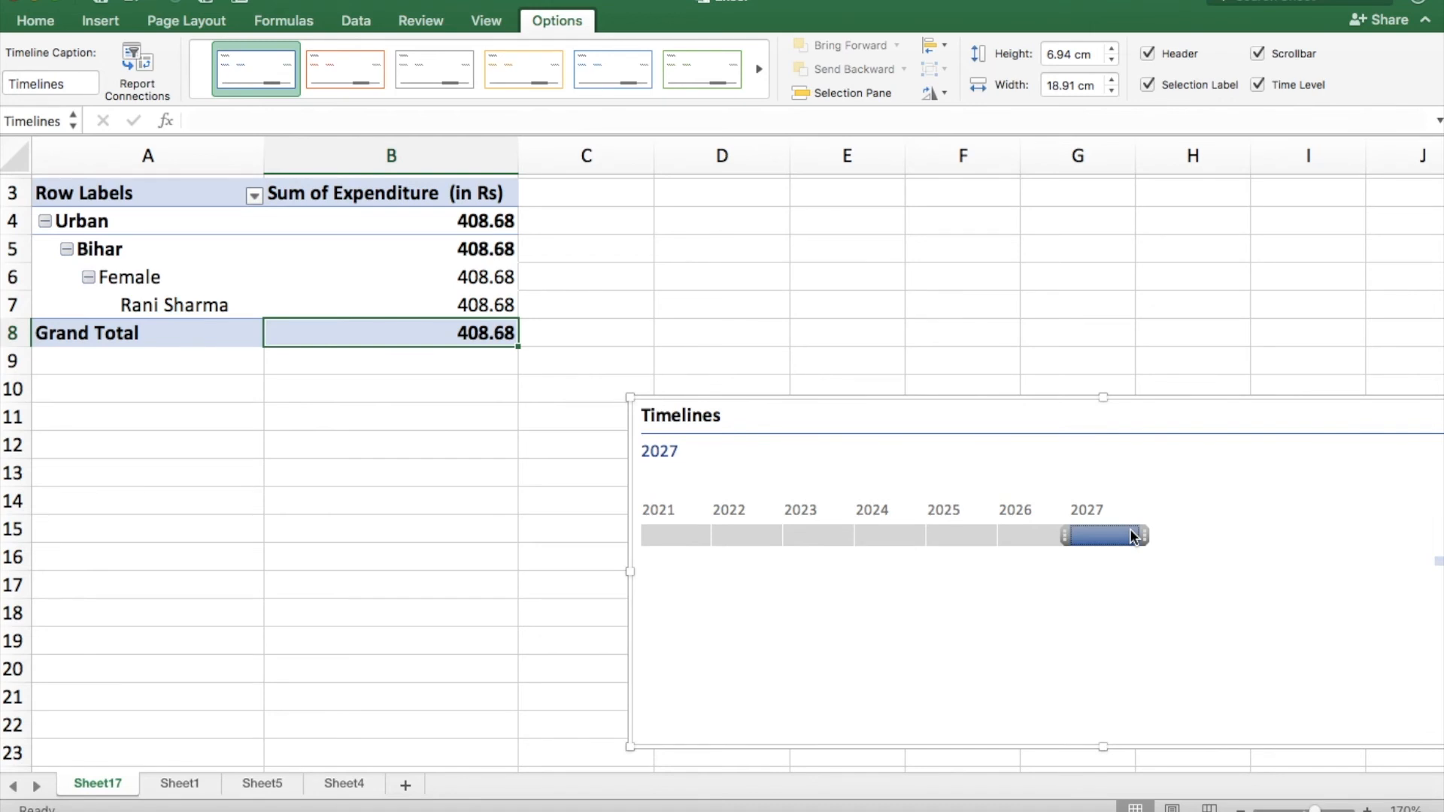
Go through the timeline filter again from 2021 to 2026, one year at a time.
click(694, 539)
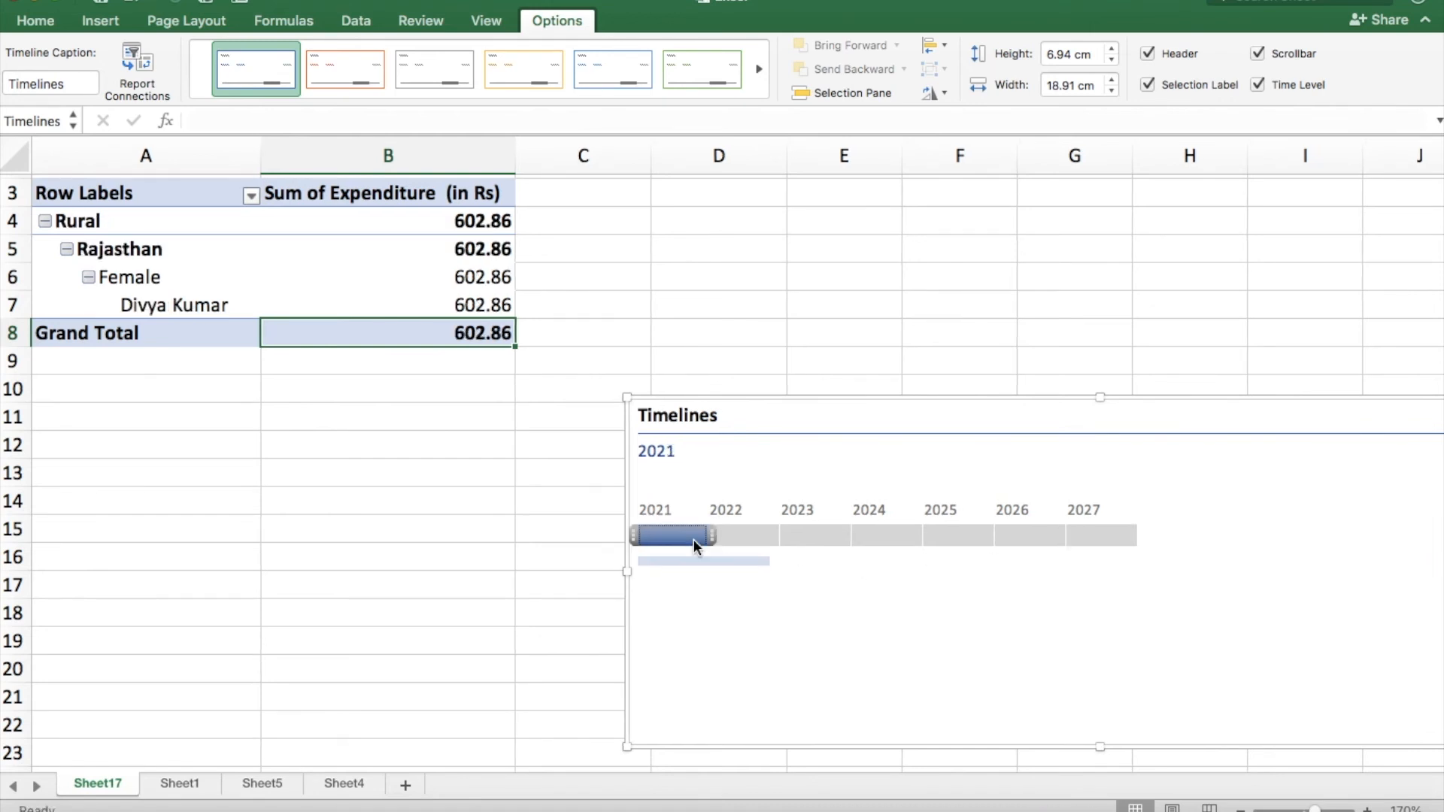
click(747, 539)
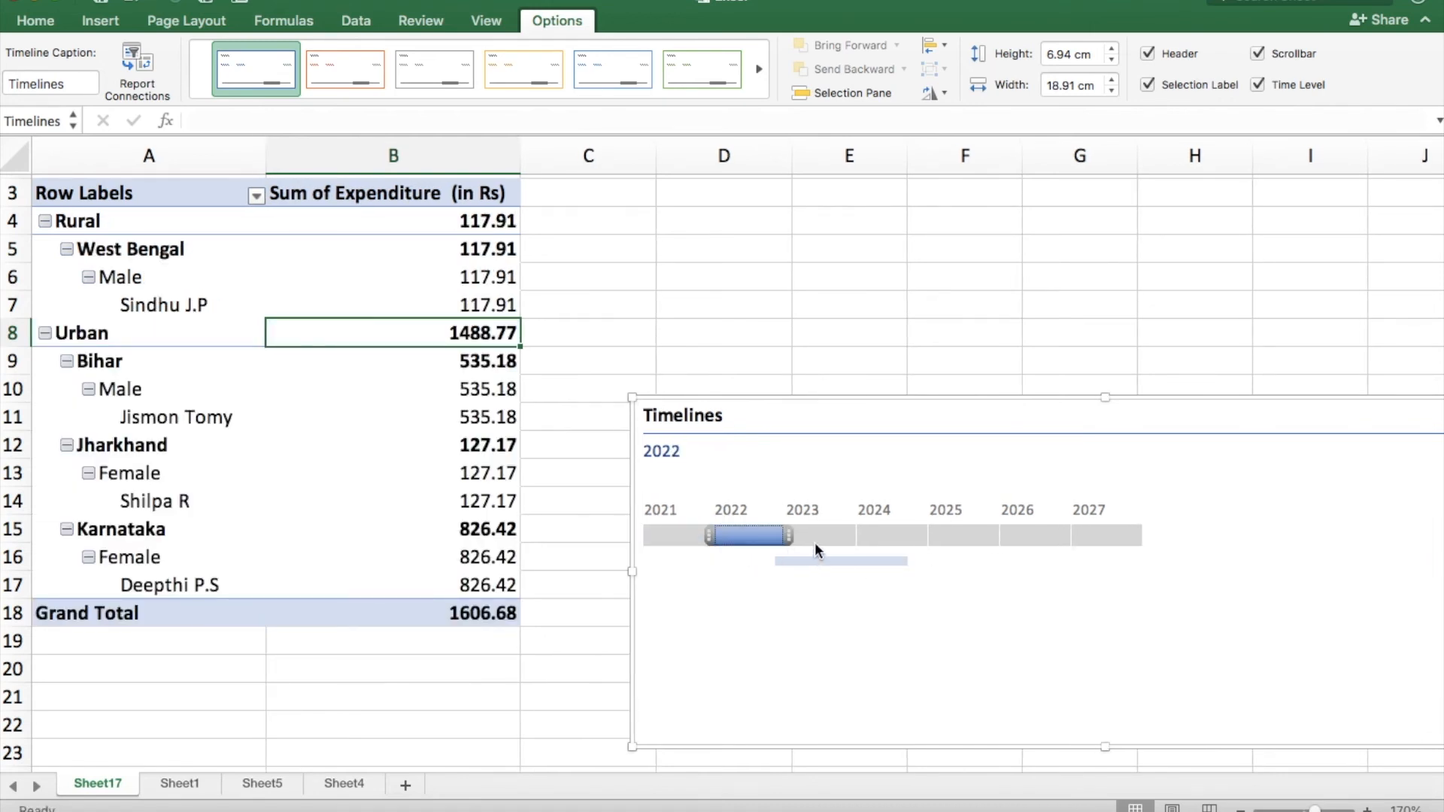
click(815, 536)
click(923, 538)
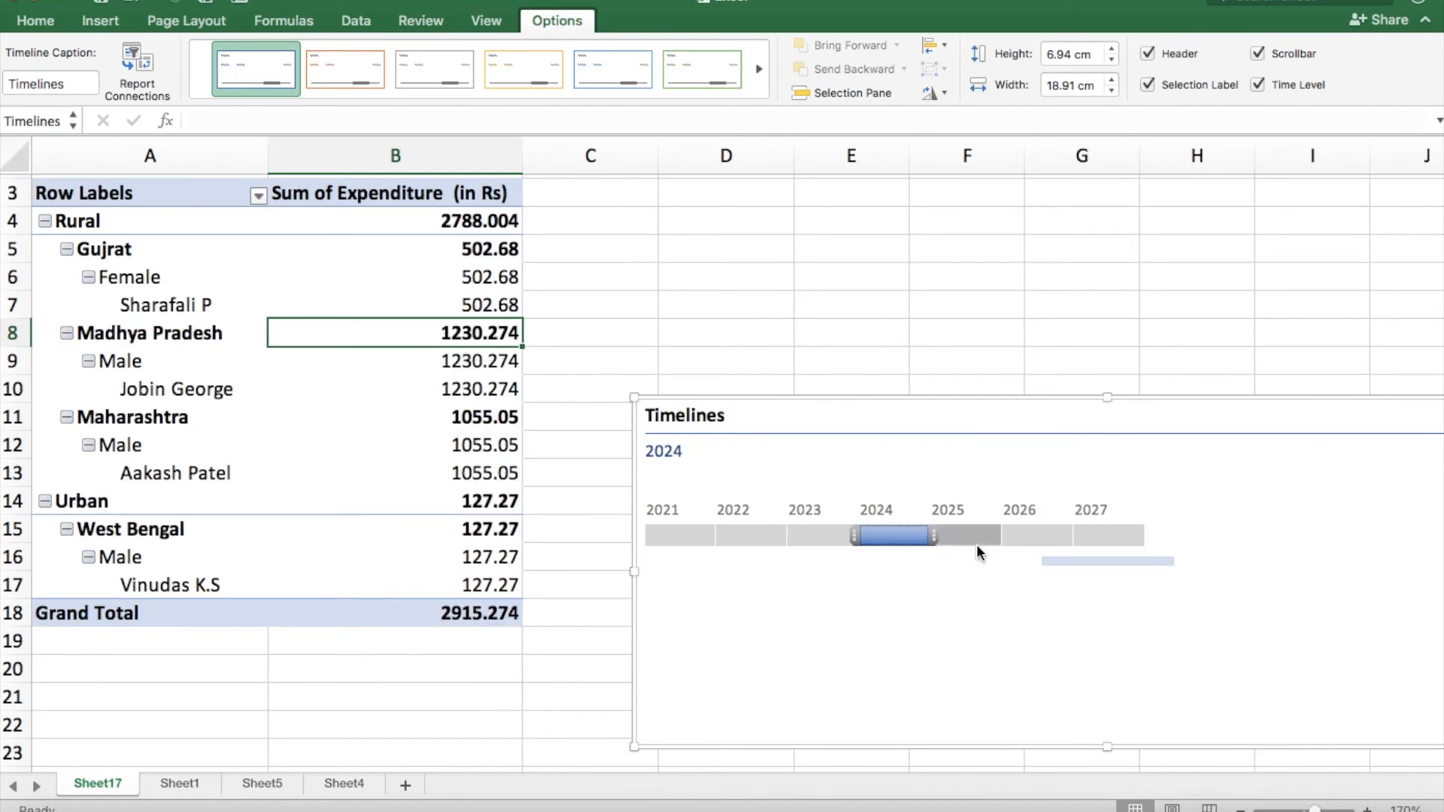
click(1008, 536)
click(1062, 535)
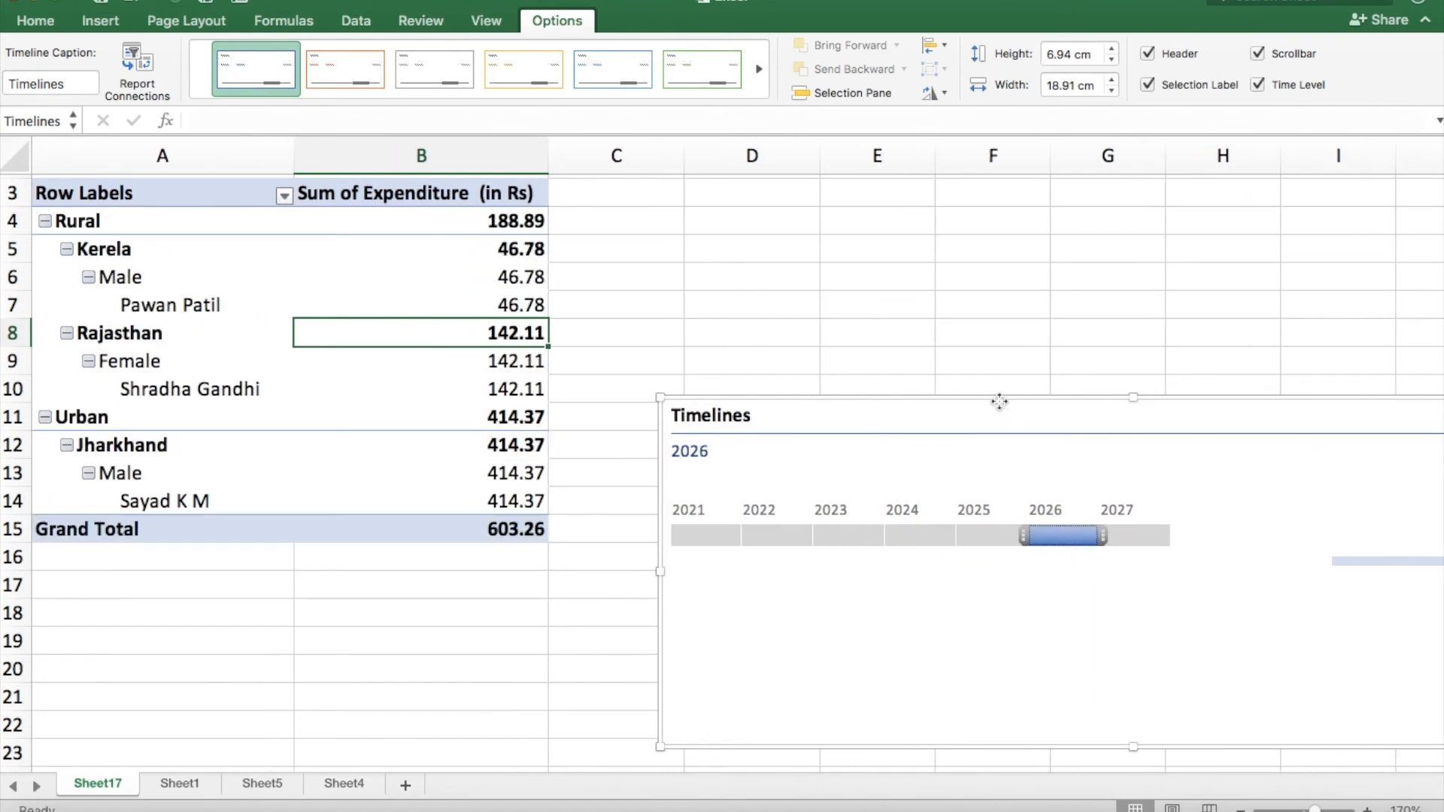
Delete the Timelines timeline from the sheet.
key(Delete)
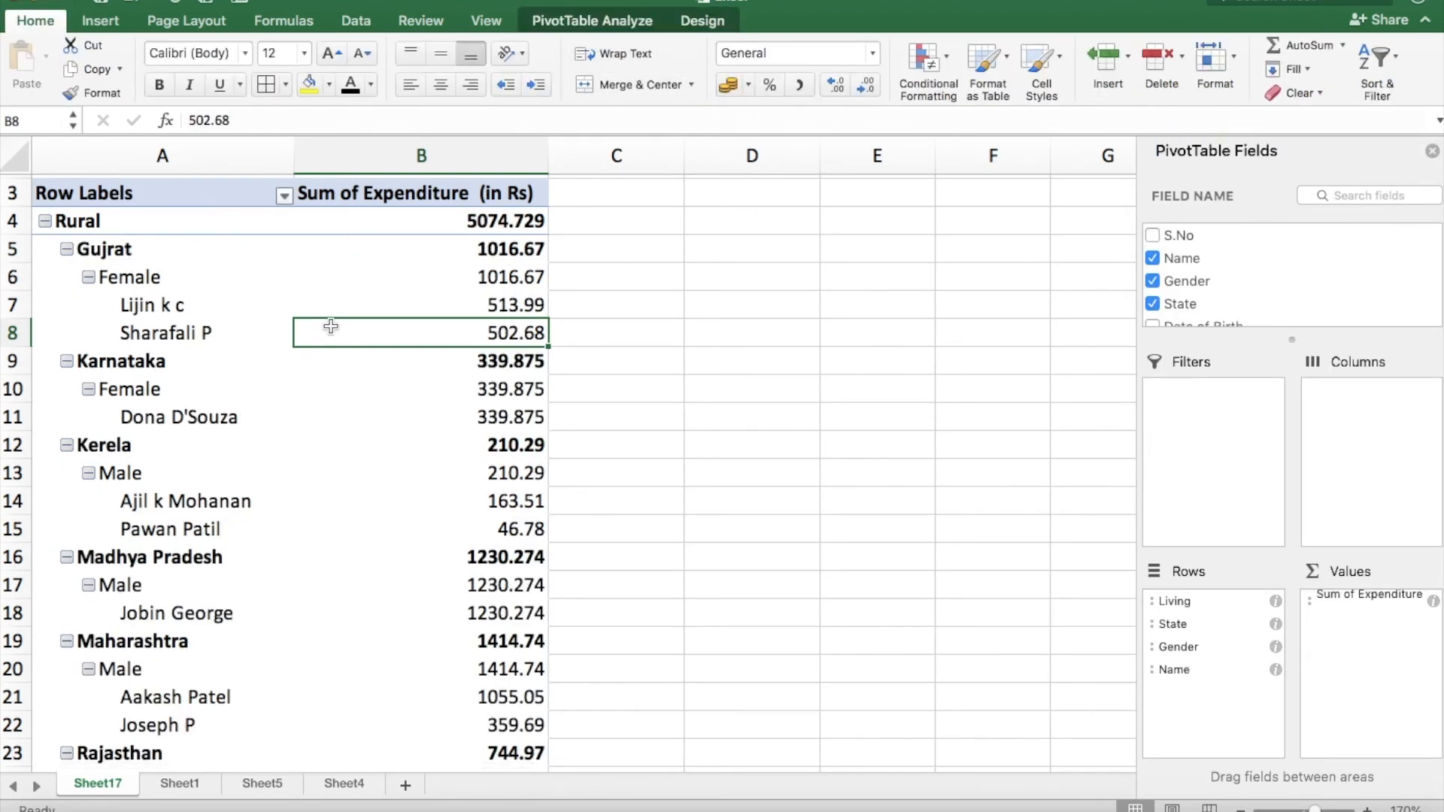
Check the source data on Sheet1 and refresh all data for the PivotTable on Sheet17.
click(611, 26)
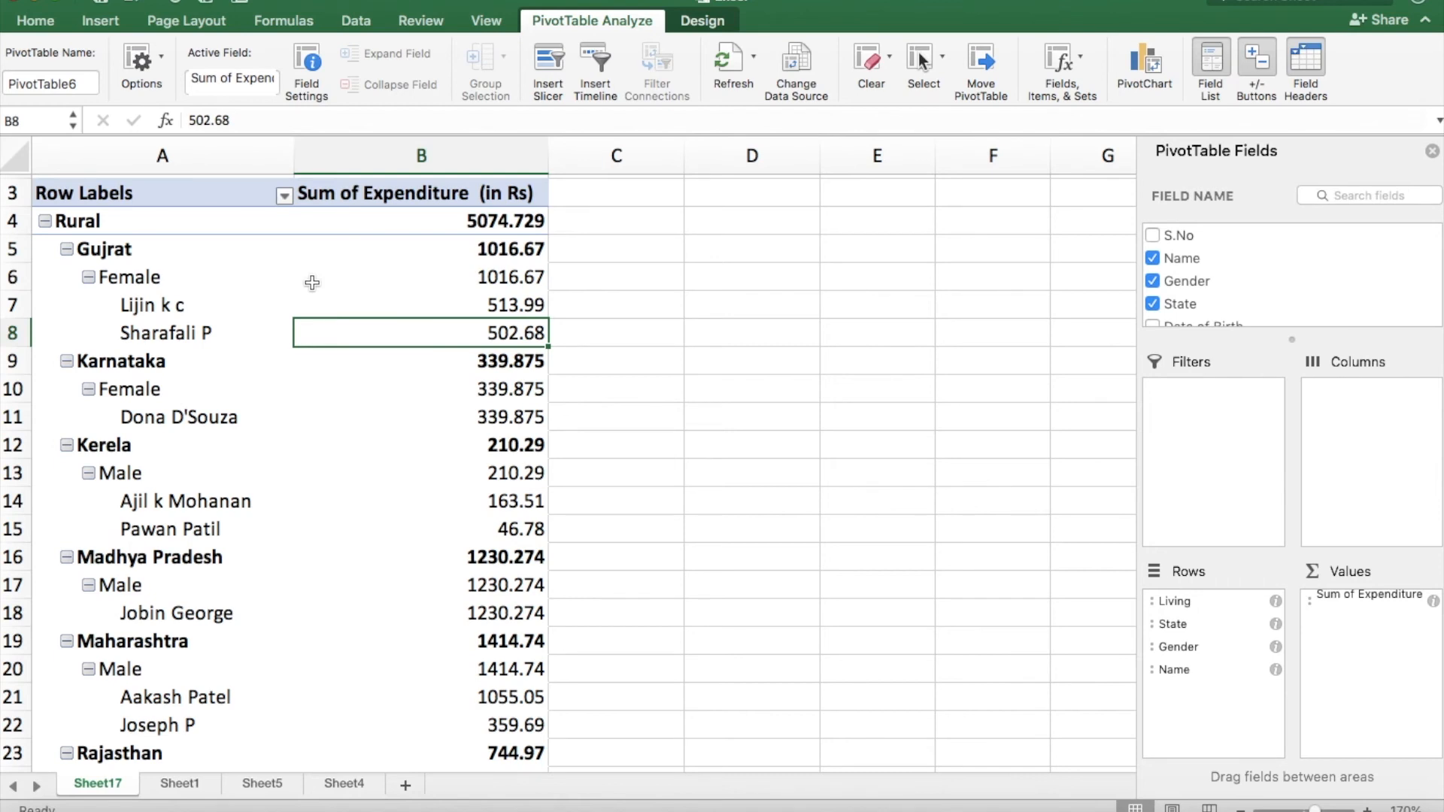
click(194, 784)
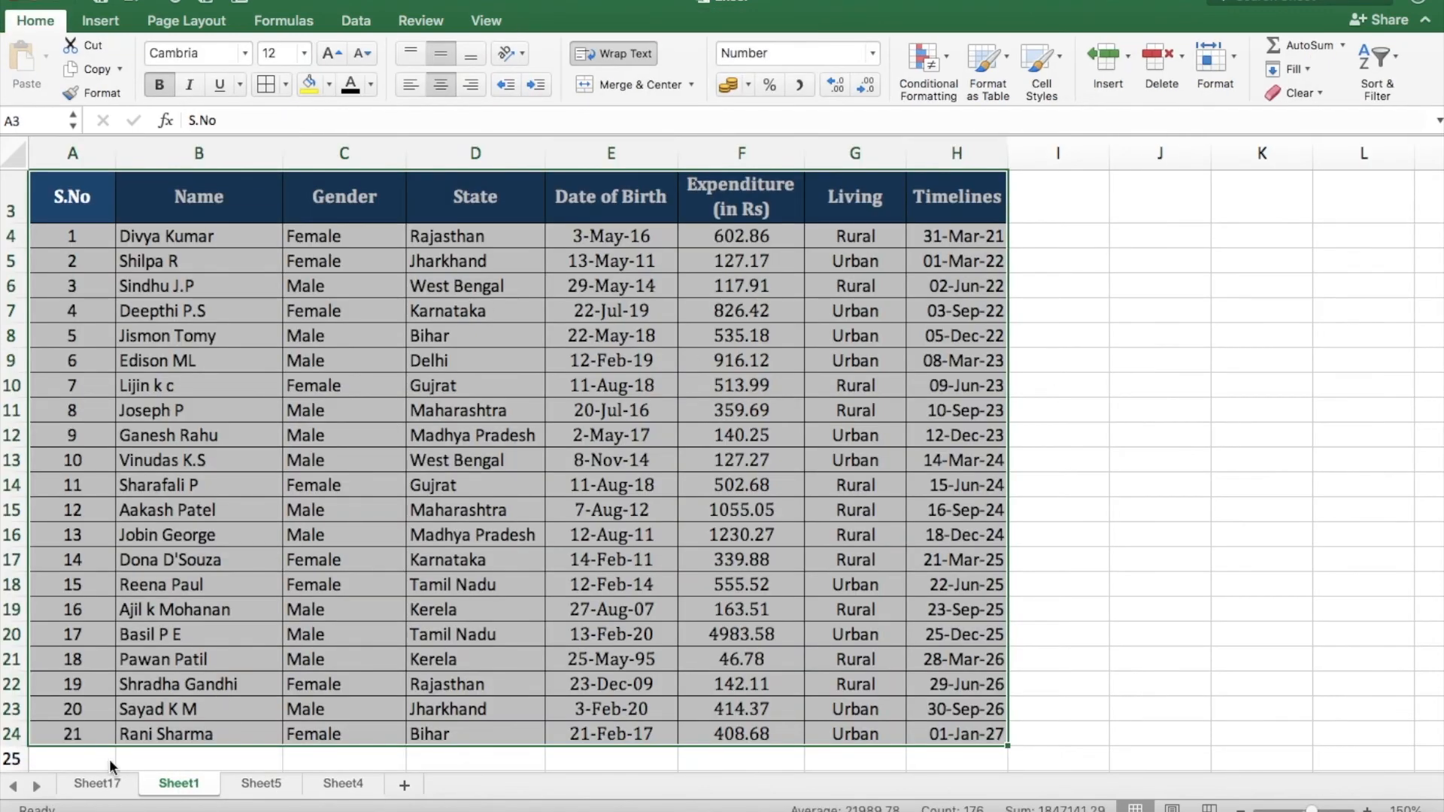
click(98, 784)
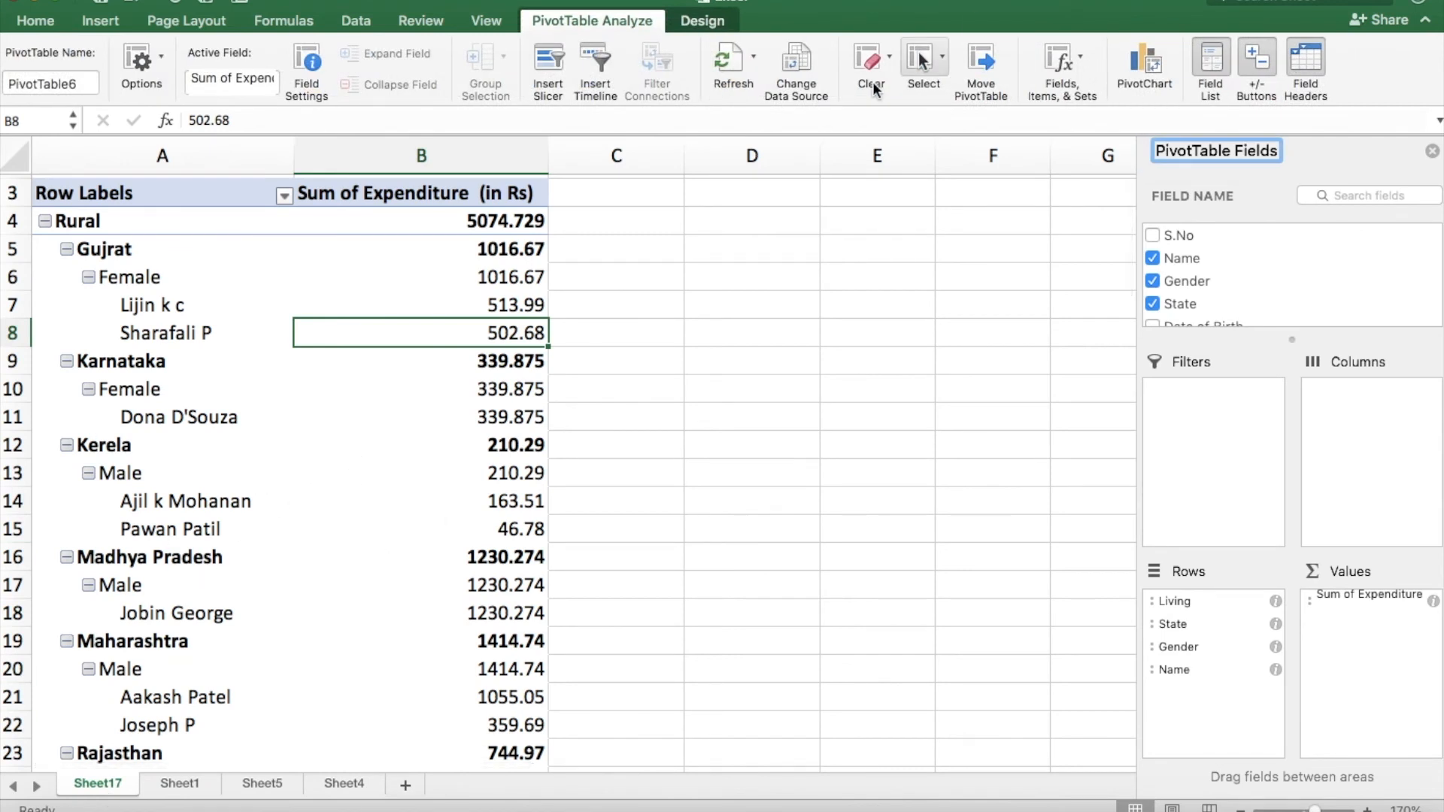
click(753, 62)
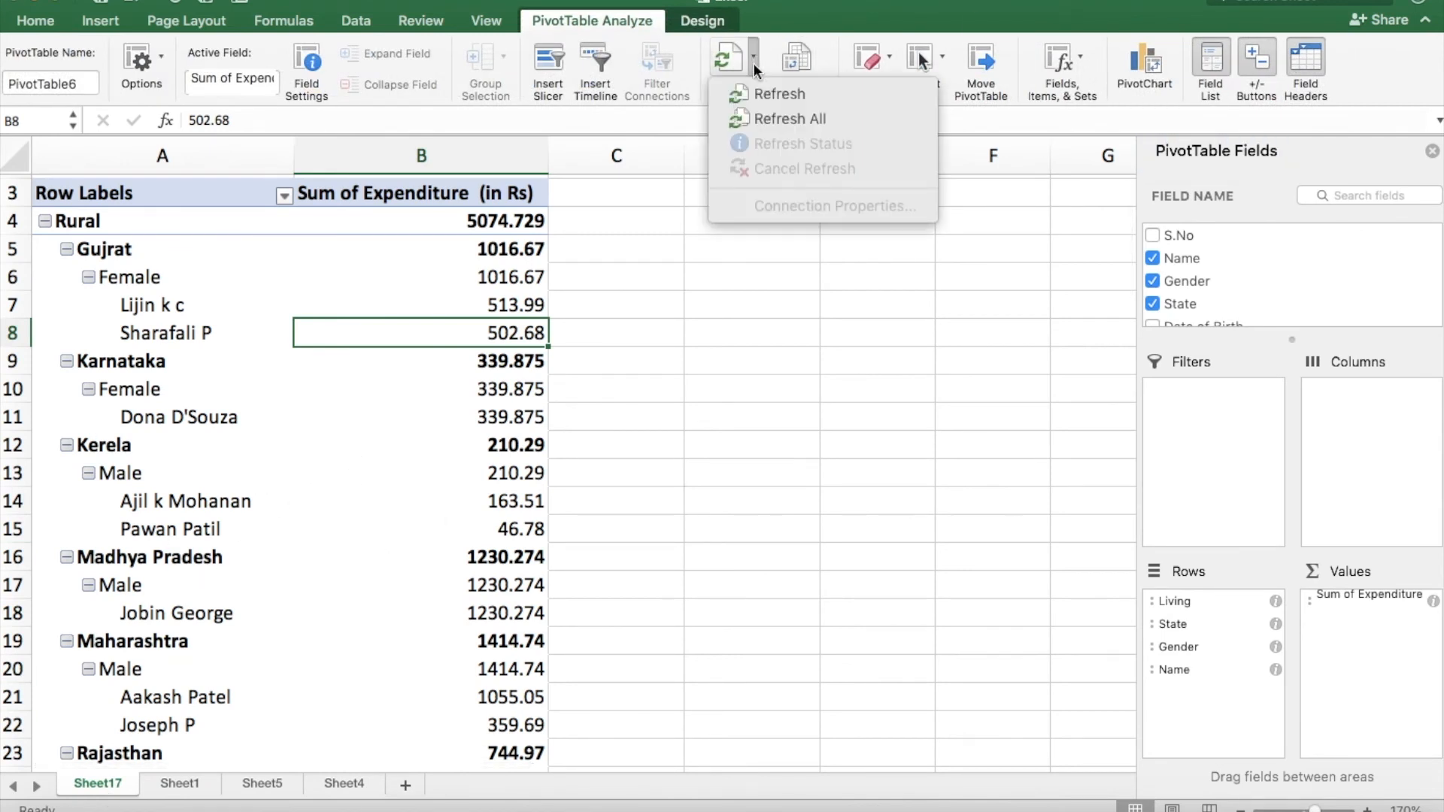
click(764, 121)
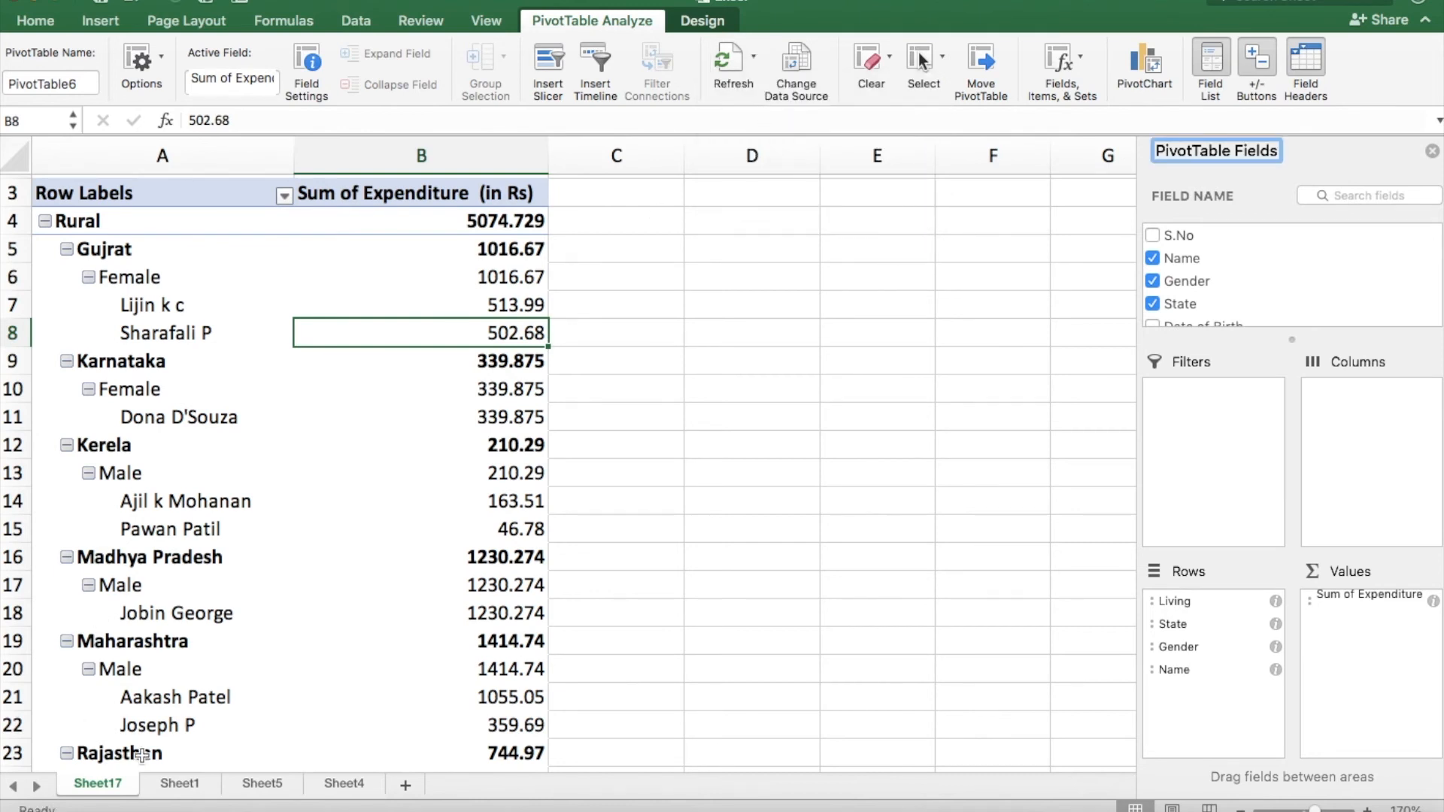
Examine the source table on Sheet1 down to its last row and return to the PivotTable on Sheet17.
click(179, 786)
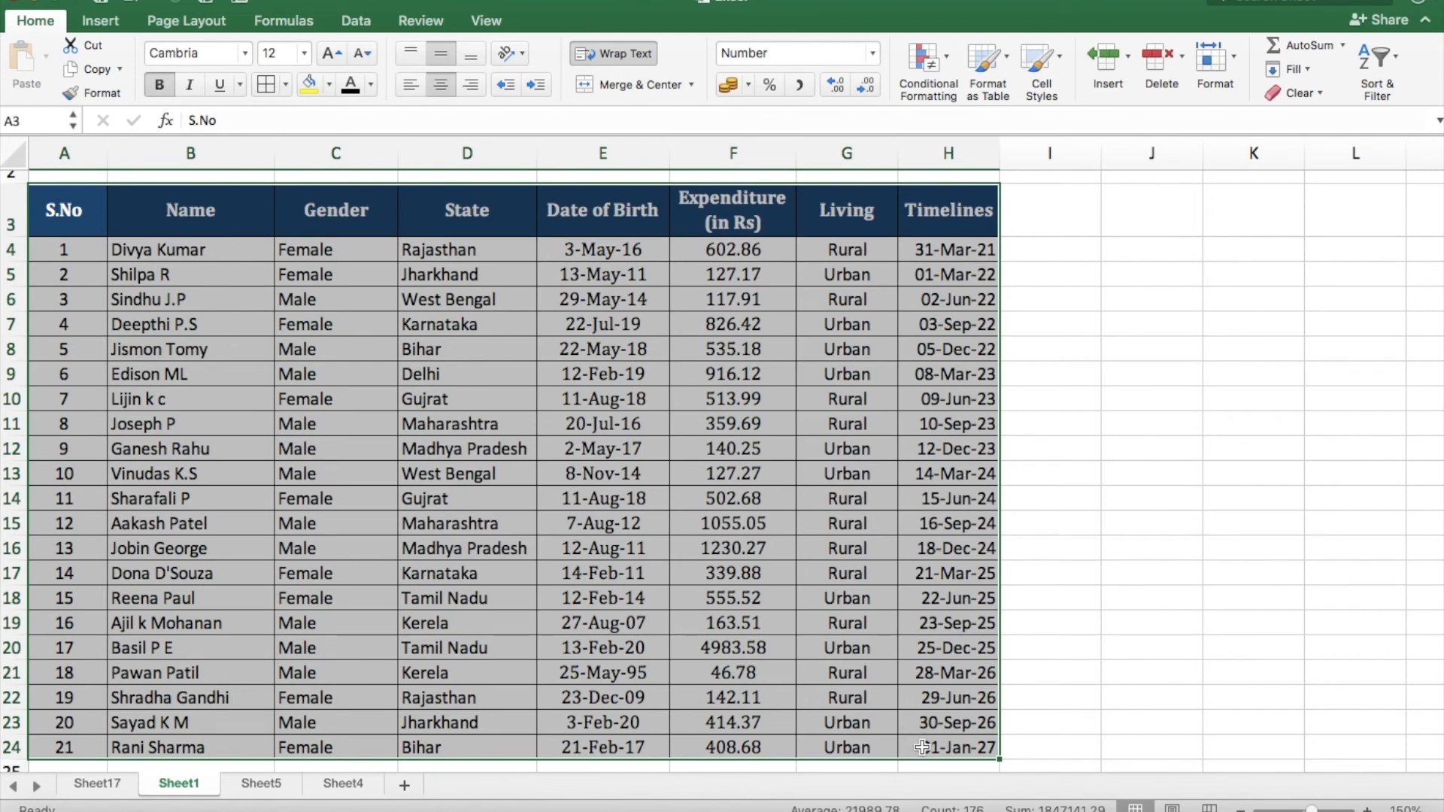
scroll(624, 684, down, 3)
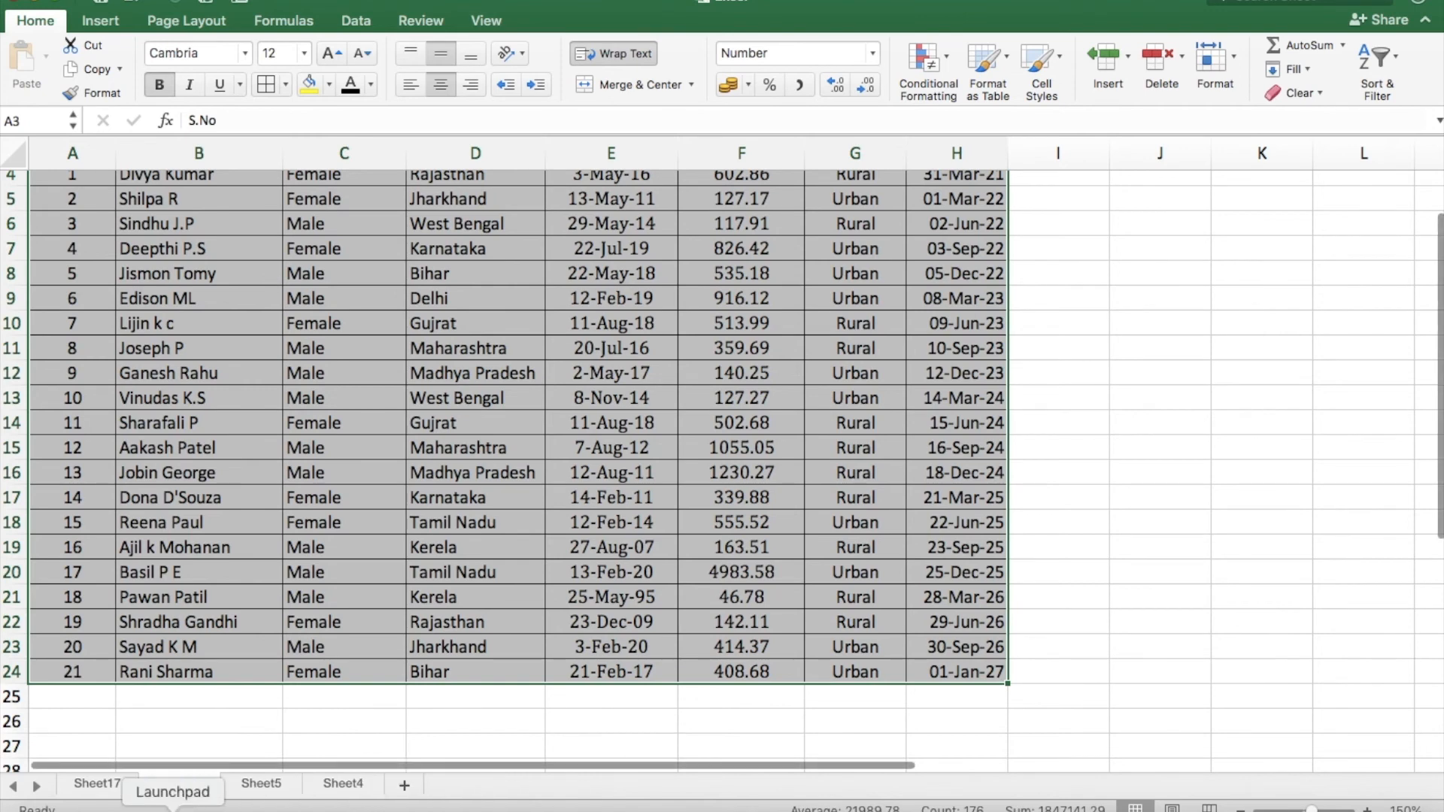
click(98, 785)
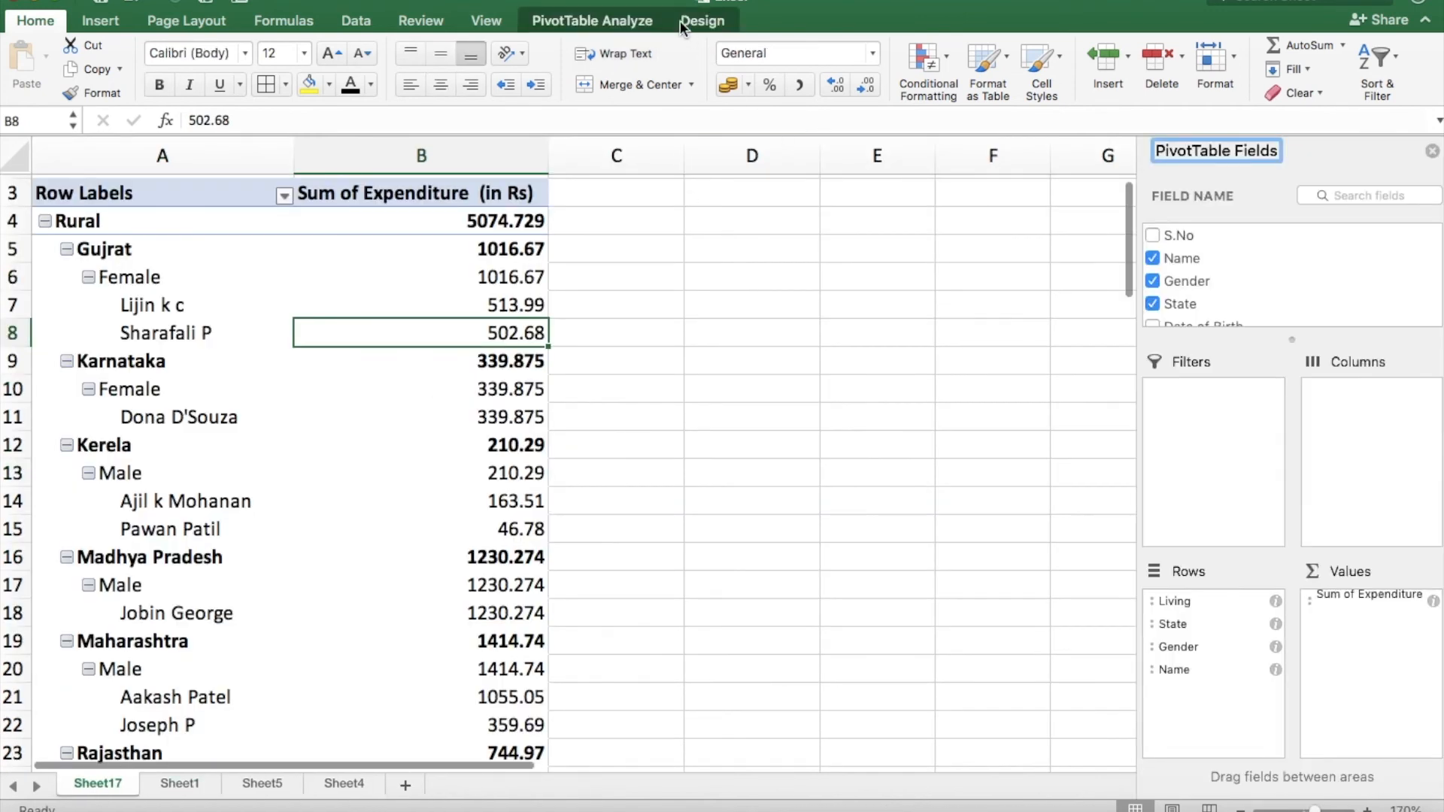
View the PivotTable's data source range and its move options, cancelling both without changes.
click(641, 24)
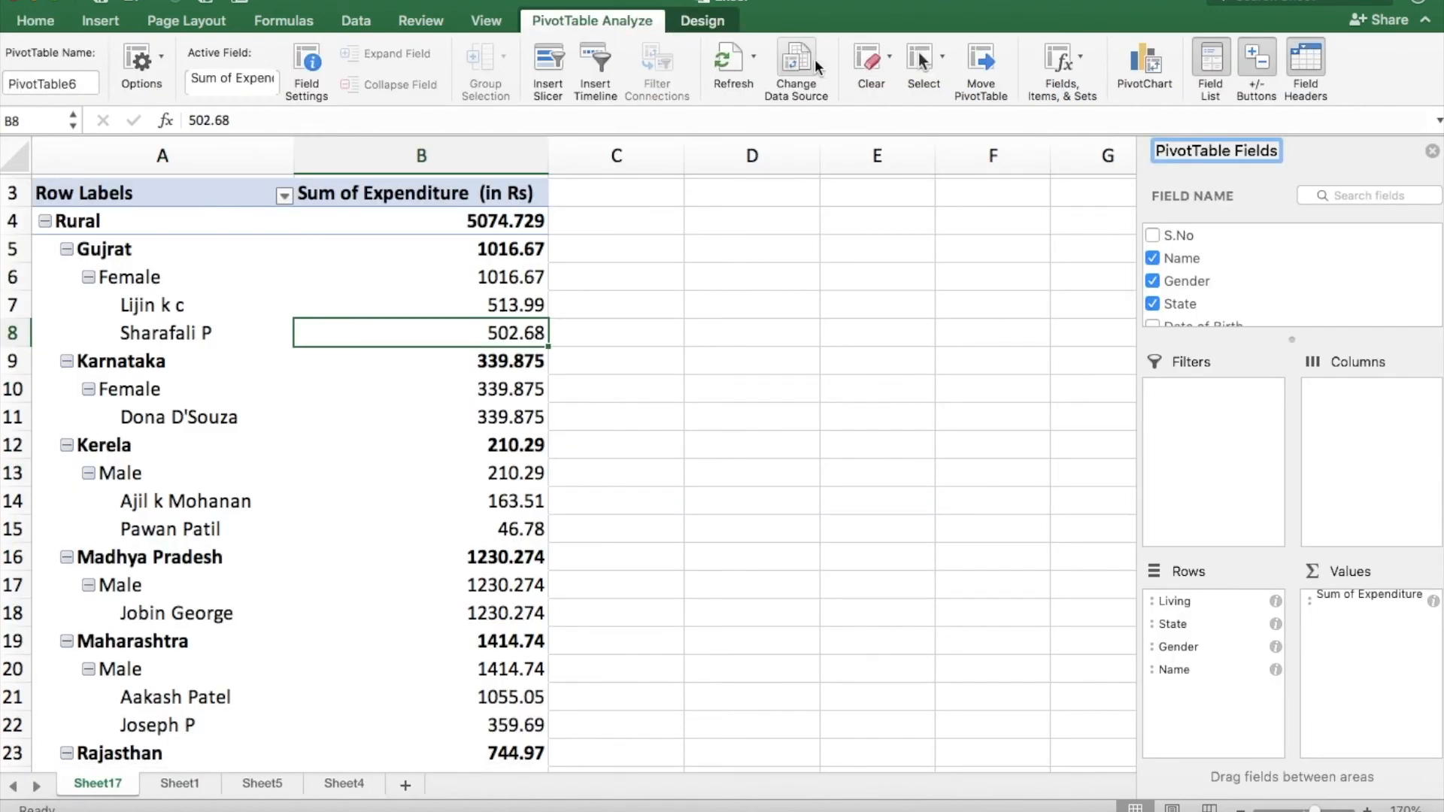
click(815, 60)
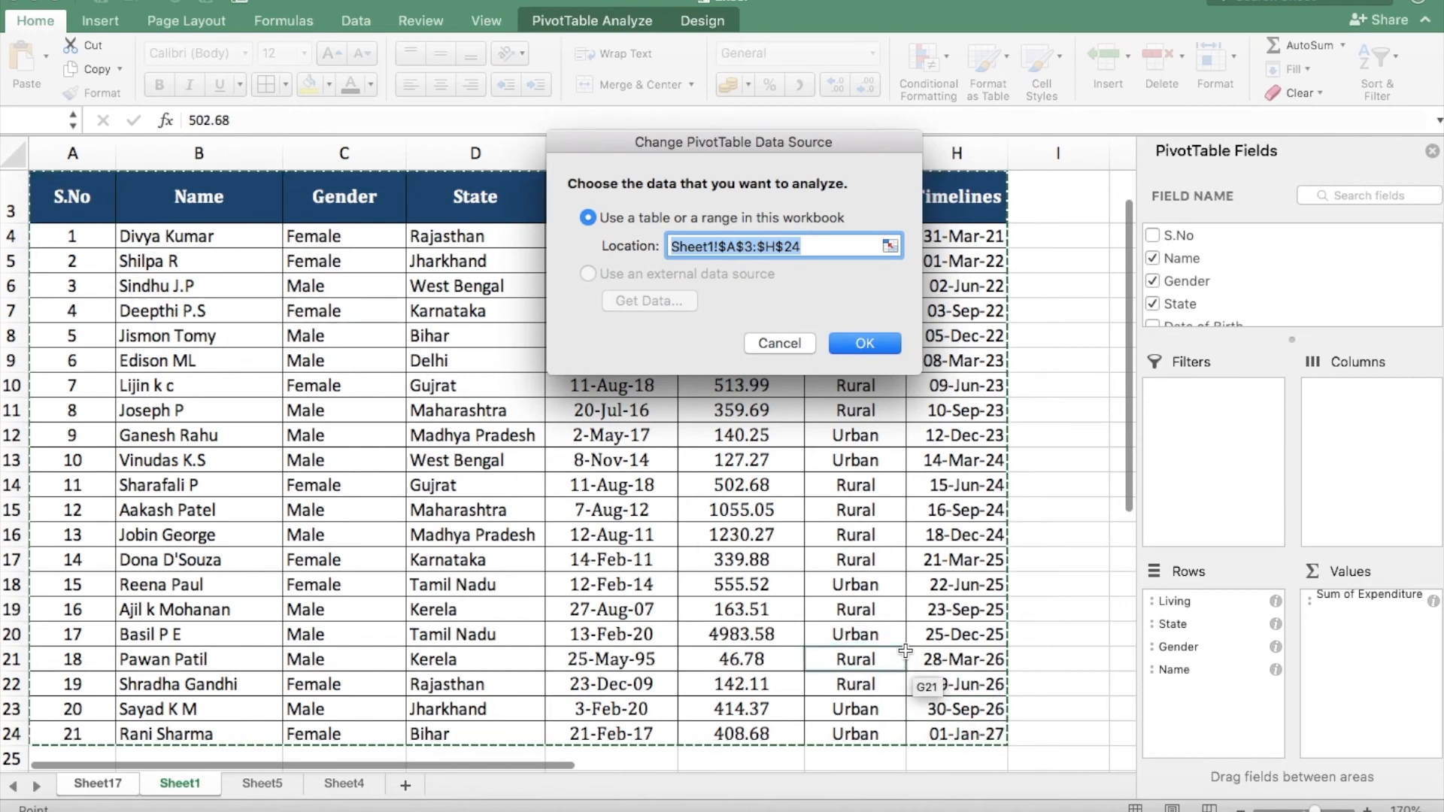
click(795, 346)
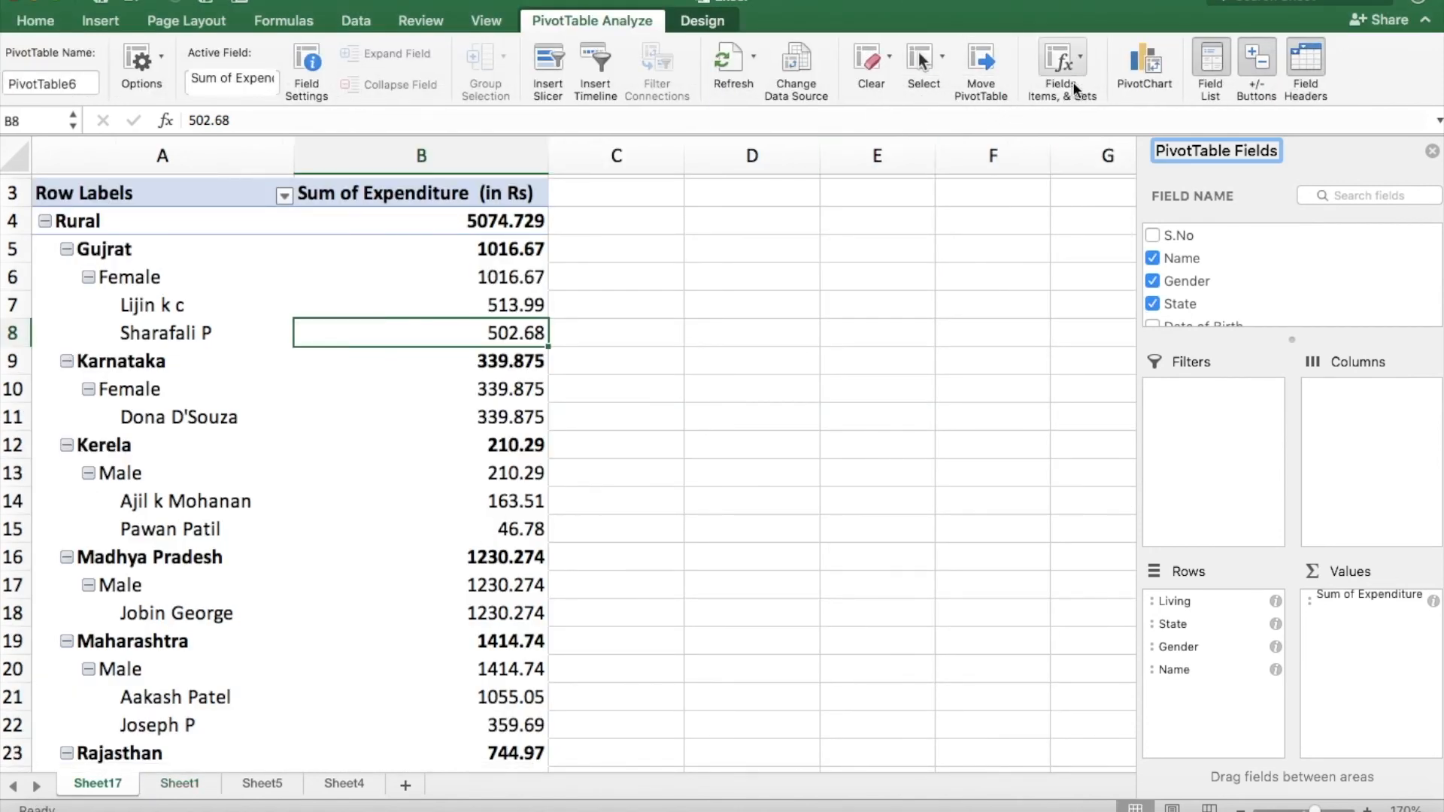
click(982, 64)
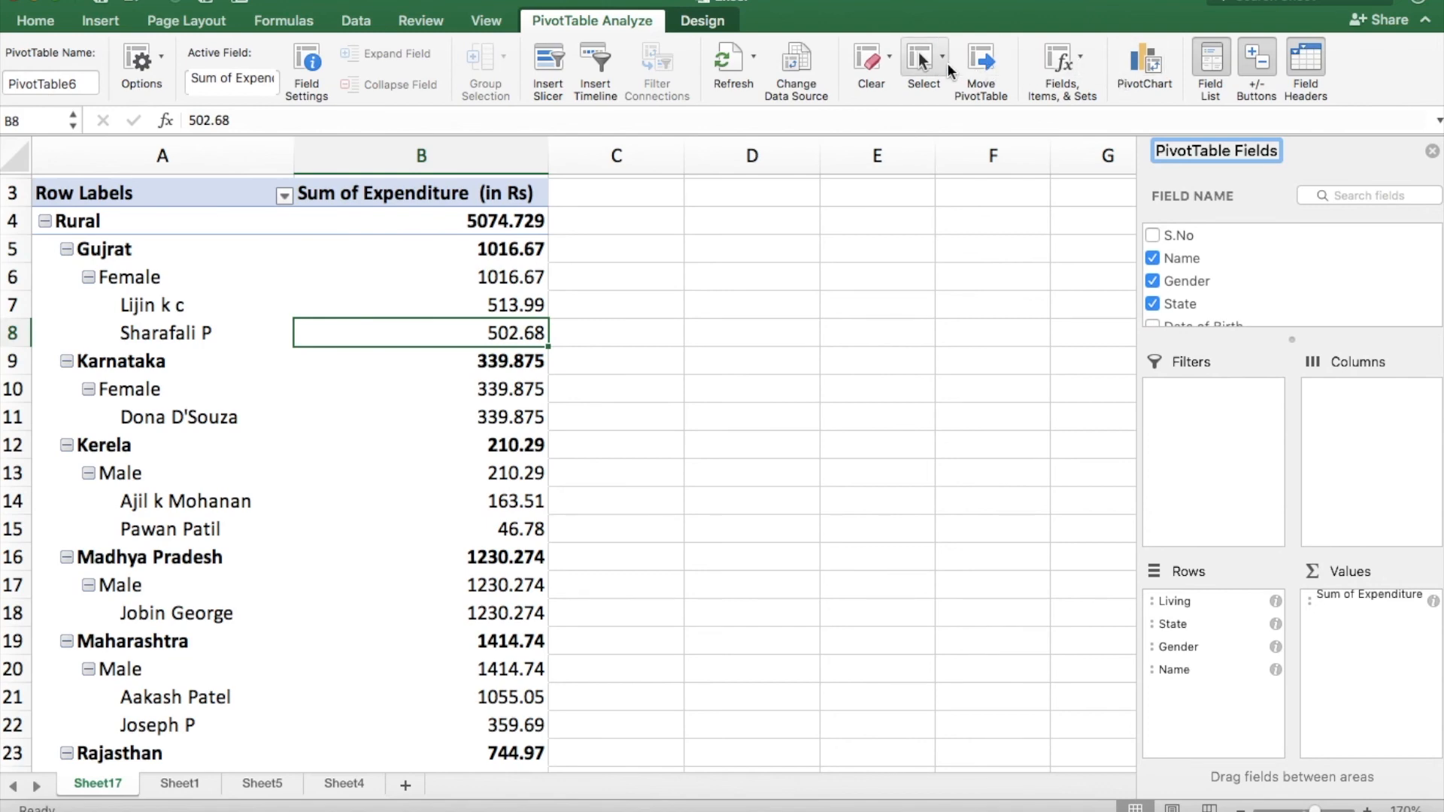
click(797, 309)
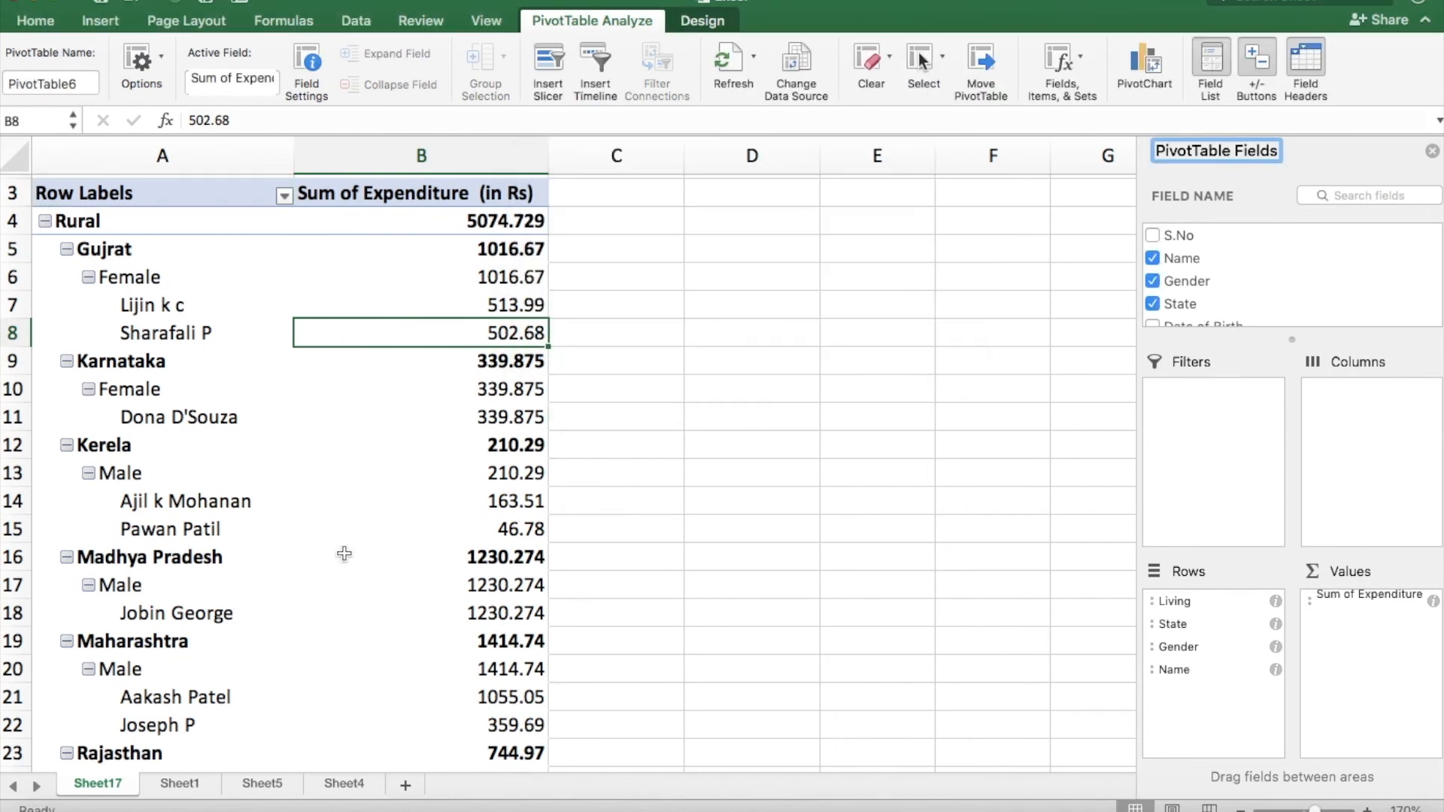
Select the entire PivotTable, only its labels, only its values, and labels and values together, one after another.
click(922, 61)
click(970, 161)
click(945, 72)
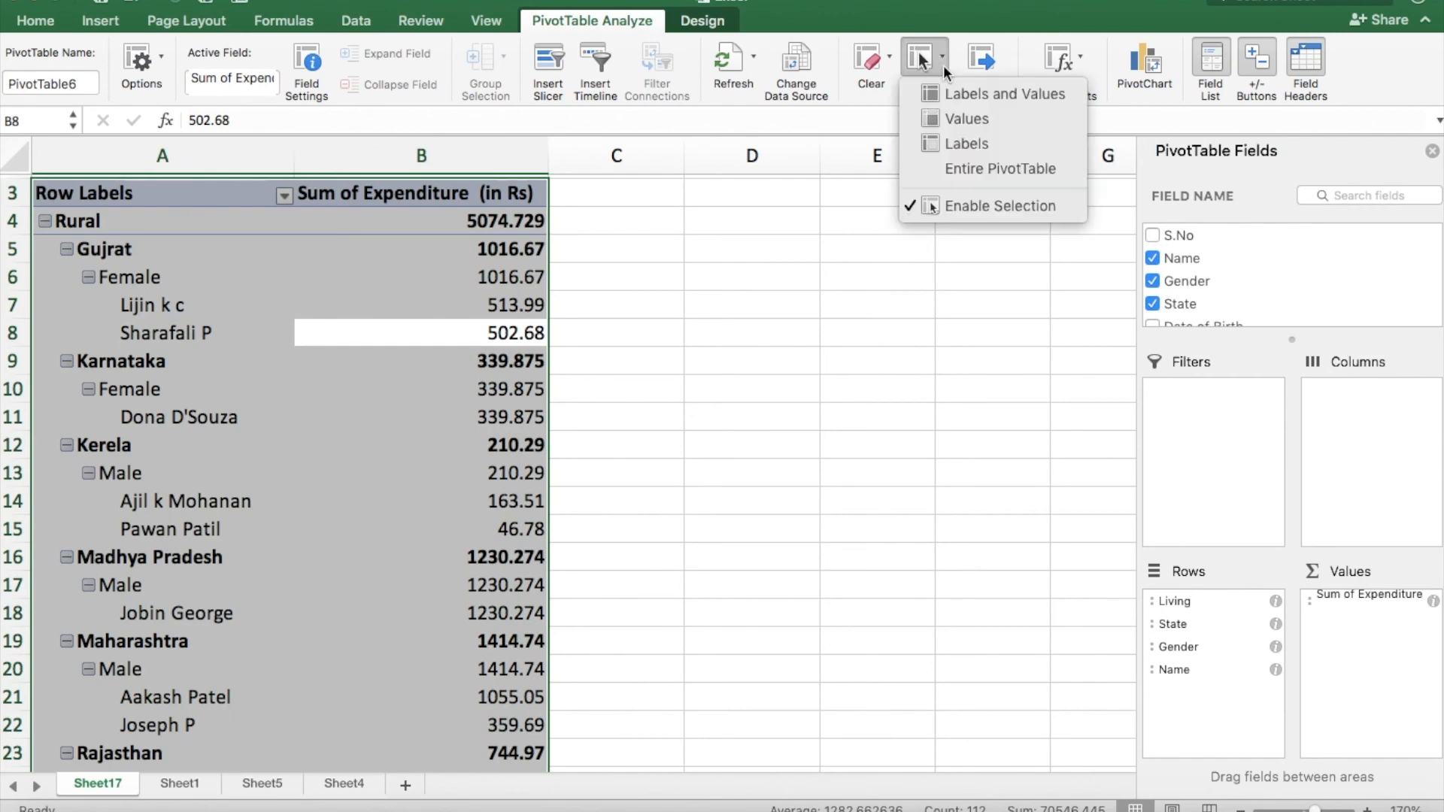
click(970, 147)
click(941, 66)
click(983, 119)
click(942, 66)
click(983, 94)
click(941, 66)
click(997, 179)
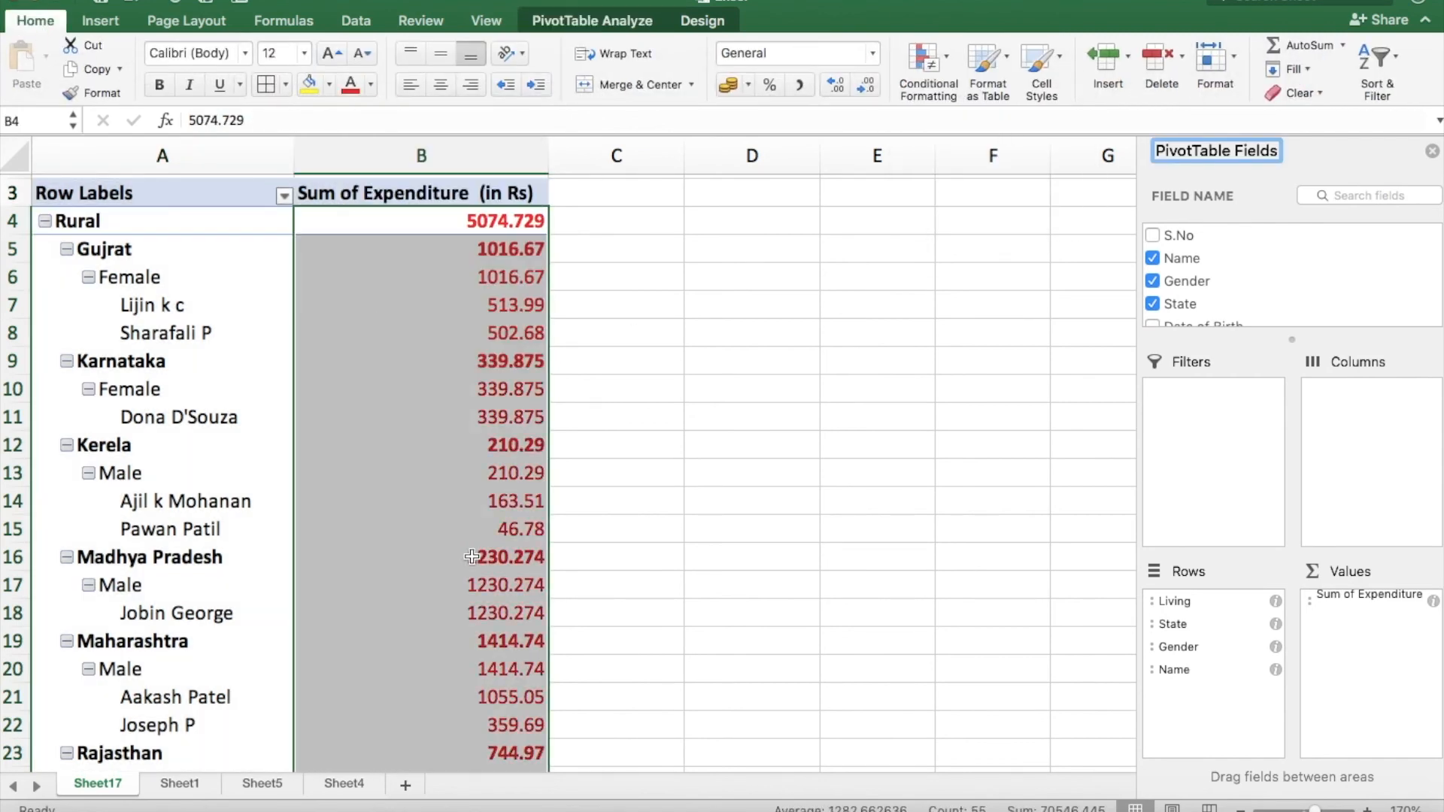
Open the calculated field settings of the PivotTable and examine the fields available for a formula.
click(609, 22)
click(1060, 60)
click(1097, 90)
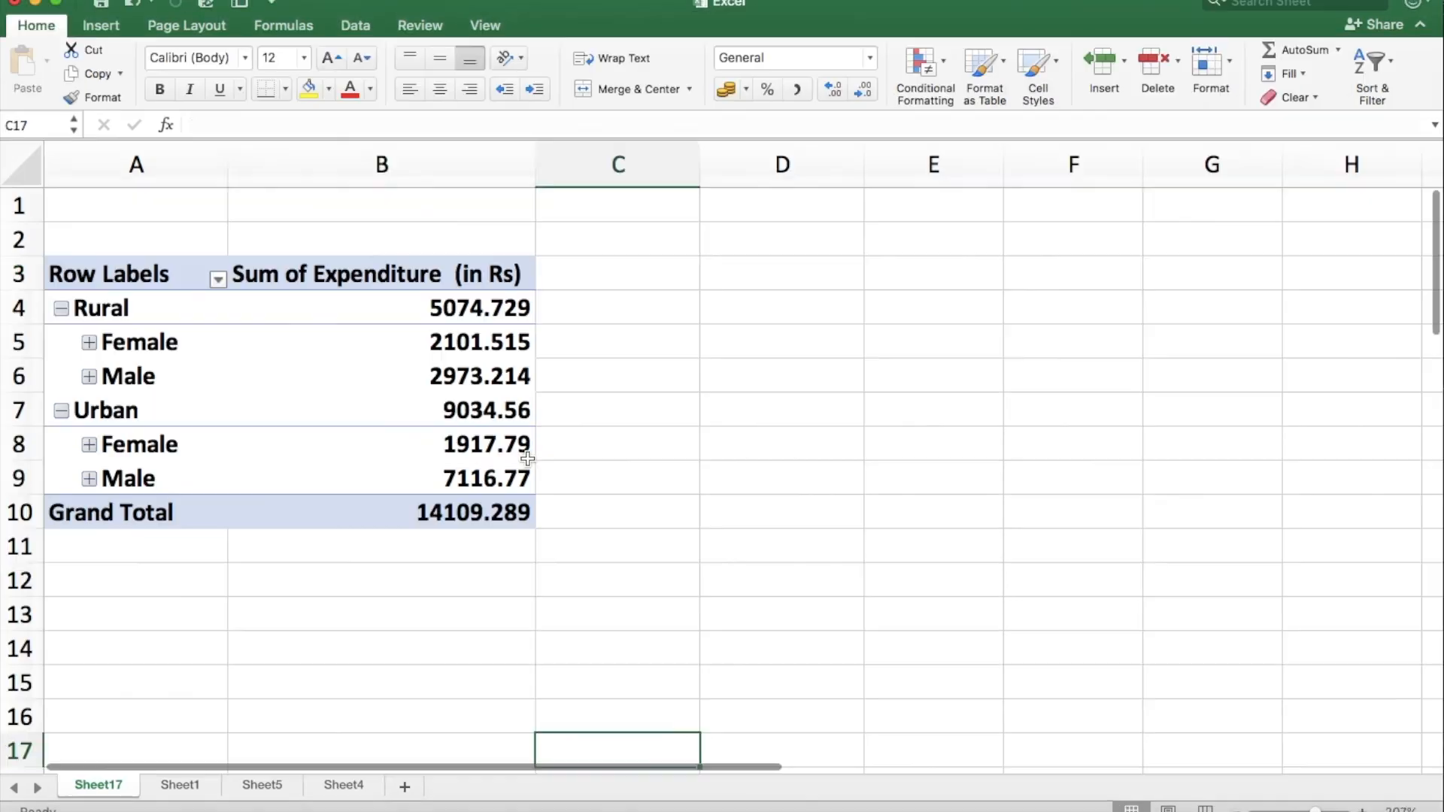
click(527, 459)
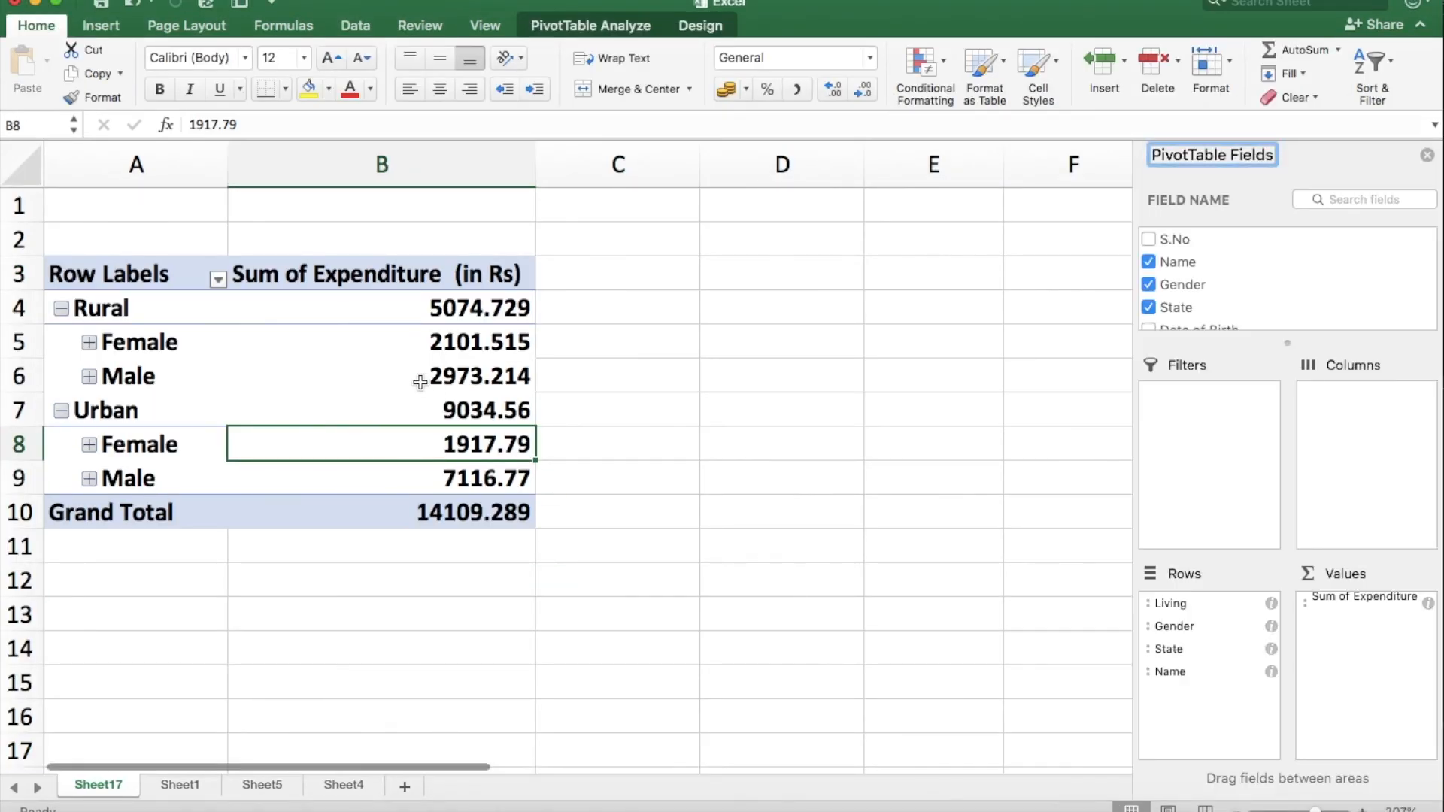
Insert a PivotChart of the expenditure sums by living area and gender, and move it clear of the PivotTable.
click(334, 352)
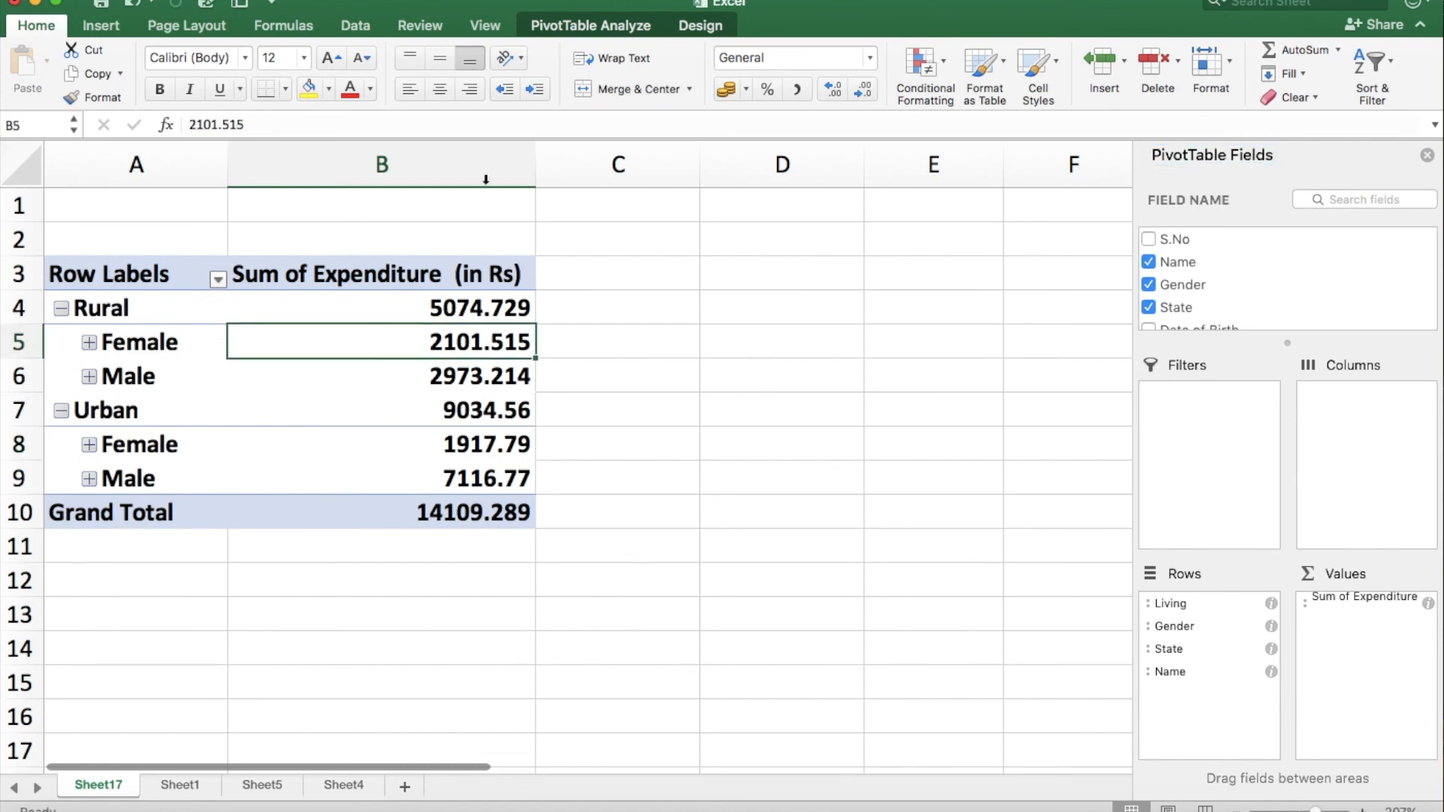
click(615, 31)
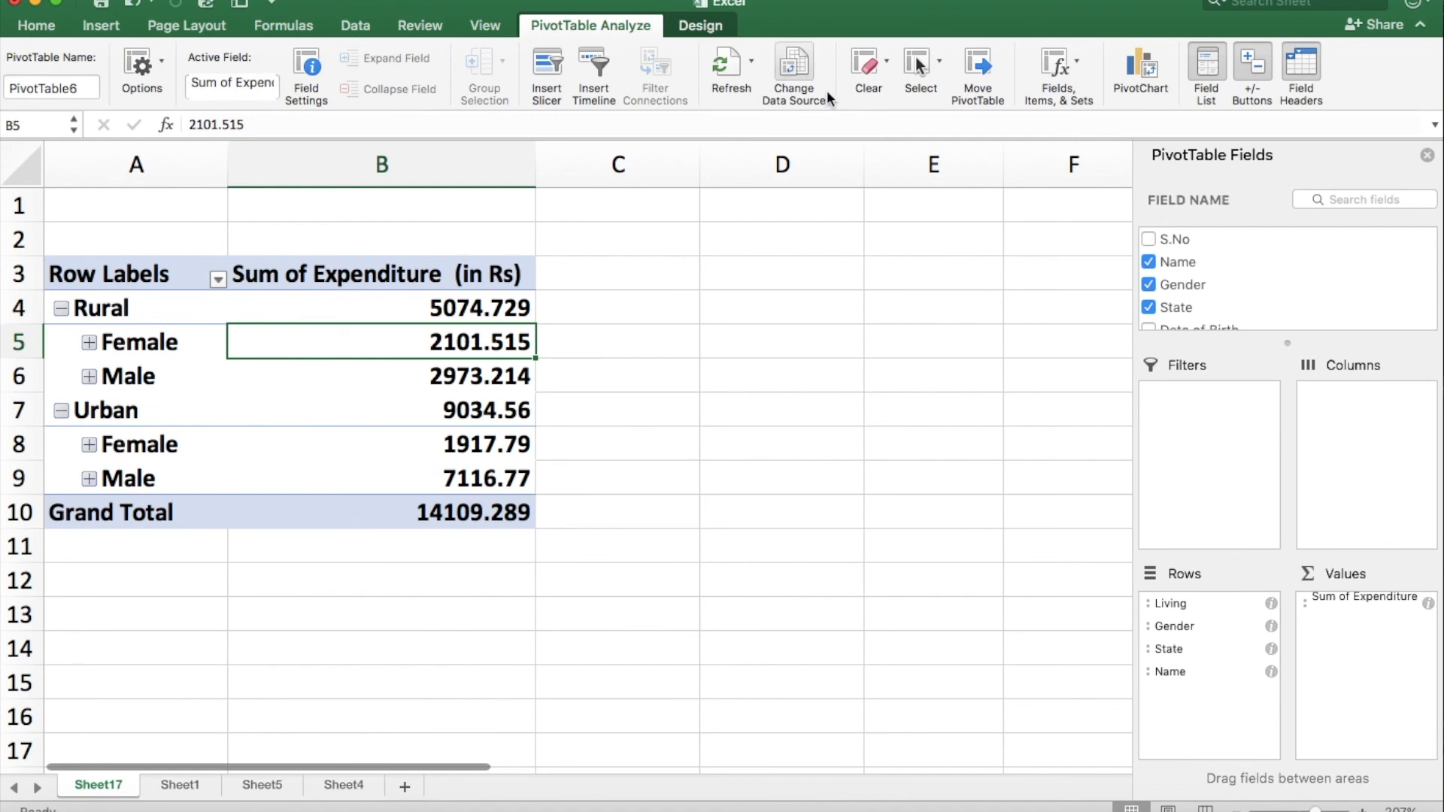
click(1138, 78)
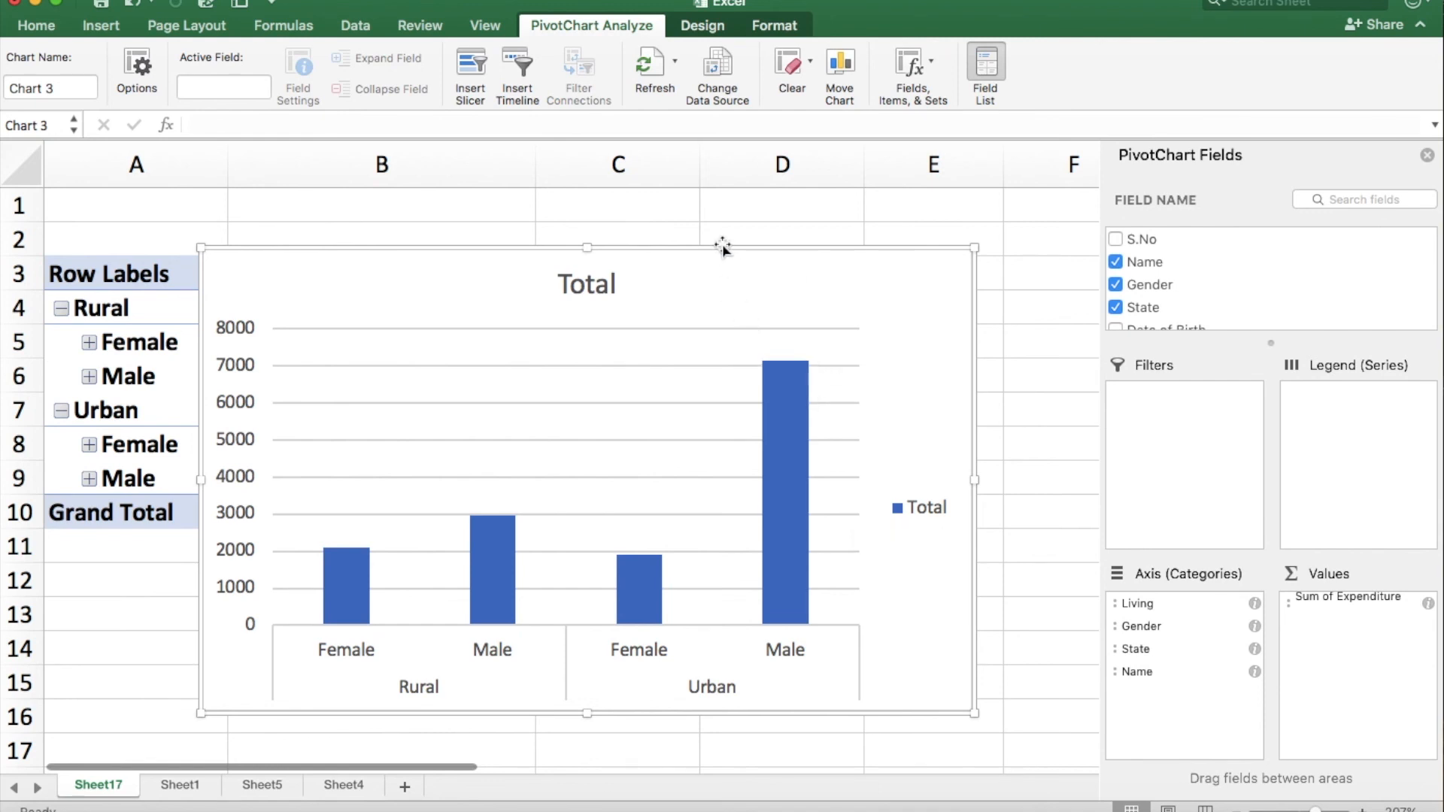
drag(716, 253, 866, 227)
click(204, 408)
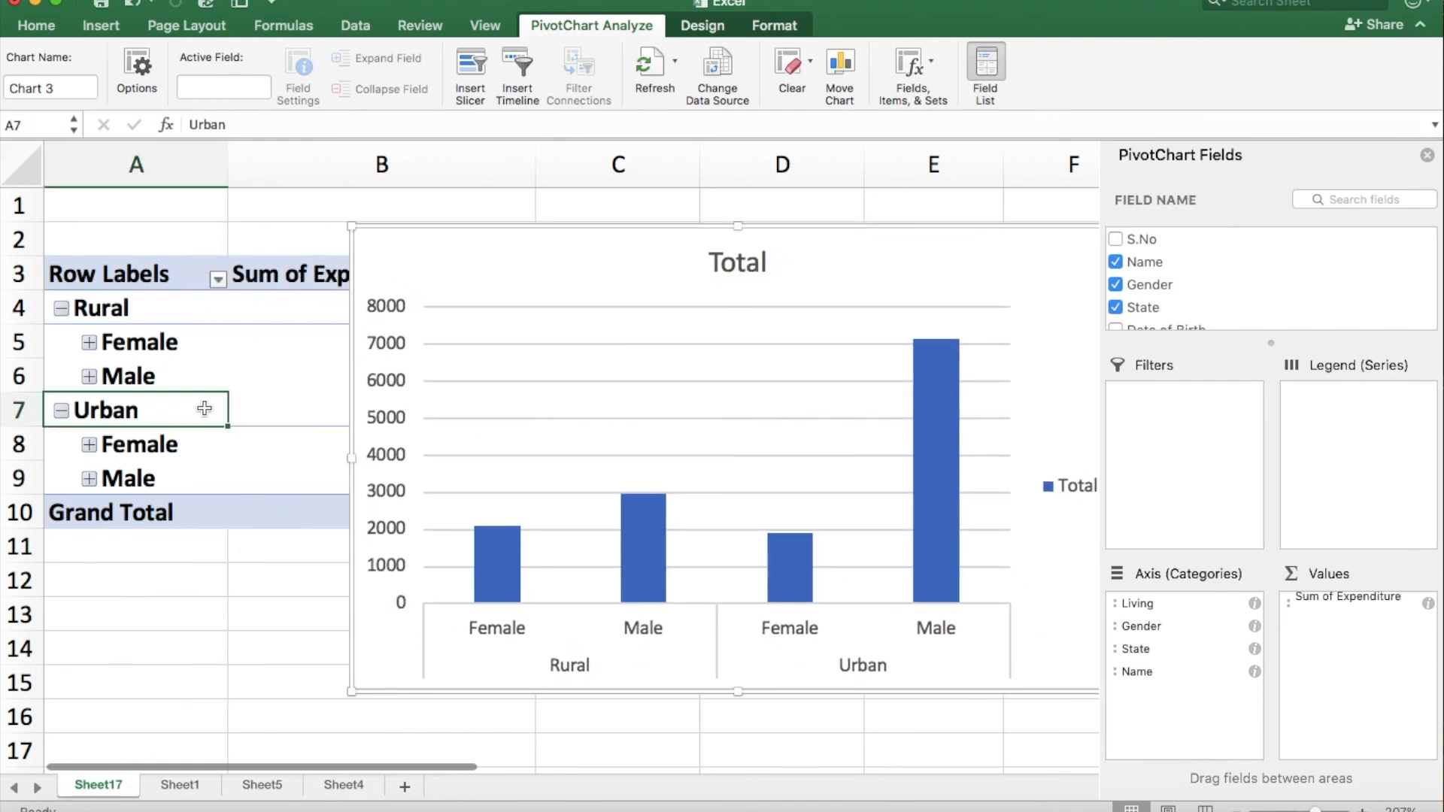
scroll(204, 406, down, 5)
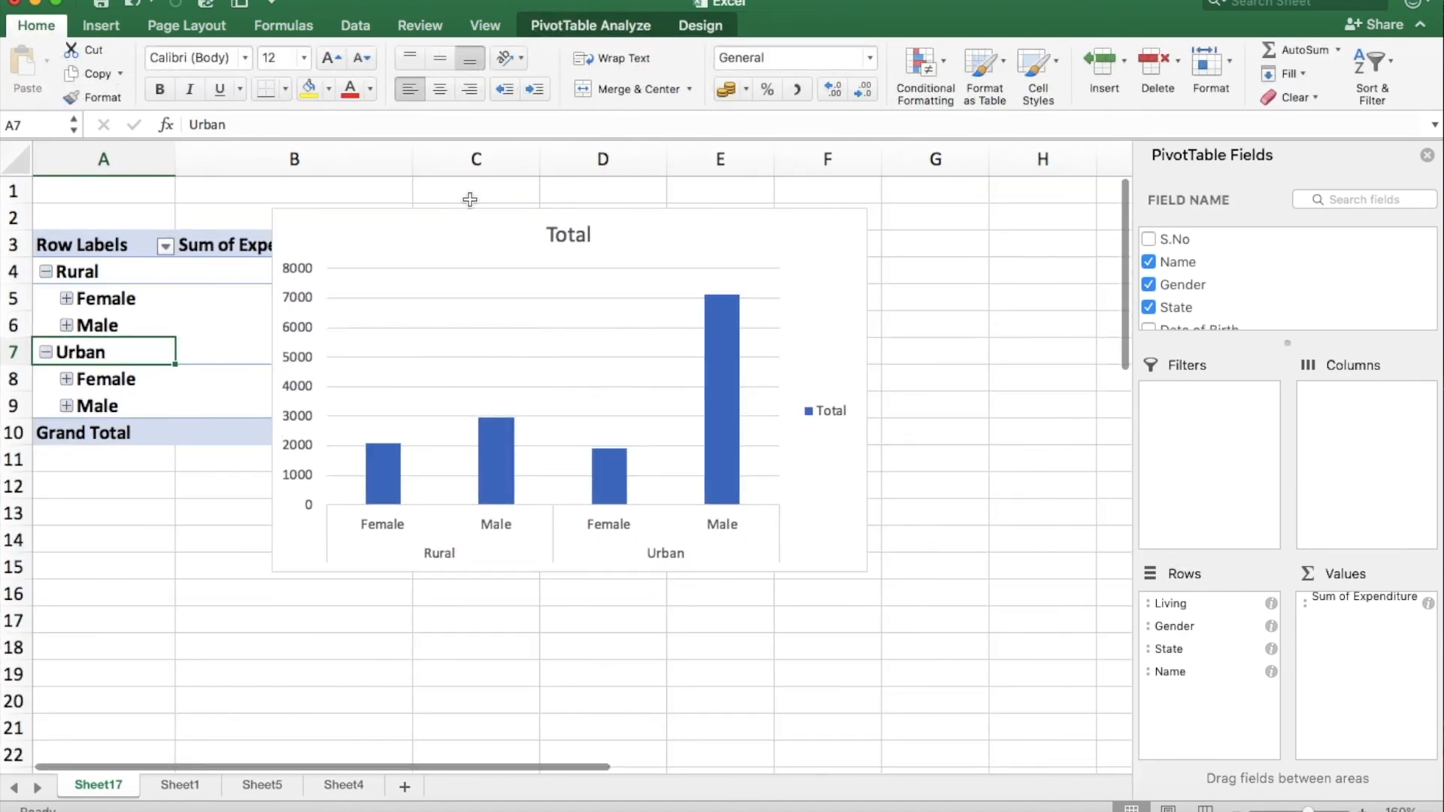
drag(446, 208, 667, 389)
Expand the whole Gender field to its states and names, and collapse it again.
click(168, 308)
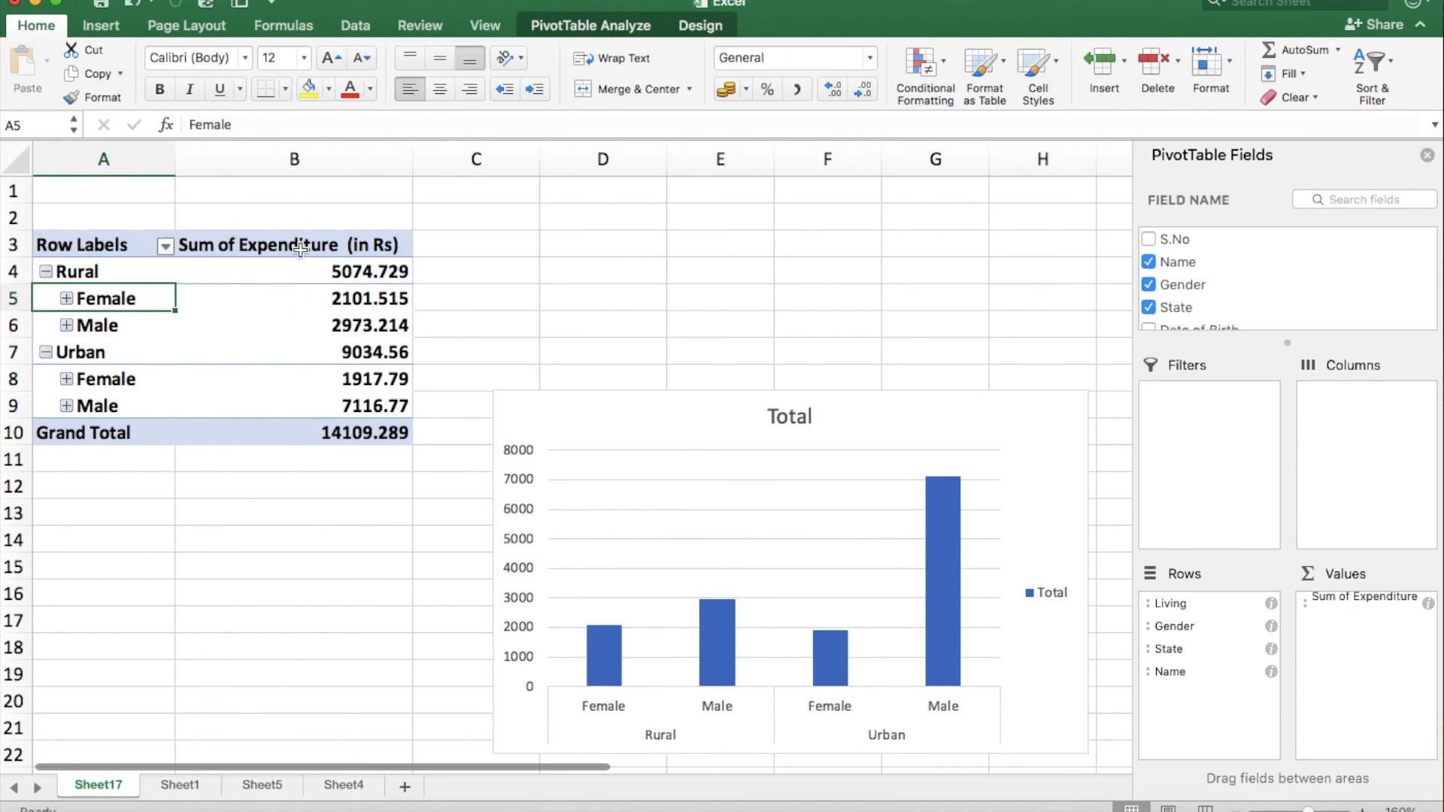
click(588, 22)
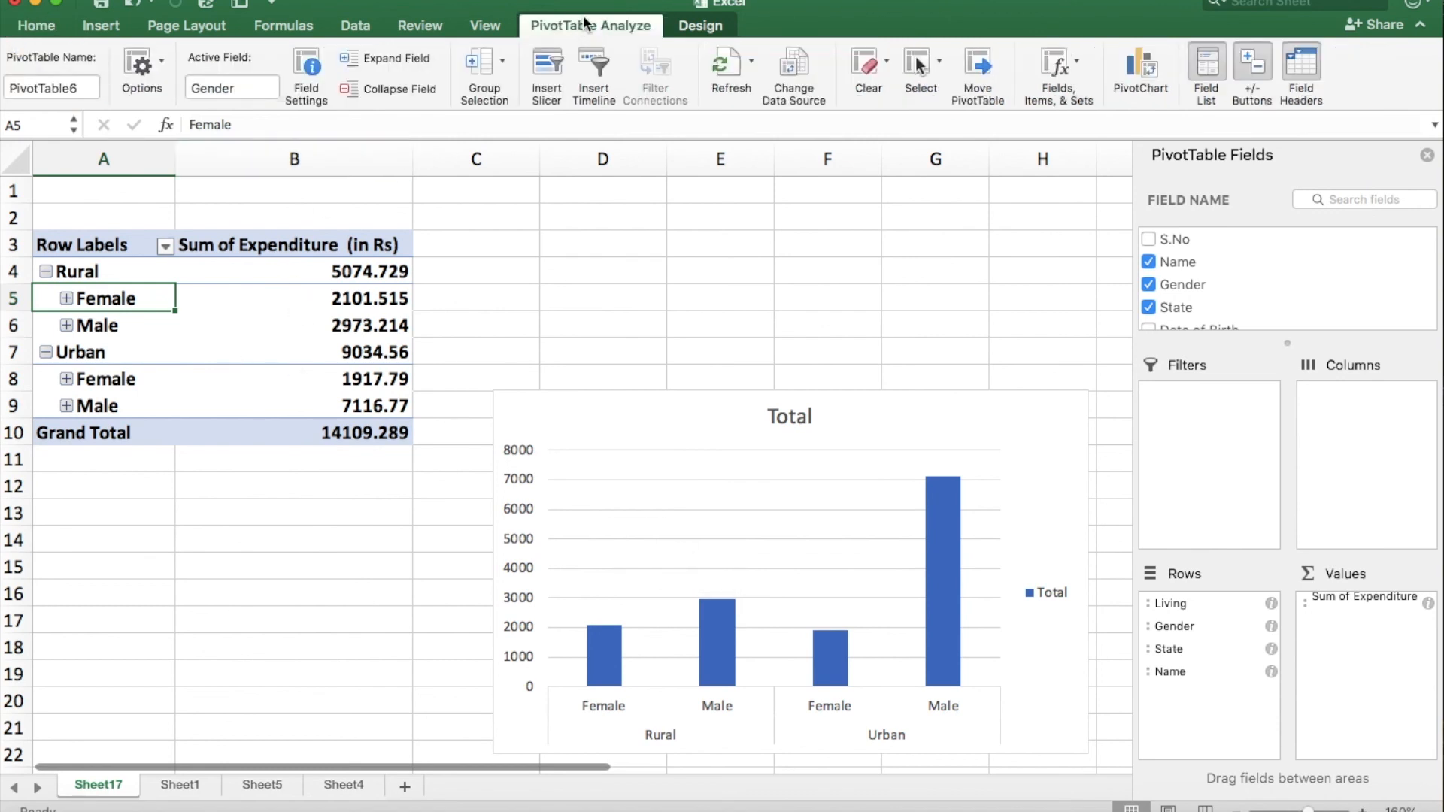
click(385, 58)
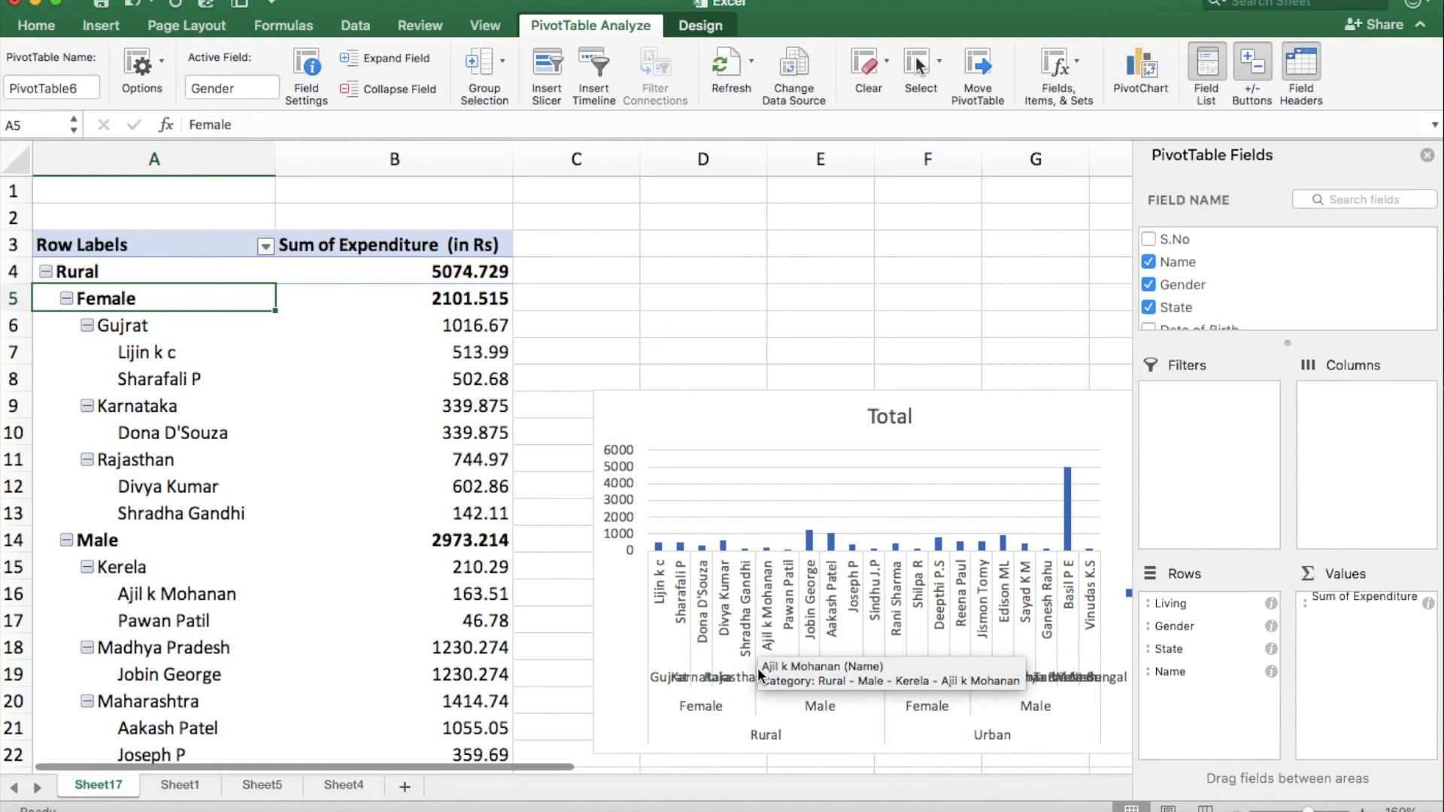
click(412, 98)
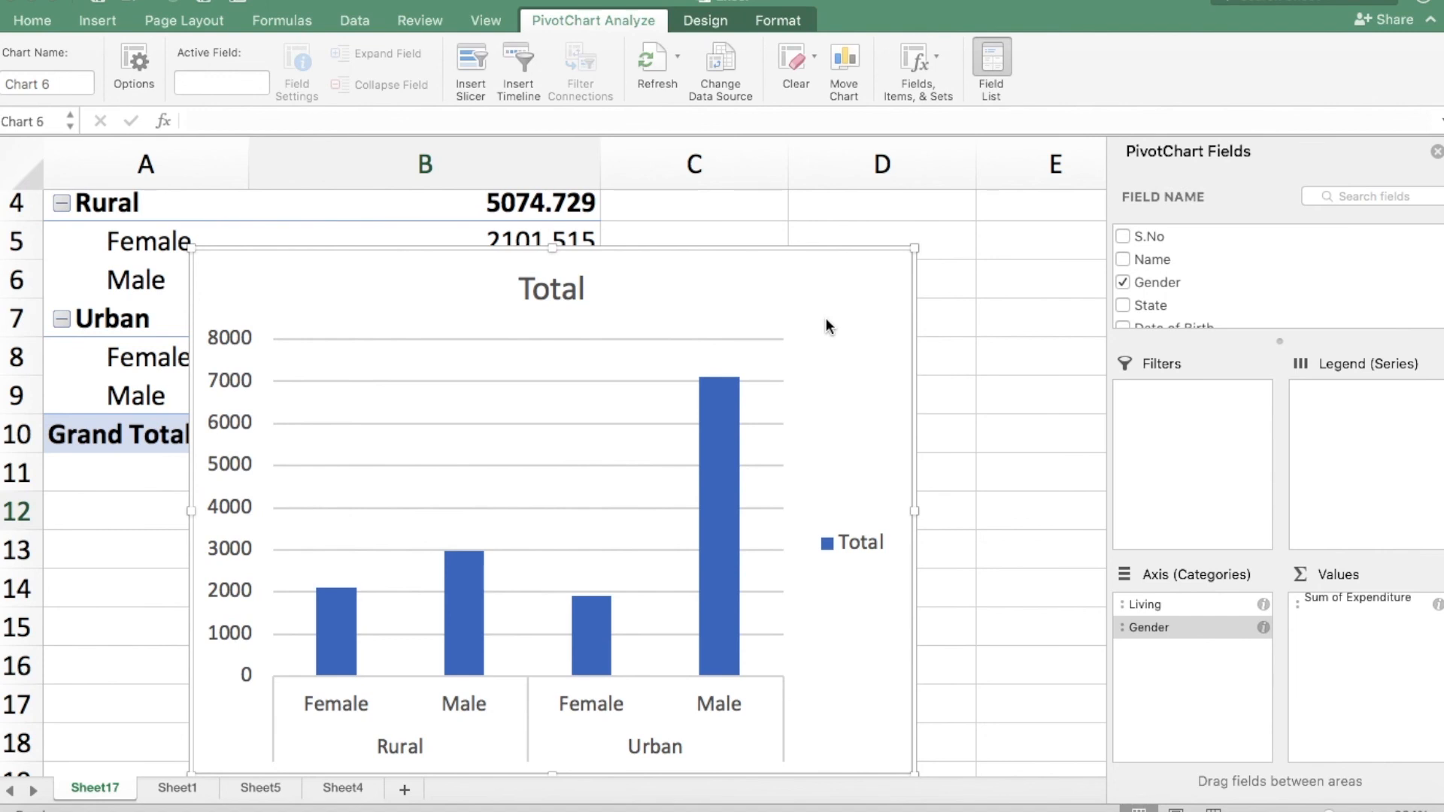
Open Sheet4 to view the Pivot Table Features overview.
click(343, 788)
click(343, 788)
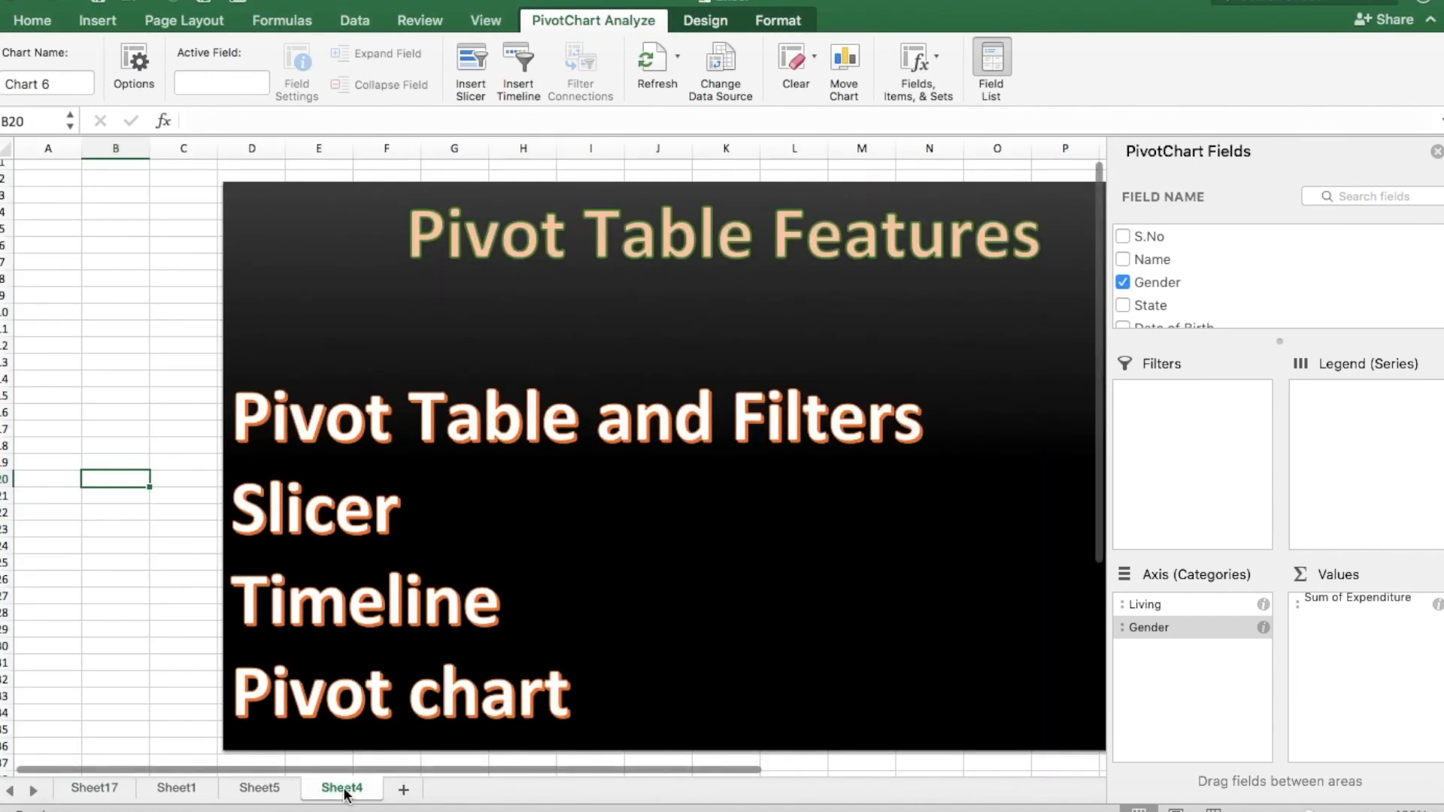